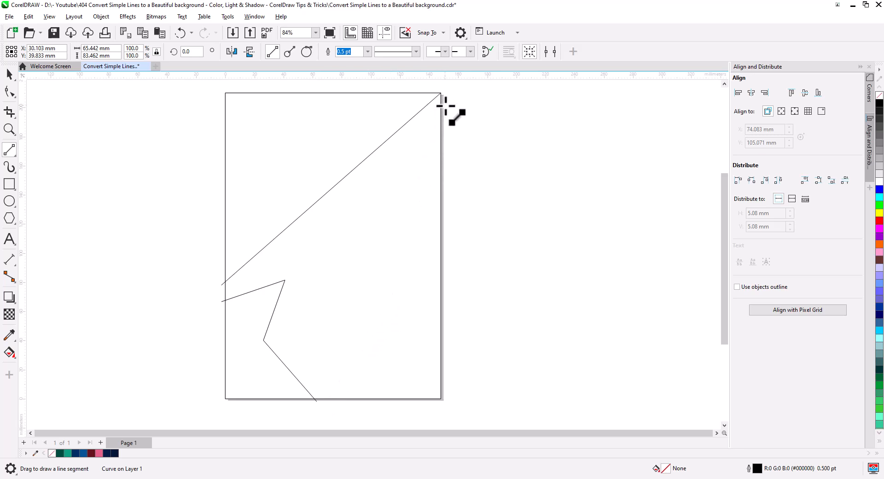
Draw a three-segment zigzag line about 100 mm wide and 140 mm high from the page's upper-right corner past its right edge, and adjust its nodes.
{"action": "left_click_drag", "start_coordinate": [445, 106], "coordinate": [479, 235]}
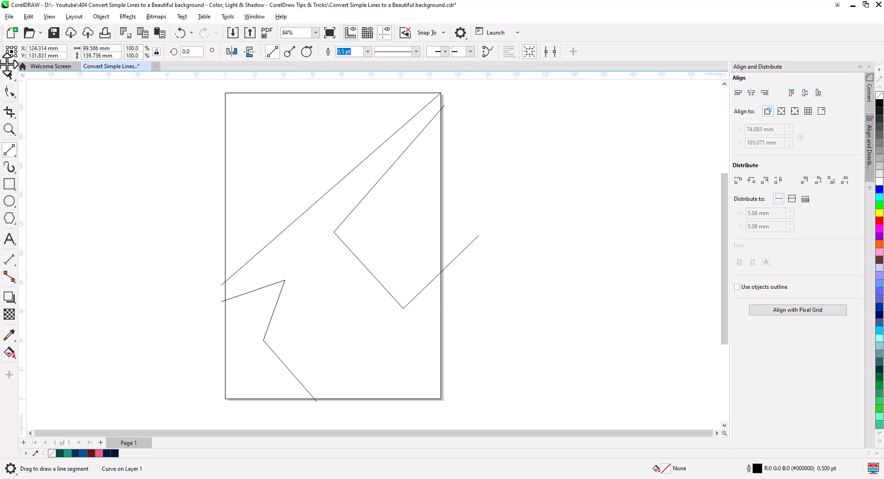
{"action": "left_click", "coordinate": [10, 91]}
{"action": "left_click_drag", "start_coordinate": [545, 351], "coordinate": [386, 223]}
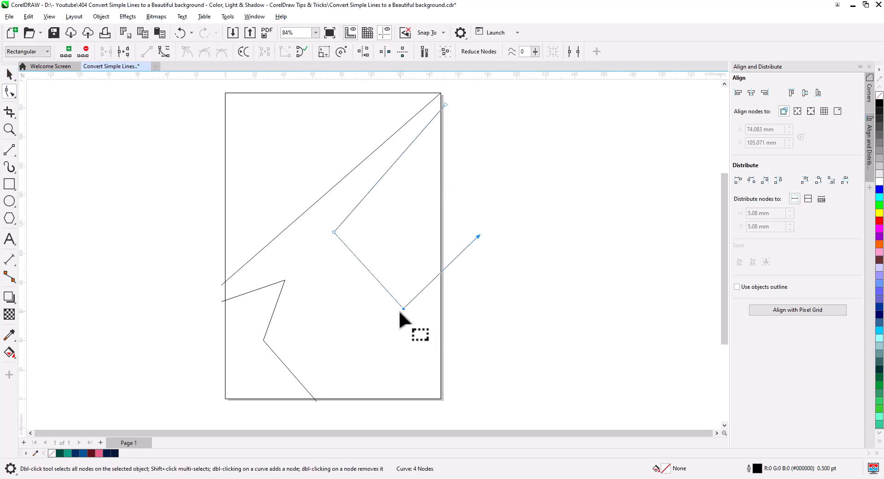
{"action": "left_click_drag", "start_coordinate": [403, 309], "coordinate": [406, 332]}
{"action": "left_click_drag", "start_coordinate": [334, 232], "coordinate": [336, 236]}
{"action": "left_click_drag", "start_coordinate": [480, 260], "coordinate": [481, 241]}
{"action": "left_click_drag", "start_coordinate": [405, 333], "coordinate": [406, 326]}
Convert all segments of the right-hand zigzag to curves, bend them outward, and make the two middle nodes smooth.
{"action": "key", "text": "ctrl+a"}
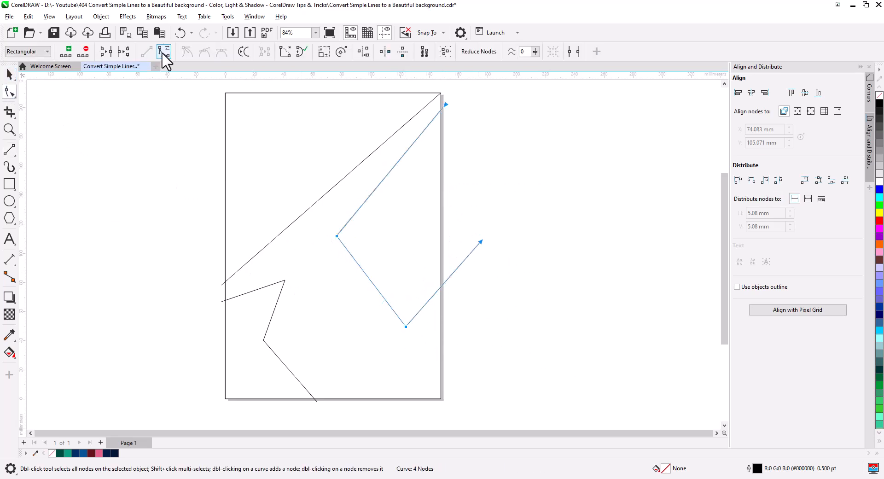
{"action": "left_click", "coordinate": [164, 52]}
{"action": "left_click_drag", "start_coordinate": [385, 176], "coordinate": [395, 188]}
{"action": "left_click_drag", "start_coordinate": [361, 268], "coordinate": [313, 281]}
{"action": "left_click_drag", "start_coordinate": [343, 317], "coordinate": [360, 371]}
{"action": "left_click_drag", "start_coordinate": [447, 279], "coordinate": [450, 281]}
{"action": "mouse_move", "coordinate": [426, 346]}
{"action": "left_mouse_down"}
{"action": "mouse_move", "coordinate": [345, 273]}
{"action": "mouse_move", "coordinate": [320, 222]}
{"action": "left_mouse_up"}
{"action": "left_click", "coordinate": [204, 52]}
Reposition the right curve's middle nodes and outer end, and pull its segments into a rounded loop.
{"action": "left_click_drag", "start_coordinate": [406, 327], "coordinate": [397, 312]}
{"action": "left_click_drag", "start_coordinate": [481, 241], "coordinate": [482, 214]}
{"action": "left_click_drag", "start_coordinate": [337, 235], "coordinate": [329, 231]}
{"action": "left_click_drag", "start_coordinate": [352, 355], "coordinate": [345, 375]}
{"action": "left_click", "coordinate": [329, 231], "text": "shift"}
{"action": "left_click_drag", "start_coordinate": [397, 311], "coordinate": [408, 298]}
{"action": "left_click", "coordinate": [391, 189]}
{"action": "left_click_drag", "start_coordinate": [395, 199], "coordinate": [389, 187]}
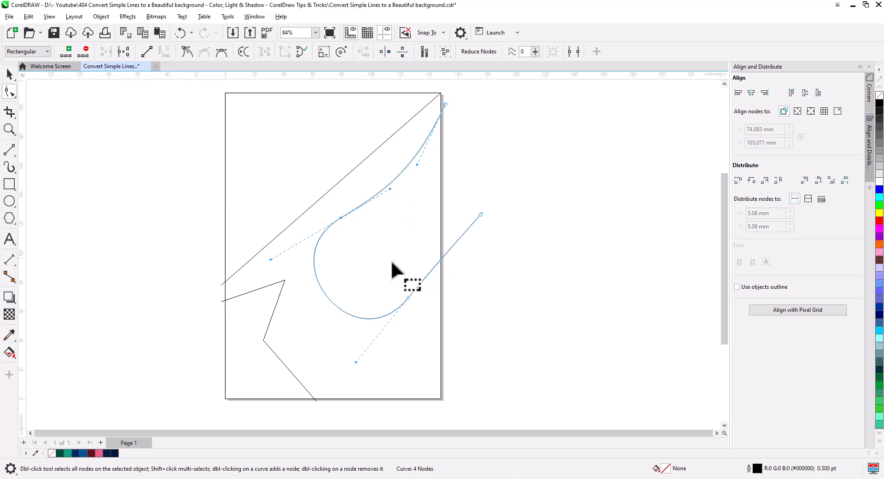
Refine the right curve's handles and node positions so its upper part flows smoothly and its tail arches past the page edge.
{"action": "left_click_drag", "start_coordinate": [272, 260], "coordinate": [285, 280]}
{"action": "left_click_drag", "start_coordinate": [379, 175], "coordinate": [358, 185]}
{"action": "left_click_drag", "start_coordinate": [356, 362], "coordinate": [386, 337]}
{"action": "left_click_drag", "start_coordinate": [456, 241], "coordinate": [470, 203]}
{"action": "left_click_drag", "start_coordinate": [481, 214], "coordinate": [485, 205]}
{"action": "left_click_drag", "start_coordinate": [408, 298], "coordinate": [396, 308]}
{"action": "left_click_drag", "start_coordinate": [340, 217], "coordinate": [326, 237]}
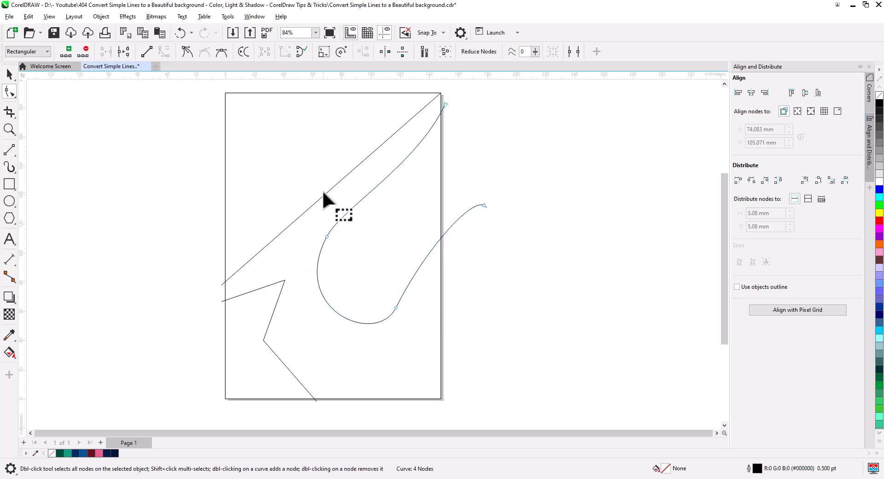
Convert the long diagonal line to a curve and bow it toward the lower right.
{"action": "left_click", "coordinate": [322, 196]}
{"action": "double_click", "coordinate": [9, 91]}
{"action": "left_click", "coordinate": [164, 52]}
{"action": "left_click_drag", "start_coordinate": [384, 143], "coordinate": [394, 155]}
Fine-tune the long diagonal curve by adjusting its left end node and both of its handles.
{"action": "left_click", "coordinate": [347, 215]}
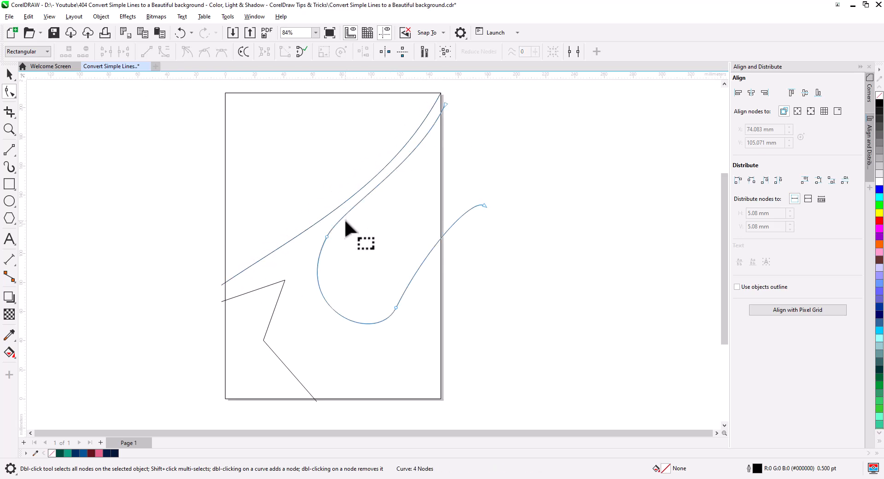
{"action": "left_click", "coordinate": [444, 105]}
{"action": "left_click", "coordinate": [343, 204]}
{"action": "scroll", "coordinate": [396, 189], "scroll_direction": "up", "scroll_amount": 1}
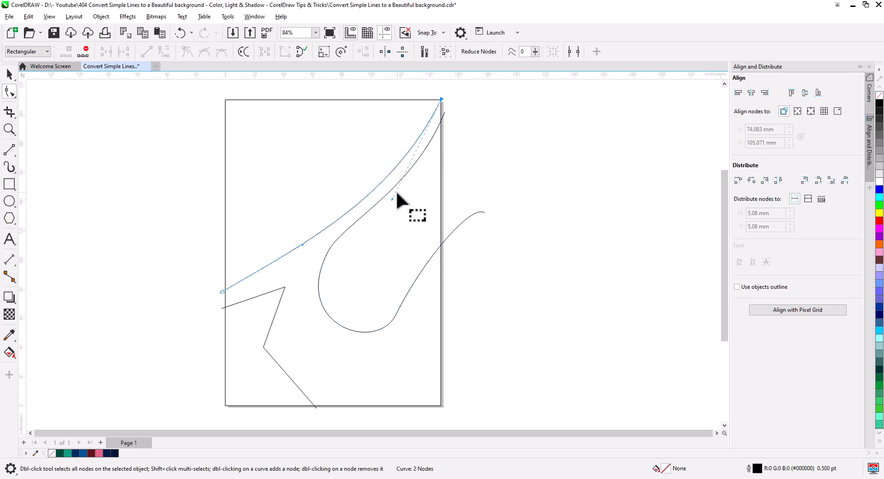
{"action": "left_click_drag", "start_coordinate": [417, 195], "coordinate": [413, 194]}
{"action": "left_click_drag", "start_coordinate": [222, 291], "coordinate": [220, 286]}
{"action": "left_click_drag", "start_coordinate": [301, 240], "coordinate": [299, 248]}
Draw a shorter line from the diagonal curve past the page's left edge, convert it to a curve, and bend it slightly downward.
{"action": "scroll", "coordinate": [260, 290], "scroll_direction": "up", "scroll_amount": 2}
{"action": "left_click", "coordinate": [10, 150]}
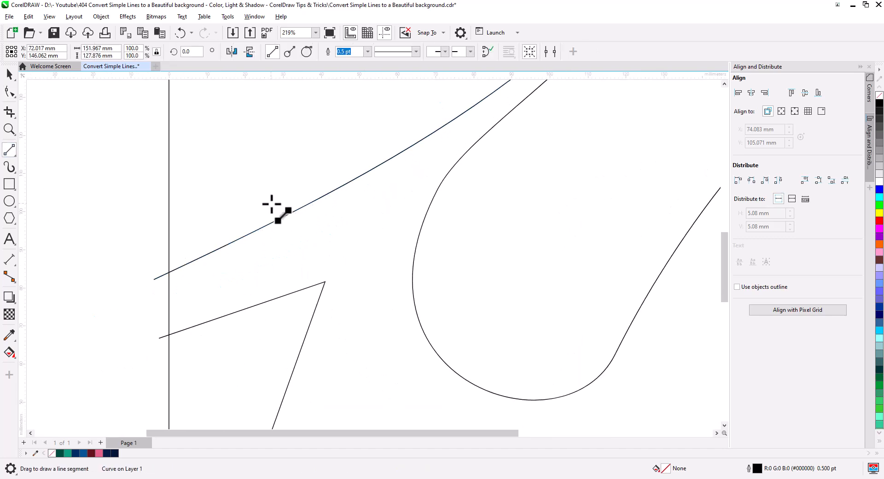
{"action": "left_click_drag", "start_coordinate": [431, 134], "coordinate": [130, 240]}
{"action": "left_click", "coordinate": [9, 91]}
{"action": "left_click", "coordinate": [164, 52]}
{"action": "left_click_drag", "start_coordinate": [230, 205], "coordinate": [231, 210]}
Lower the long diagonal curve's left end slightly and extend the short curve's right end toward the diagonal curve.
{"action": "left_click", "coordinate": [201, 257]}
{"action": "left_click_drag", "start_coordinate": [153, 279], "coordinate": [153, 290]}
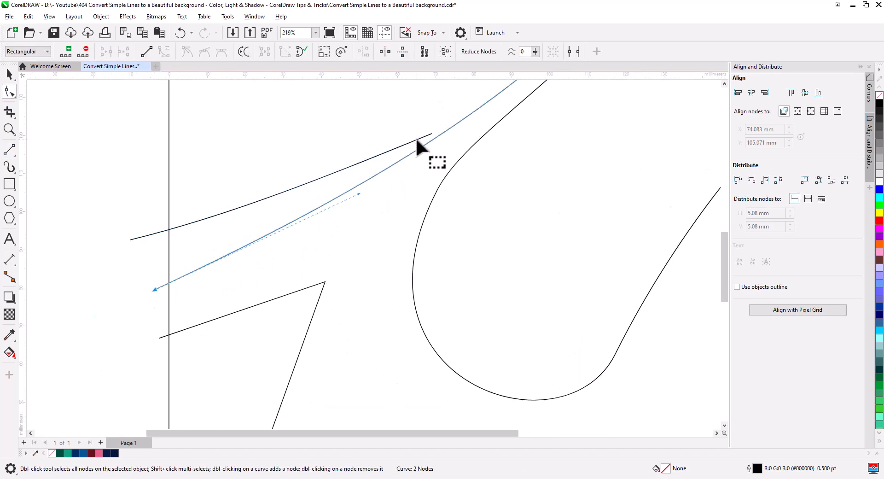
{"action": "left_click", "coordinate": [416, 139]}
{"action": "left_click_drag", "start_coordinate": [432, 134], "coordinate": [451, 128]}
Convert the lower-left zigzag to curves and bend its upper part into a wide rounded bulge.
{"action": "left_click_drag", "start_coordinate": [264, 300], "coordinate": [230, 161]}
{"action": "left_click", "coordinate": [152, 190]}
{"action": "key", "text": "ctrl+a"}
{"action": "left_click", "coordinate": [164, 52]}
{"action": "left_click_drag", "start_coordinate": [265, 209], "coordinate": [304, 177]}
{"action": "left_click_drag", "start_coordinate": [326, 150], "coordinate": [347, 123]}
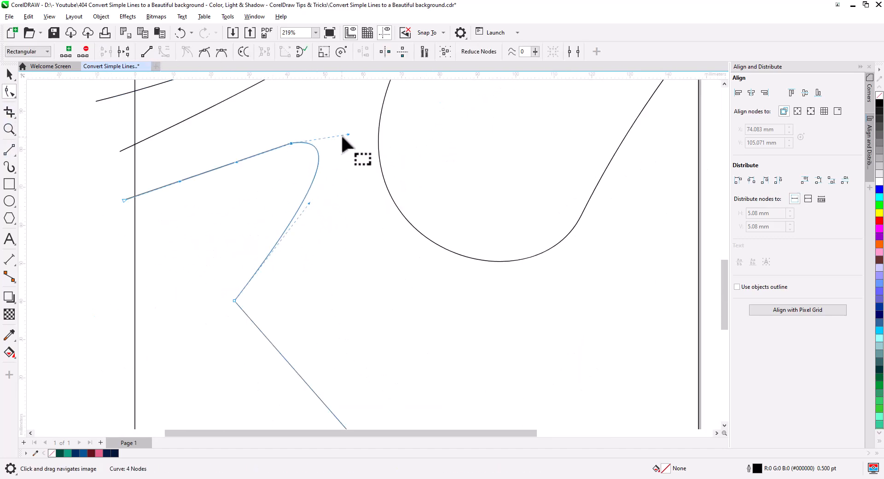
{"action": "left_click_drag", "start_coordinate": [307, 202], "coordinate": [391, 234]}
{"action": "left_click_drag", "start_coordinate": [290, 142], "coordinate": [254, 149]}
{"action": "left_click_drag", "start_coordinate": [312, 128], "coordinate": [340, 119]}
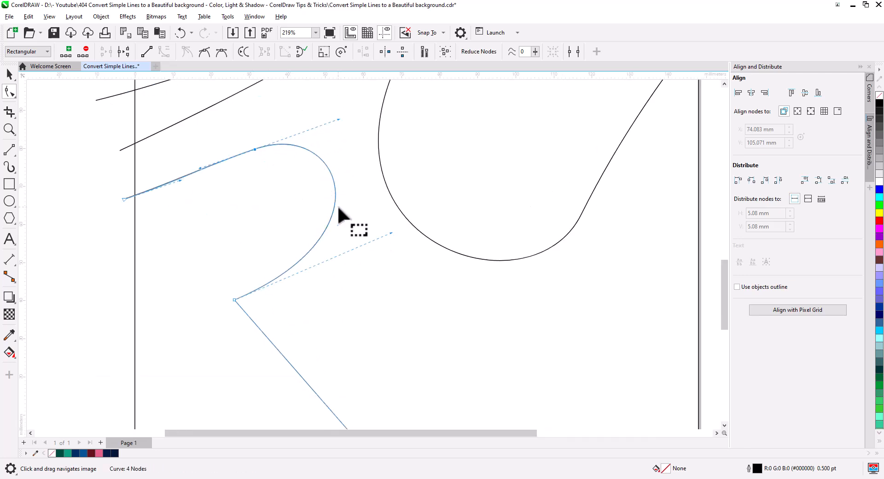
Adjust the lower-left curve's inner corner, its bulge handle, and its left end node.
{"action": "left_click_drag", "start_coordinate": [235, 300], "coordinate": [237, 290]}
{"action": "left_click_drag", "start_coordinate": [395, 223], "coordinate": [400, 253]}
{"action": "left_click_drag", "start_coordinate": [125, 199], "coordinate": [123, 193]}
{"action": "left_click", "coordinate": [198, 221]}
{"action": "left_click_drag", "start_coordinate": [154, 142], "coordinate": [171, 197]}
{"action": "left_click", "coordinate": [144, 245]}
{"action": "scroll", "coordinate": [179, 230], "scroll_direction": "down", "scroll_amount": 2}
{"action": "key", "text": "space"}
{"action": "key", "text": "space"}
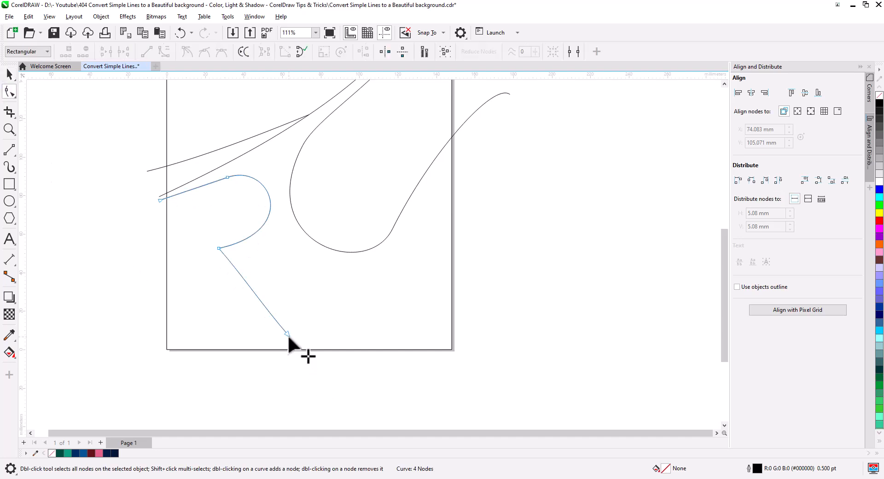
Lower the lower-left curve's inner corner, move its bottom end below the page, straighten the last segment, and round the top of the bulge.
{"action": "left_click_drag", "start_coordinate": [288, 334], "coordinate": [289, 369]}
{"action": "left_click_drag", "start_coordinate": [242, 275], "coordinate": [240, 281]}
{"action": "left_click", "coordinate": [149, 51]}
{"action": "left_click_drag", "start_coordinate": [288, 366], "coordinate": [282, 396]}
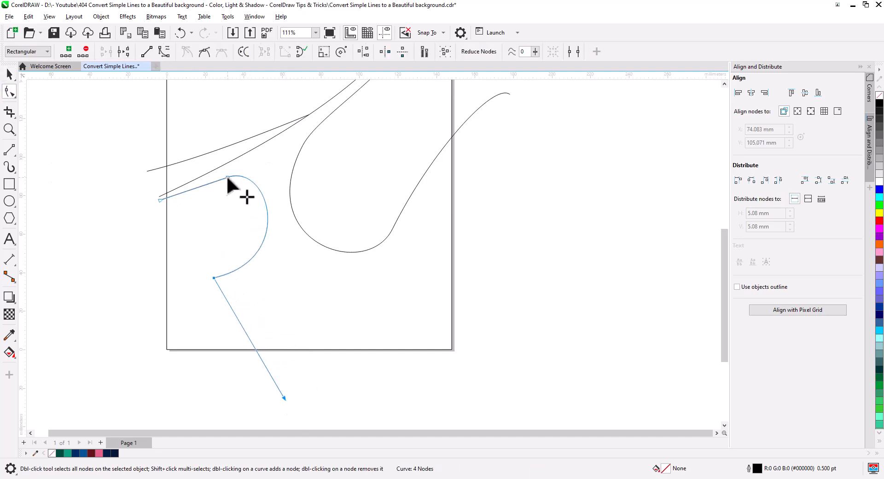
{"action": "left_click_drag", "start_coordinate": [227, 177], "coordinate": [278, 169]}
{"action": "key", "text": "space"}
{"action": "scroll", "coordinate": [191, 193], "scroll_direction": "up", "scroll_amount": 4}
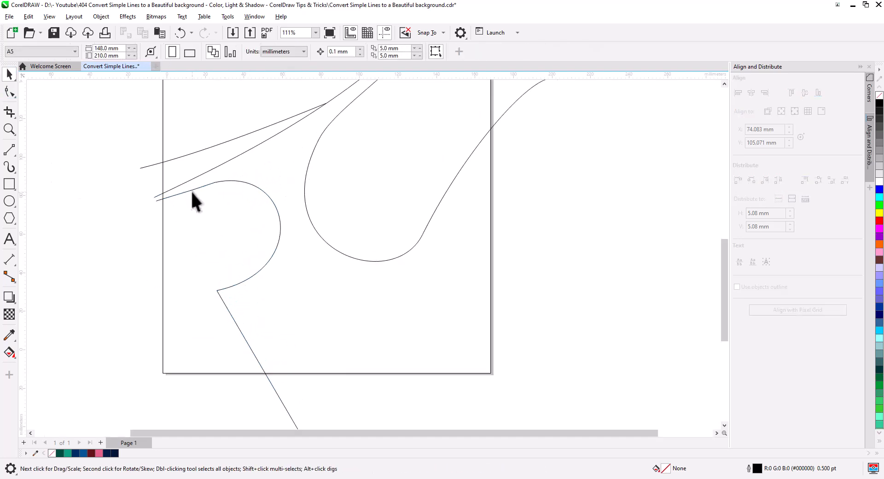
{"action": "left_click", "coordinate": [9, 91]}
{"action": "scroll", "coordinate": [229, 261], "scroll_direction": "down", "scroll_amount": 3}
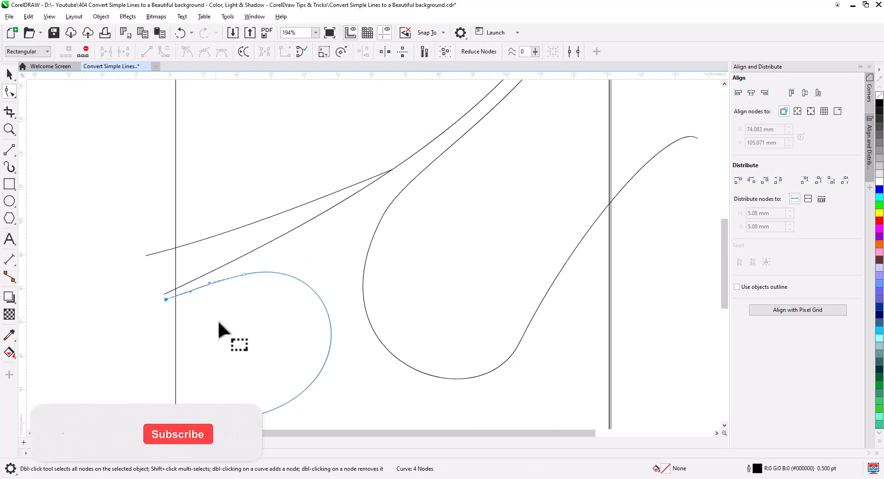
Draw a line about 43 mm wide and 87 mm high from the bulge past the page bottom, and shift the lower-left curve's bottom end rightward.
{"action": "left_click", "coordinate": [9, 150]}
{"action": "mouse_move", "coordinate": [166, 204]}
{"action": "left_mouse_down"}
{"action": "mouse_move", "coordinate": [255, 381]}
{"action": "mouse_move", "coordinate": [259, 414]}
{"action": "mouse_move", "coordinate": [269, 413]}
{"action": "left_mouse_up"}
{"action": "left_click_drag", "start_coordinate": [269, 413], "coordinate": [261, 357]}
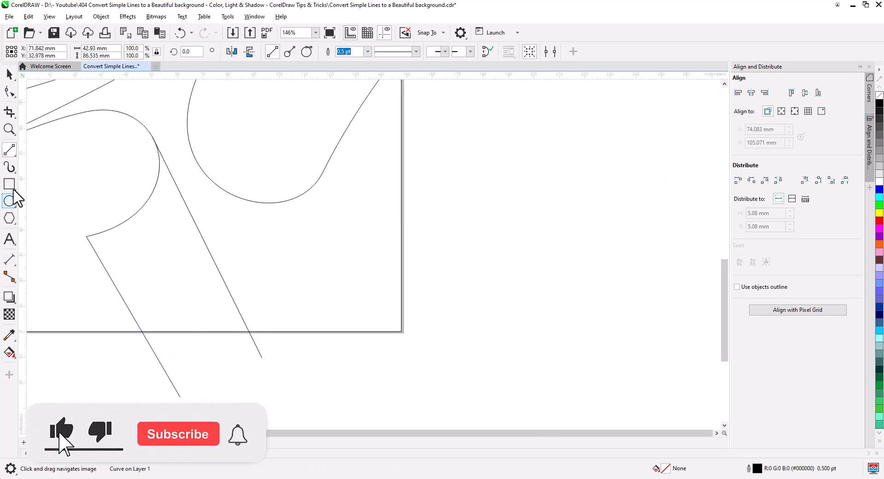
{"action": "left_click", "coordinate": [9, 91]}
{"action": "left_click_drag", "start_coordinate": [180, 395], "coordinate": [235, 383]}
Move the right curve's upper middle node up and to the right, and adjust the handles shaping its loop.
{"action": "left_click", "coordinate": [10, 74]}
{"action": "left_click_drag", "start_coordinate": [217, 186], "coordinate": [259, 275]}
{"action": "left_click_drag", "start_coordinate": [213, 160], "coordinate": [249, 215]}
{"action": "left_click", "coordinate": [10, 91]}
{"action": "left_click", "coordinate": [238, 204]}
{"action": "mouse_move", "coordinate": [183, 326]}
{"action": "left_mouse_down"}
{"action": "mouse_move", "coordinate": [173, 332]}
{"action": "mouse_move", "coordinate": [168, 320]}
{"action": "left_mouse_up"}
{"action": "left_click_drag", "start_coordinate": [248, 215], "coordinate": [263, 202]}
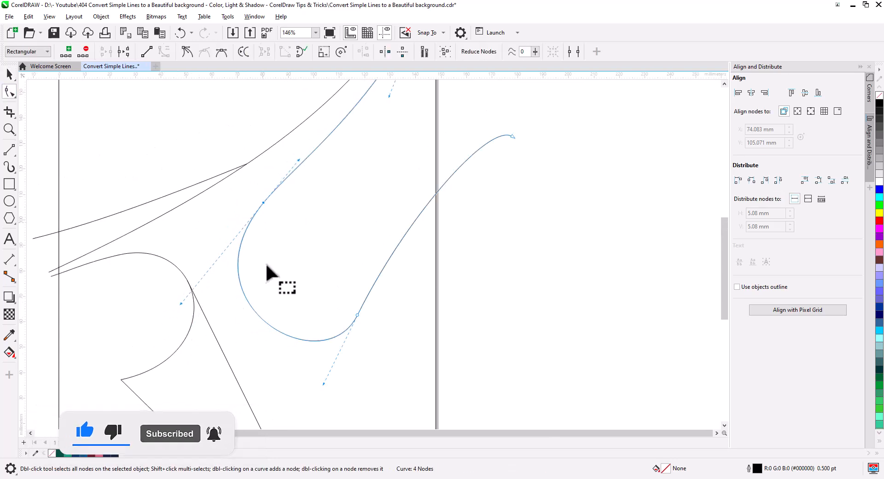
{"action": "left_click_drag", "start_coordinate": [324, 385], "coordinate": [316, 394]}
Draw a straight line connecting the right curve's lower loop to the long diagonal curve, and place both ends on those curves.
{"action": "left_click", "coordinate": [9, 149]}
{"action": "left_click_drag", "start_coordinate": [276, 337], "coordinate": [139, 227]}
{"action": "left_click", "coordinate": [9, 92]}
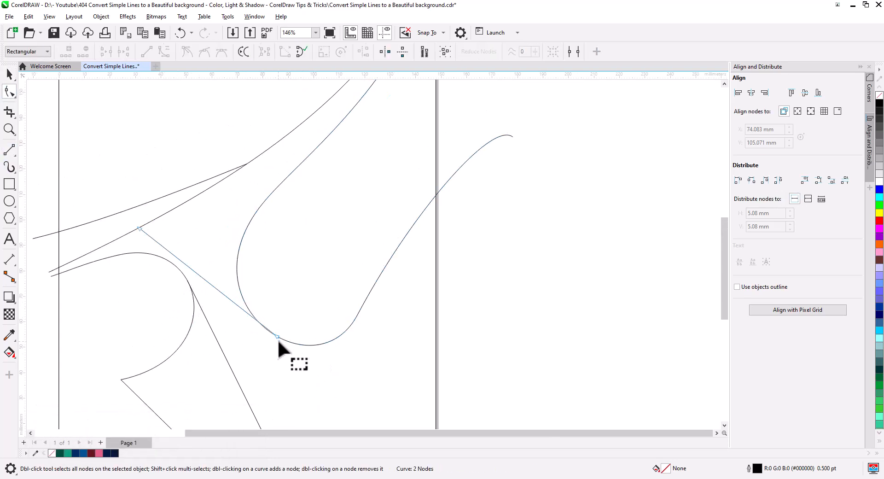
{"action": "left_click_drag", "start_coordinate": [278, 338], "coordinate": [266, 329]}
{"action": "left_click_drag", "start_coordinate": [139, 227], "coordinate": [160, 216]}
{"action": "left_click_drag", "start_coordinate": [266, 328], "coordinate": [261, 325]}
{"action": "scroll", "coordinate": [261, 325], "scroll_direction": "down", "scroll_amount": 2}
{"action": "left_click_drag", "start_coordinate": [261, 325], "coordinate": [263, 245]}
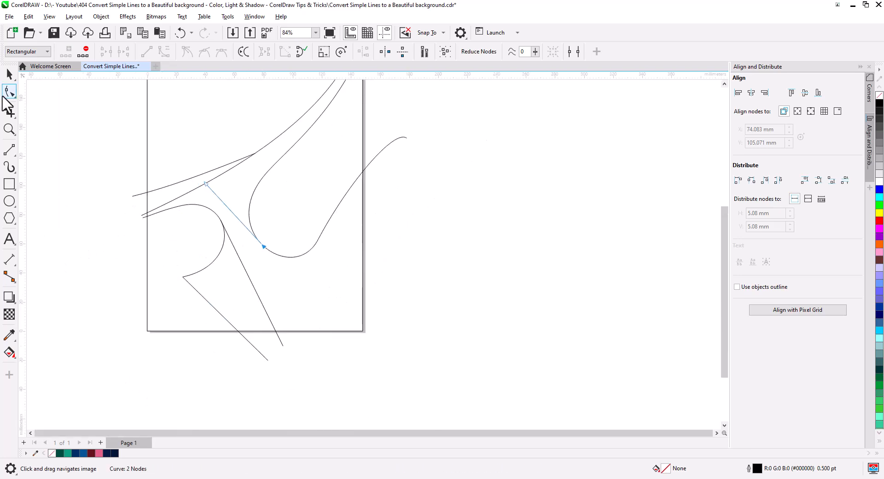
Widen the bottom of the right curve's loop by moving its lower-right node and handle, and reattach the connecting line's lower end.
{"action": "left_click", "coordinate": [8, 94]}
{"action": "left_click", "coordinate": [317, 238]}
{"action": "left_click_drag", "start_coordinate": [318, 239], "coordinate": [336, 249]}
{"action": "left_click_drag", "start_coordinate": [313, 293], "coordinate": [290, 299]}
{"action": "left_click", "coordinate": [237, 218]}
{"action": "scroll", "coordinate": [264, 250], "scroll_direction": "up", "scroll_amount": 2}
{"action": "left_click_drag", "start_coordinate": [258, 240], "coordinate": [260, 248]}
{"action": "scroll", "coordinate": [265, 252], "scroll_direction": "down", "scroll_amount": 1}
Select the page frame with all the lines and place a copy of them beside the page on its left.
{"action": "left_click", "coordinate": [9, 74]}
{"action": "scroll", "coordinate": [260, 249], "scroll_direction": "down", "scroll_amount": 2}
{"action": "left_click_drag", "start_coordinate": [341, 197], "coordinate": [38, 202]}
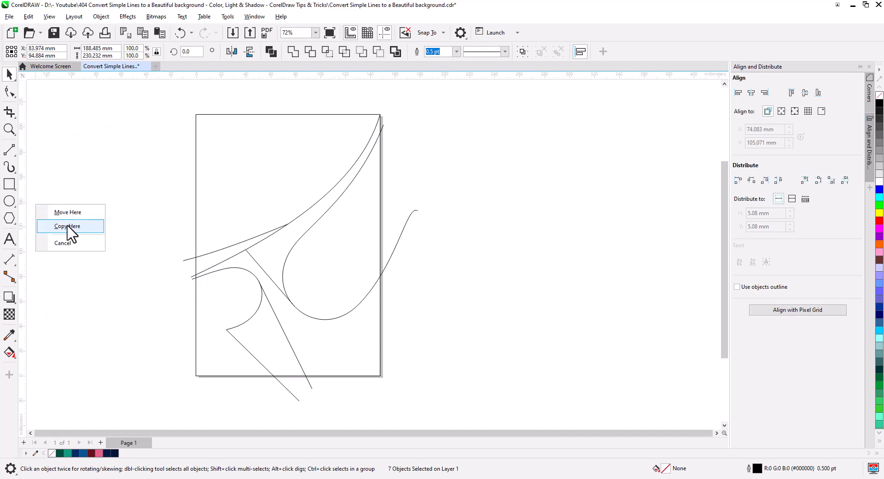
{"action": "left_click", "coordinate": [67, 226]}
Fill all enclosed regions of the page design with pink #FF0062 and a hairline outline using Smart Fill.
{"action": "left_click", "coordinate": [9, 352]}
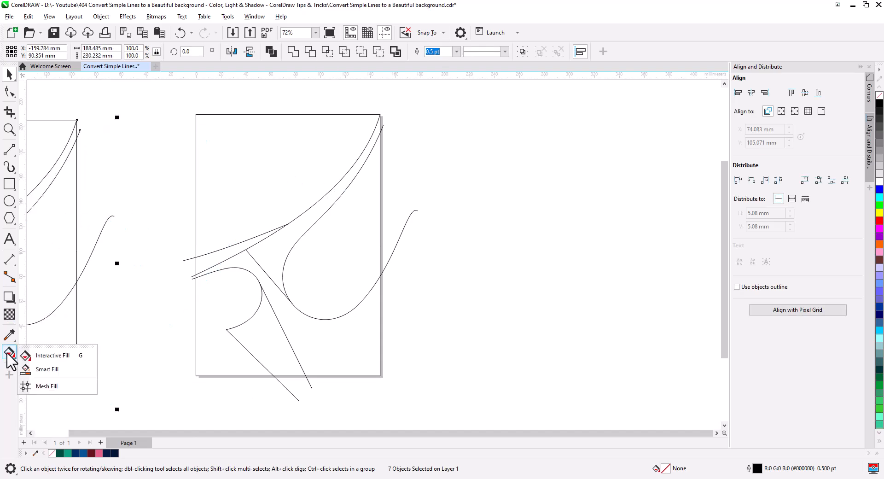
{"action": "left_click", "coordinate": [35, 369]}
{"action": "left_click", "coordinate": [269, 229]}
{"action": "left_click", "coordinate": [227, 253]}
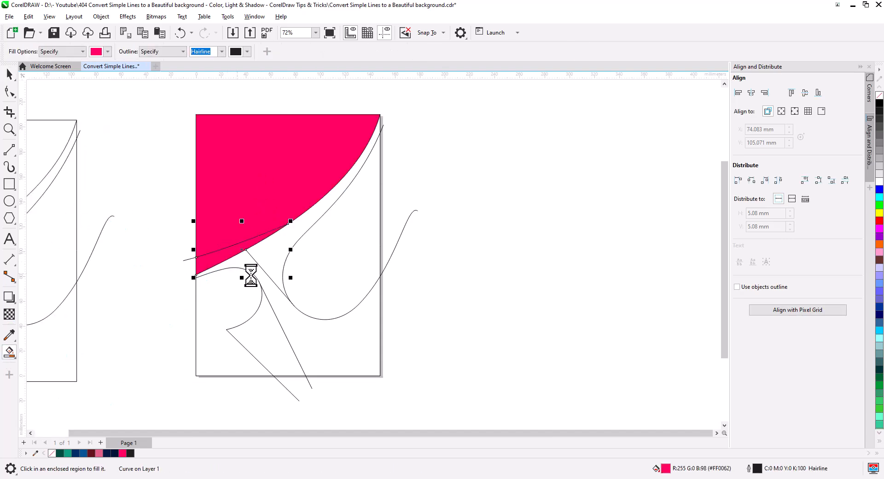
{"action": "left_click", "coordinate": [281, 248]}
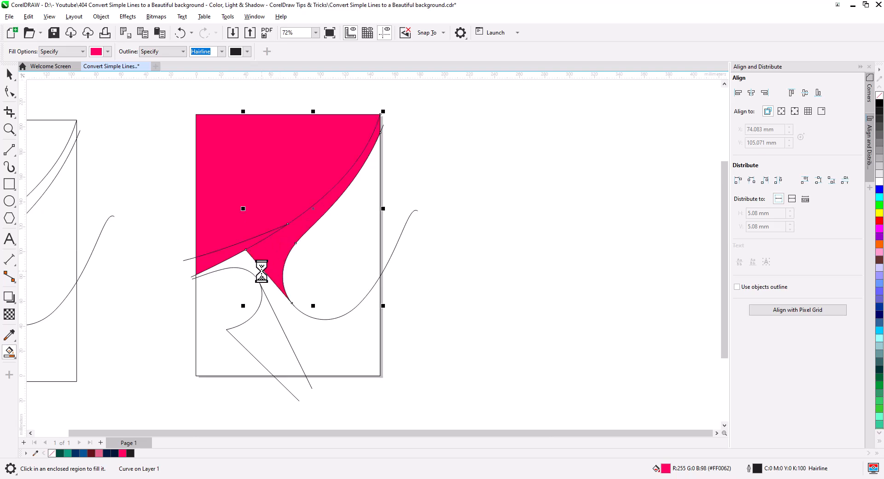
{"action": "left_click", "coordinate": [230, 296]}
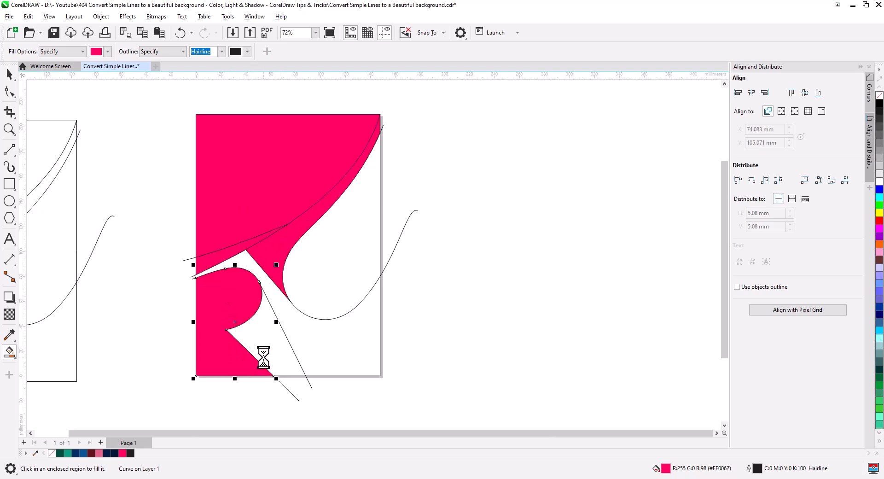
{"action": "left_click", "coordinate": [266, 355]}
{"action": "left_click", "coordinate": [335, 343]}
{"action": "left_click", "coordinate": [335, 280]}
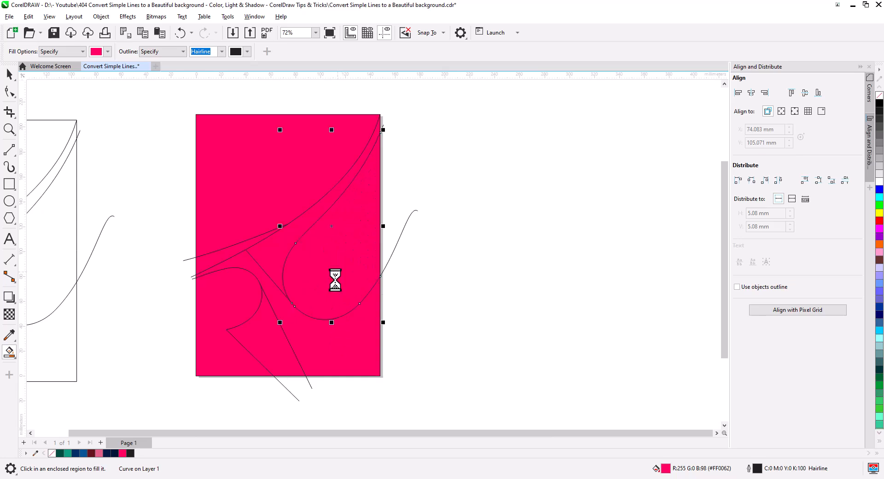
Delete the original construction lines lying over the filled page shapes, including the curves and lines extending past the page edges.
{"action": "left_click_drag", "start_coordinate": [439, 302], "coordinate": [483, 279]}
{"action": "left_click_drag", "start_coordinate": [464, 250], "coordinate": [470, 278]}
{"action": "left_click", "coordinate": [457, 232]}
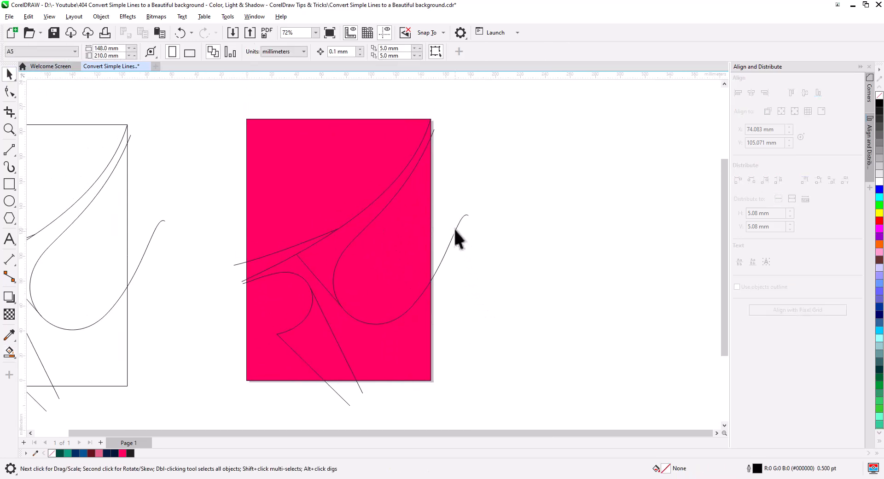
{"action": "left_click", "coordinate": [453, 228]}
{"action": "key", "text": "Delete"}
{"action": "left_click", "coordinate": [360, 391]}
{"action": "key", "text": "Delete"}
{"action": "left_click", "coordinate": [344, 401]}
{"action": "key", "text": "Delete"}
{"action": "left_click", "coordinate": [241, 281]}
{"action": "key", "text": "Delete"}
{"action": "left_click", "coordinate": [234, 265]}
{"action": "key", "text": "Delete"}
{"action": "left_click_drag", "start_coordinate": [293, 248], "coordinate": [293, 249]}
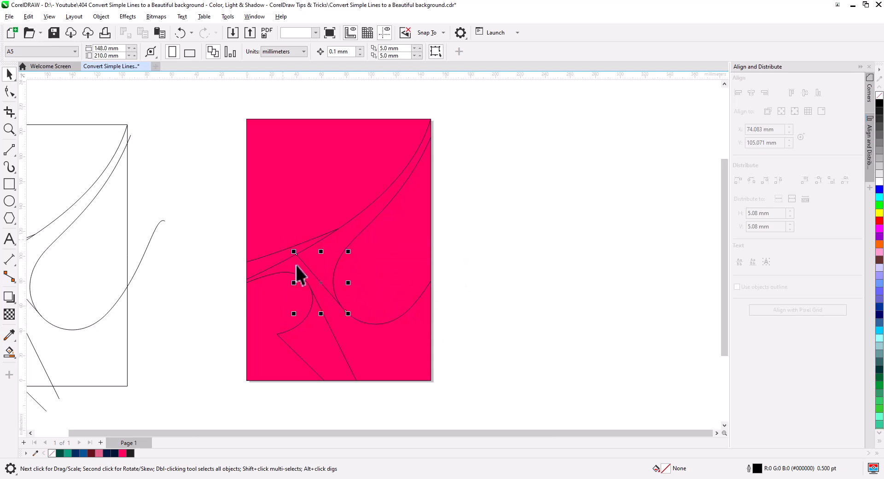
{"action": "left_click", "coordinate": [467, 306]}
Delete the thin pink sliver at the left edge and reshape the top shape's lower edge into a smoother curve.
{"action": "scroll", "coordinate": [335, 274], "scroll_direction": "up", "scroll_amount": 2}
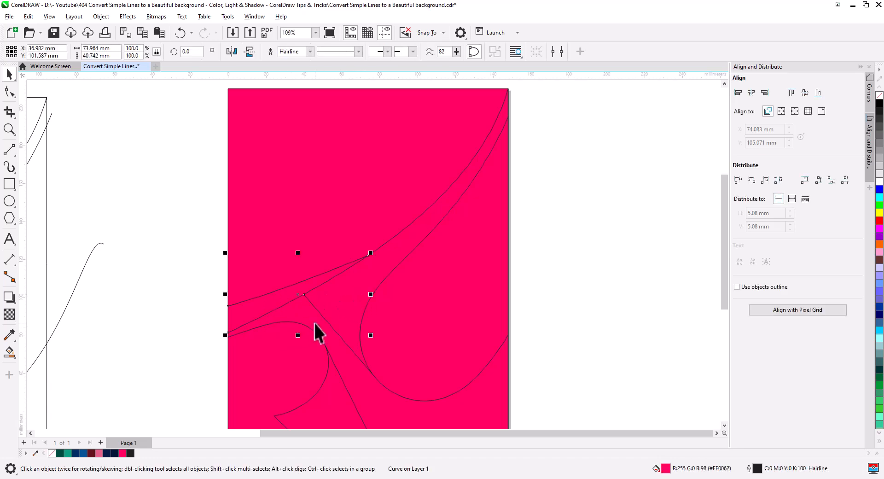
{"action": "key", "text": "Delete"}
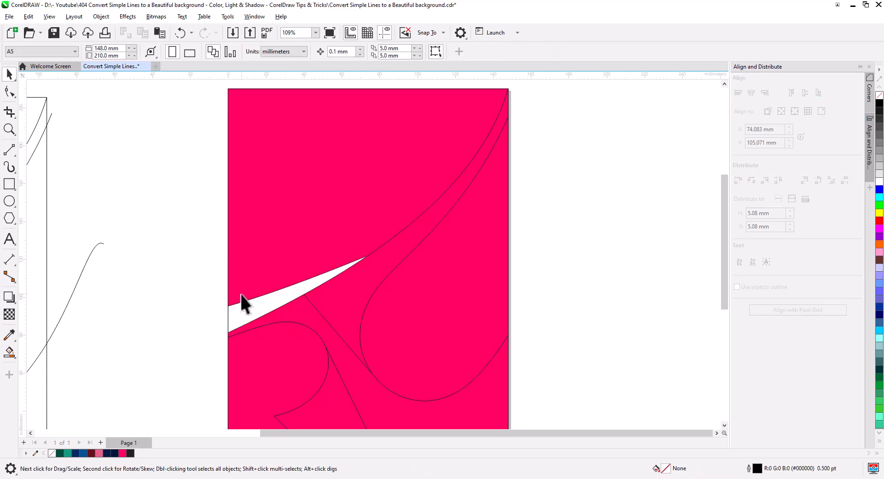
{"action": "scroll", "coordinate": [241, 294], "scroll_direction": "up", "scroll_amount": 2}
{"action": "left_click", "coordinate": [221, 316]}
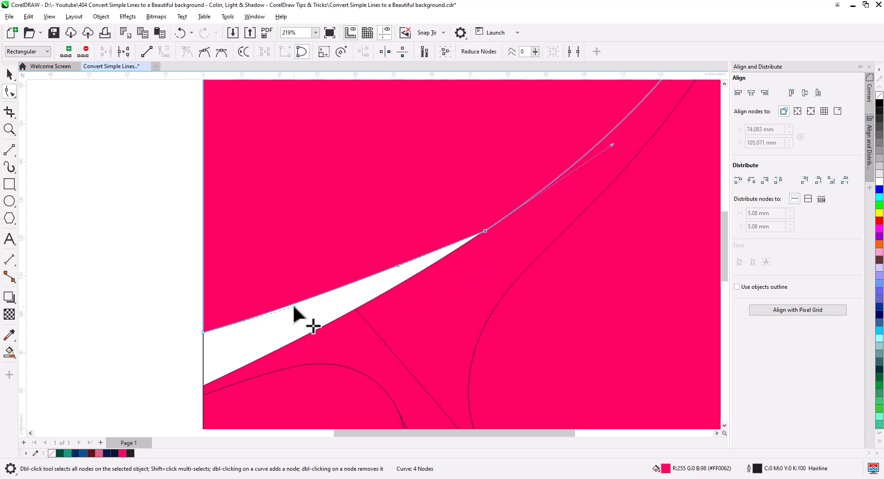
{"action": "left_click_drag", "start_coordinate": [397, 266], "coordinate": [394, 282]}
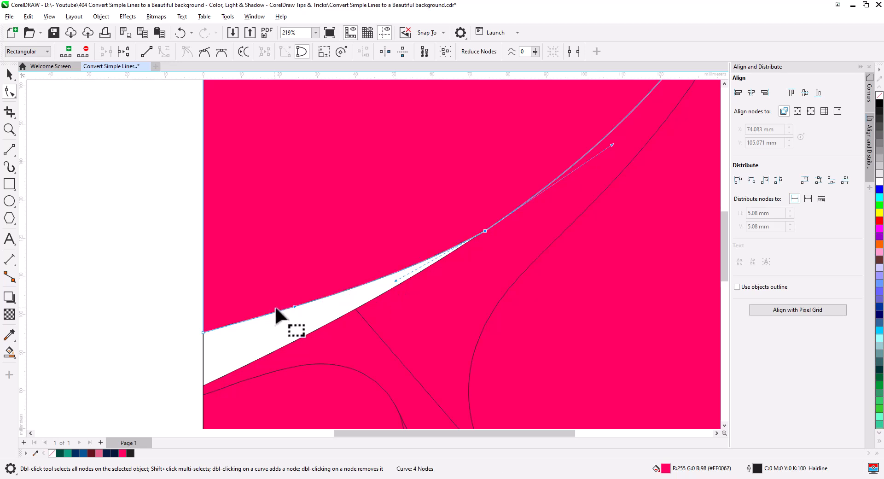
{"action": "left_click", "coordinate": [293, 305]}
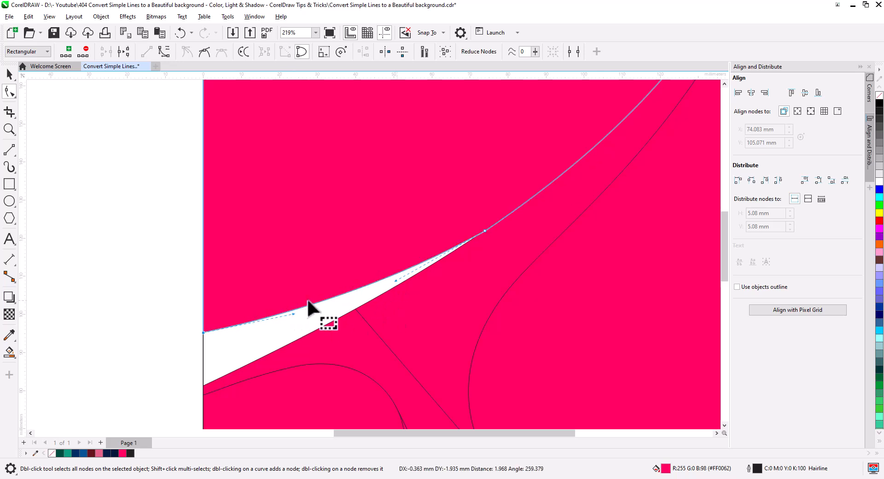
Fill the white gap between the top shape and the diagonal band with pink using Smart Fill, and clear the selection.
{"action": "key", "text": "h"}
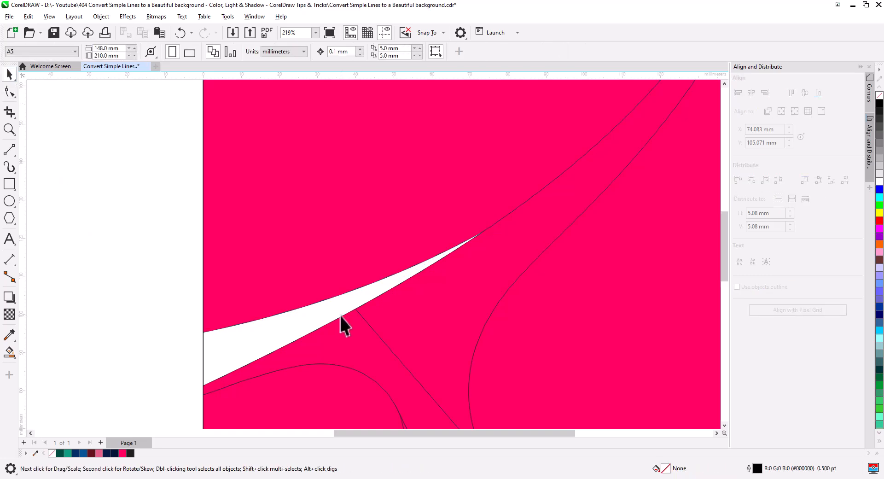
{"action": "left_click_drag", "start_coordinate": [341, 318], "coordinate": [334, 254]}
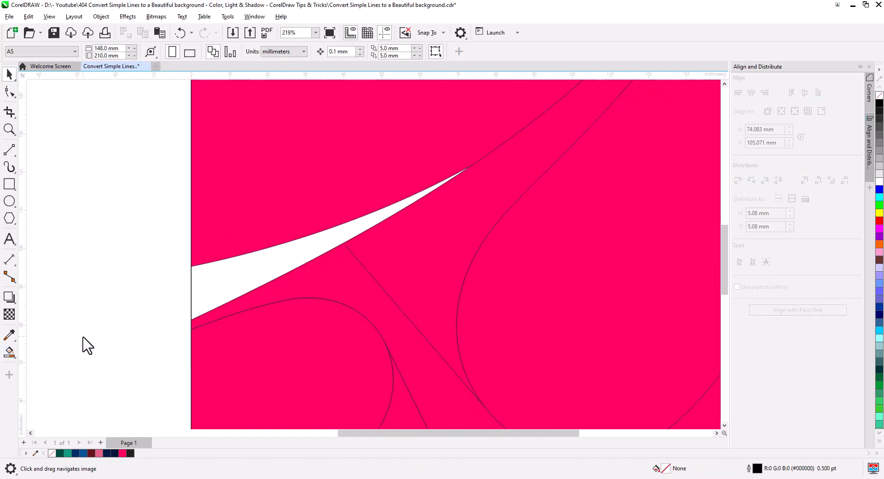
{"action": "left_click", "coordinate": [10, 352]}
{"action": "left_click", "coordinate": [216, 289]}
{"action": "left_click", "coordinate": [11, 76]}
{"action": "left_click", "coordinate": [159, 252]}
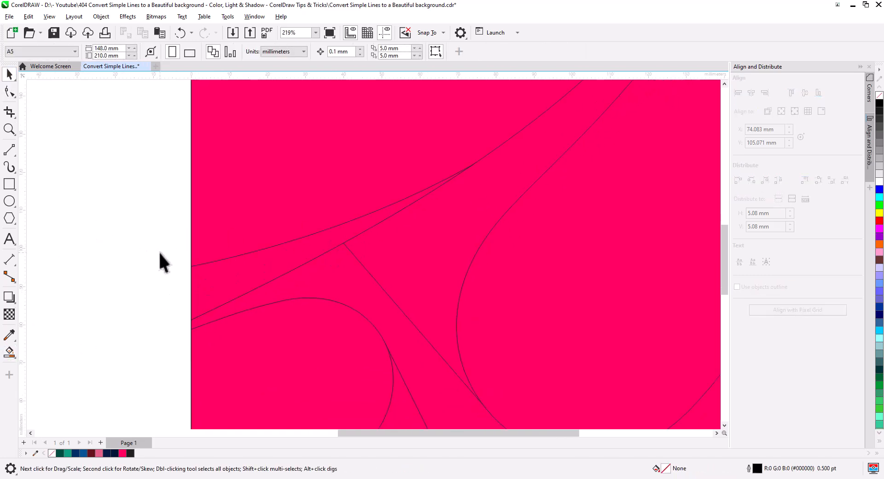
Fill the large top shape with green #0D9F7D and the narrow wedge below it with dark green.
{"action": "scroll", "coordinate": [199, 277], "scroll_direction": "down", "scroll_amount": 4}
{"action": "left_click_drag", "start_coordinate": [258, 289], "coordinate": [261, 311]}
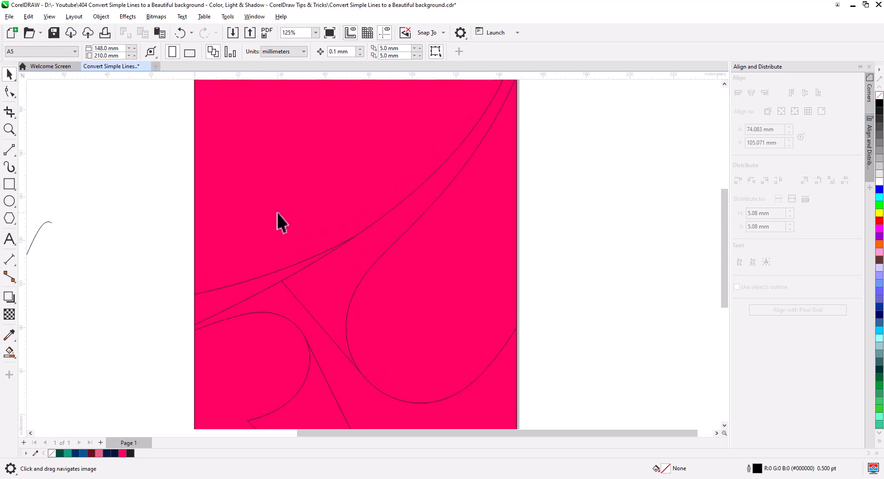
{"action": "left_click", "coordinate": [67, 453]}
{"action": "left_click", "coordinate": [214, 296]}
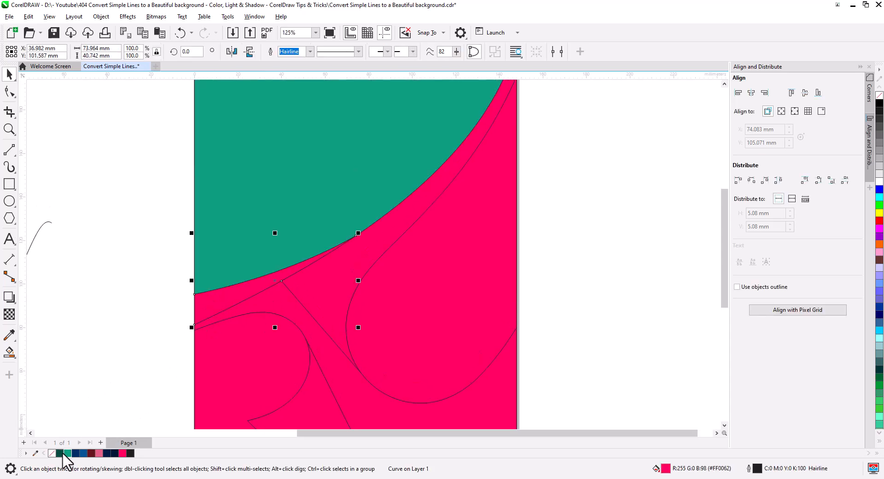
{"action": "left_click", "coordinate": [61, 454]}
{"action": "left_click", "coordinate": [161, 333]}
{"action": "left_click_drag", "start_coordinate": [239, 338], "coordinate": [250, 317]}
{"action": "scroll", "coordinate": [210, 286], "scroll_direction": "down", "scroll_amount": 3}
Fill the diagonal band below the green shape with pink and lighten its uniform fill to #FA7DAD.
{"action": "left_click", "coordinate": [268, 265]}
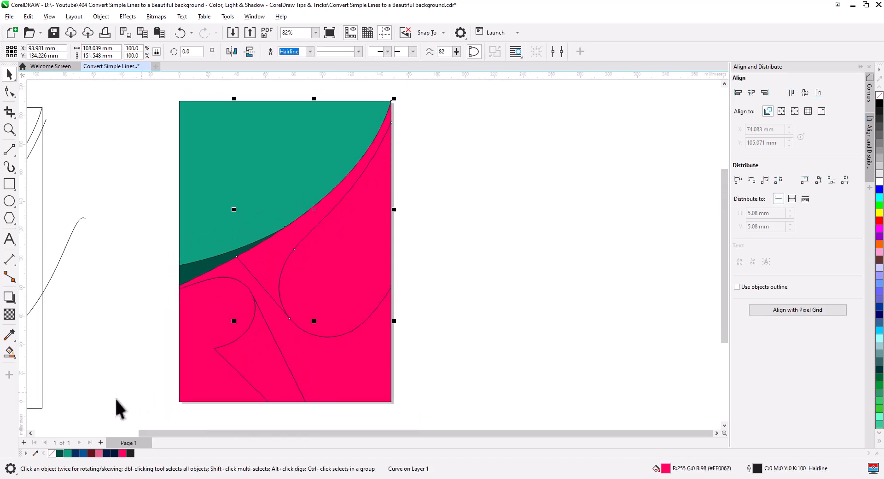
{"action": "left_click", "coordinate": [99, 453]}
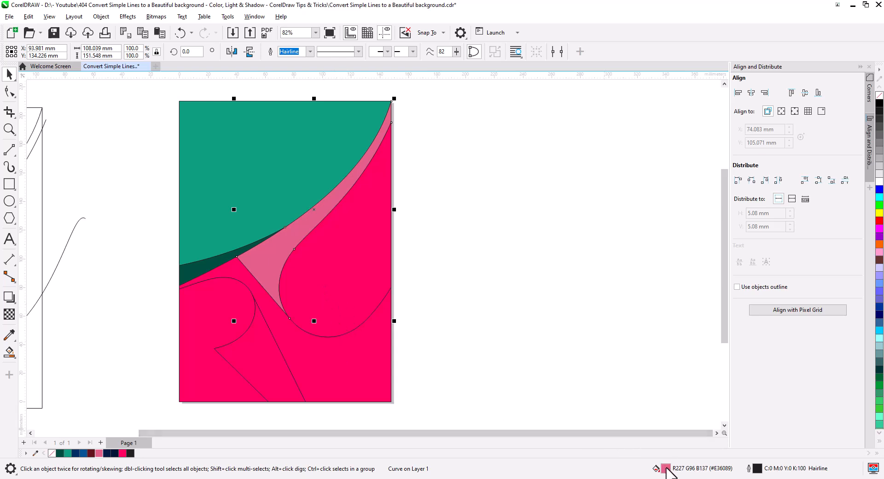
{"action": "key", "text": "shift+F11"}
{"action": "left_click_drag", "start_coordinate": [412, 112], "coordinate": [595, 157]}
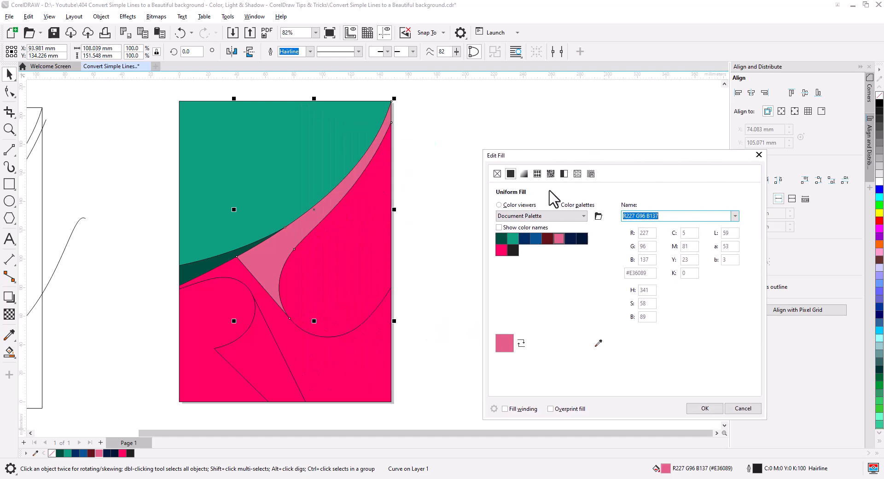
{"action": "left_click", "coordinate": [508, 206]}
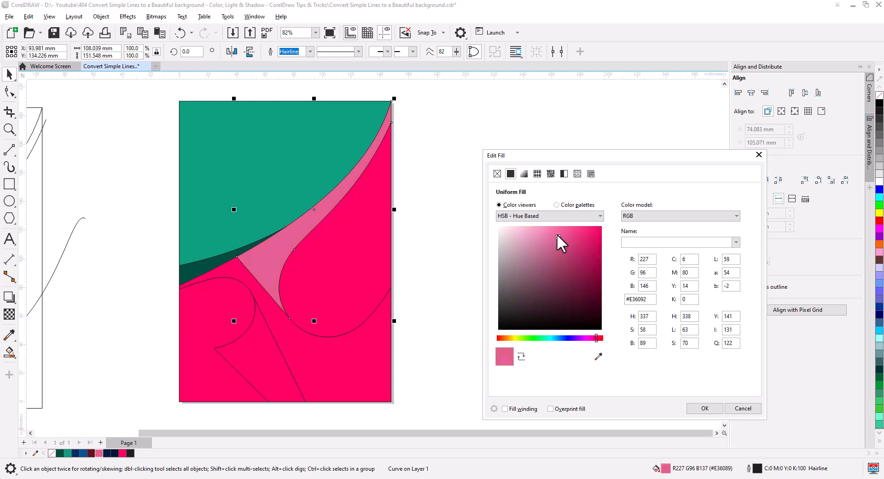
{"action": "left_click_drag", "start_coordinate": [557, 233], "coordinate": [549, 226]}
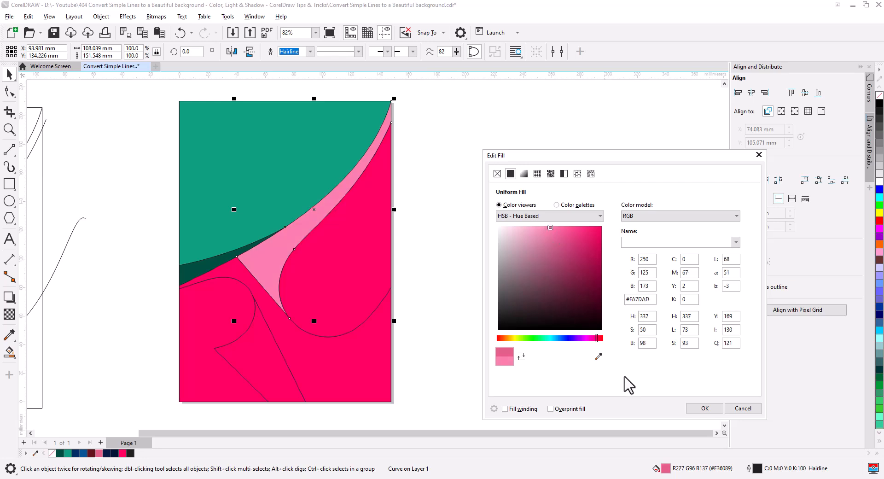
{"action": "left_click", "coordinate": [703, 408]}
{"action": "key", "text": "Escape"}
Move the new light pink swatch beside the older pink in the document palette and fill the large rounded right shape with light pink #FA7DAD.
{"action": "scroll", "coordinate": [296, 314], "scroll_direction": "up", "scroll_amount": 3}
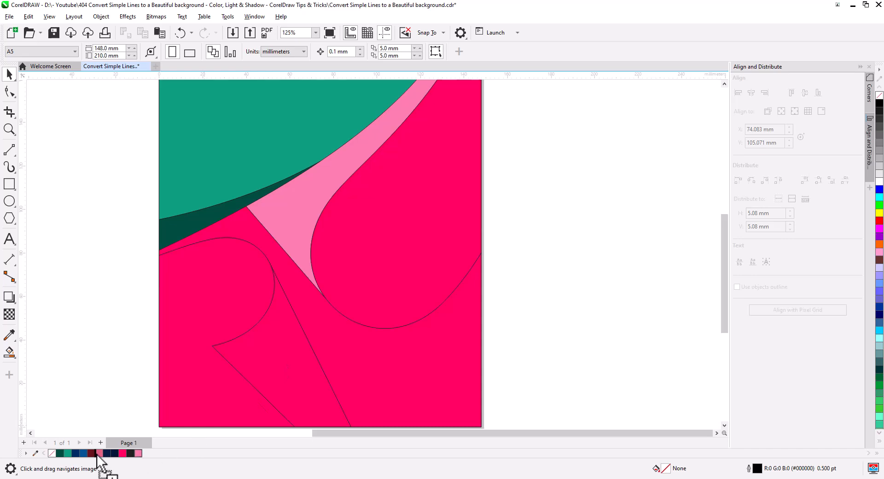
{"action": "left_click_drag", "start_coordinate": [98, 456], "coordinate": [98, 454]}
{"action": "left_click", "coordinate": [336, 305]}
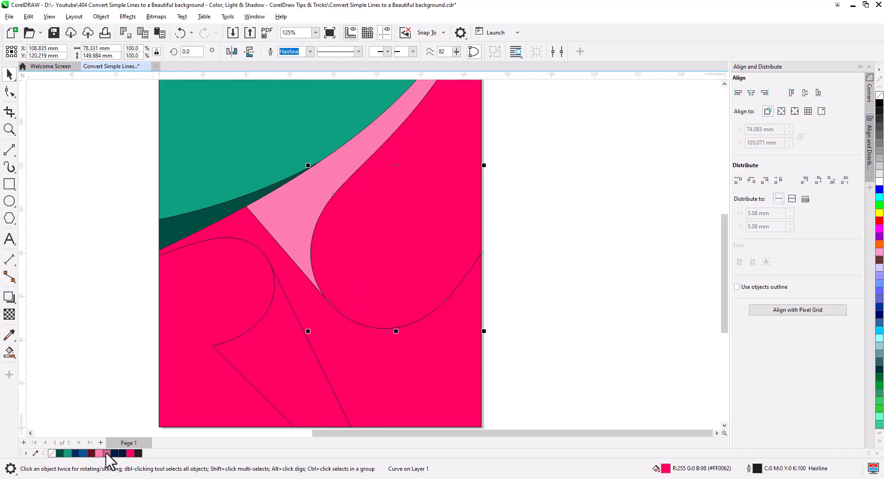
{"action": "left_click", "coordinate": [99, 453]}
{"action": "left_click", "coordinate": [495, 338]}
Fill the folded strip and the rounded shape in the page's lower left with blue #055393.
{"action": "left_click_drag", "start_coordinate": [495, 338], "coordinate": [499, 274]}
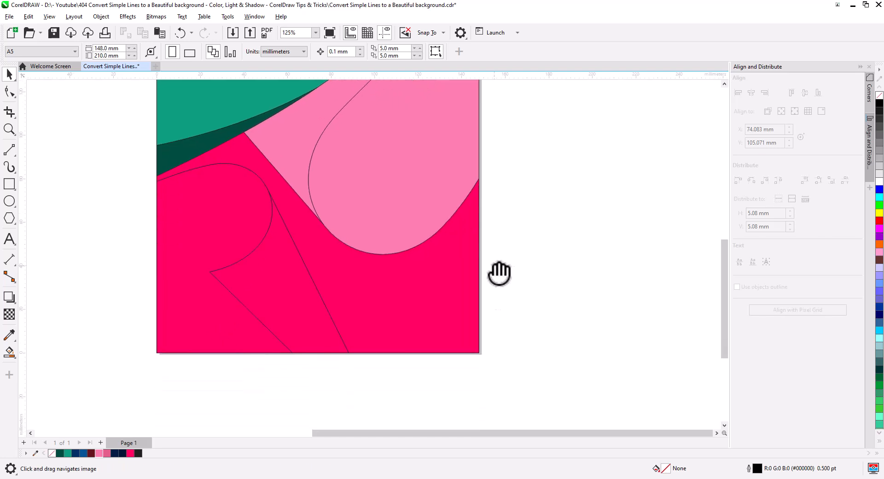
{"action": "left_click", "coordinate": [276, 296]}
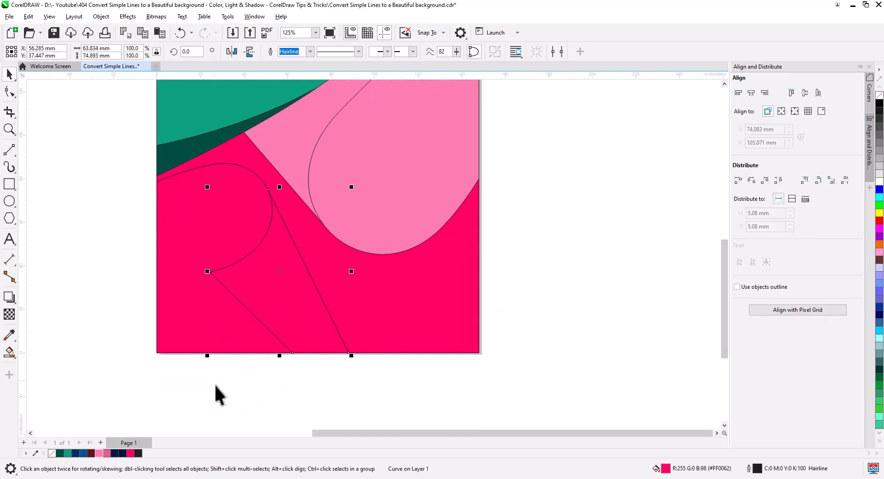
{"action": "left_click", "coordinate": [84, 453]}
{"action": "left_click", "coordinate": [183, 322]}
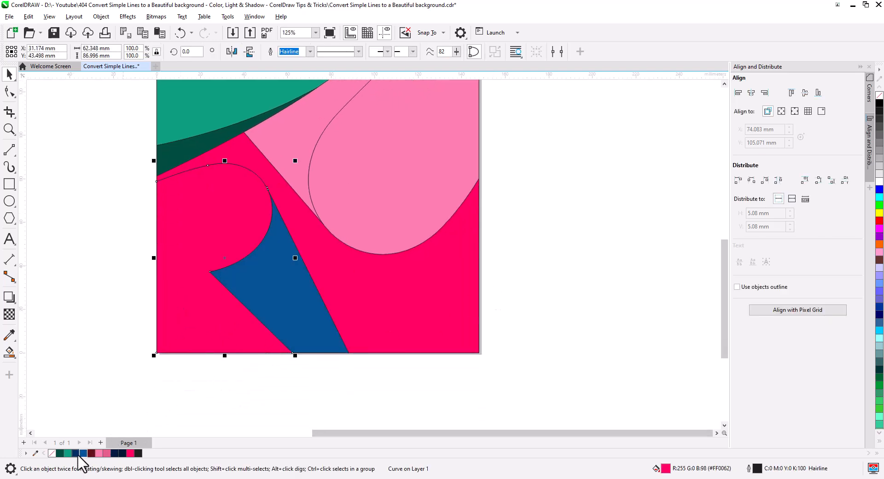
{"action": "left_click", "coordinate": [297, 391]}
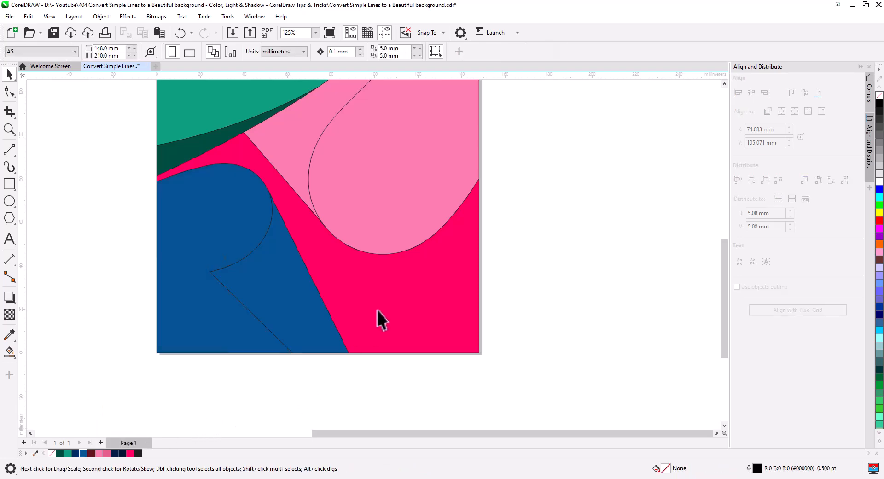
Fill the remaining background area in the lower part of the page with navy #031A44.
{"action": "left_click", "coordinate": [377, 313]}
{"action": "left_click", "coordinate": [115, 454]}
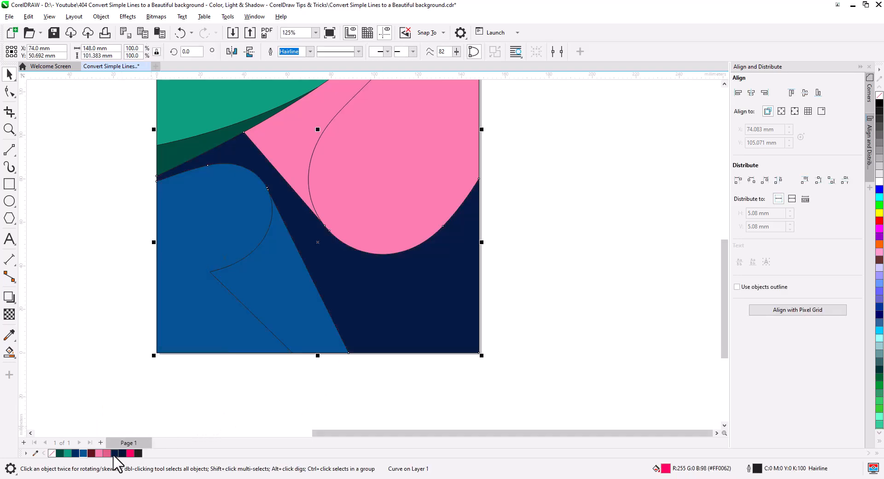
{"action": "left_click", "coordinate": [338, 405]}
Remove the outlines from all colored shapes on the page.
{"action": "scroll", "coordinate": [380, 357], "scroll_direction": "down", "scroll_amount": 3}
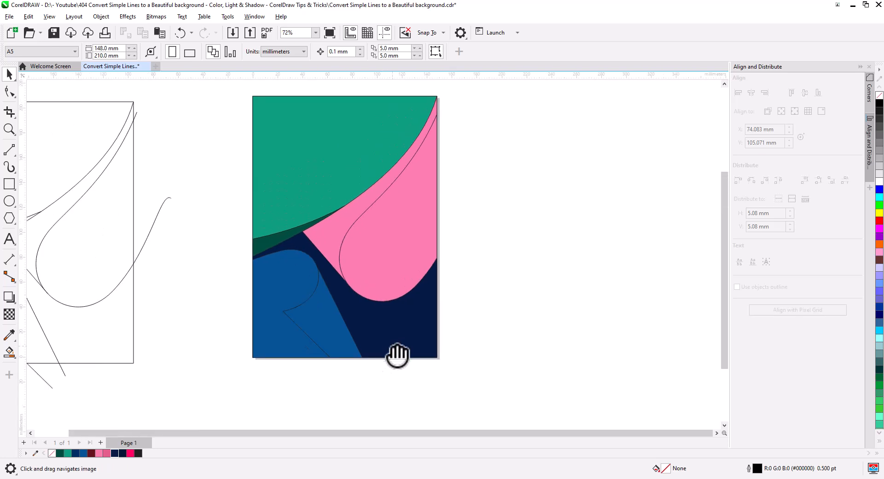
{"action": "left_click_drag", "start_coordinate": [243, 153], "coordinate": [250, 109]}
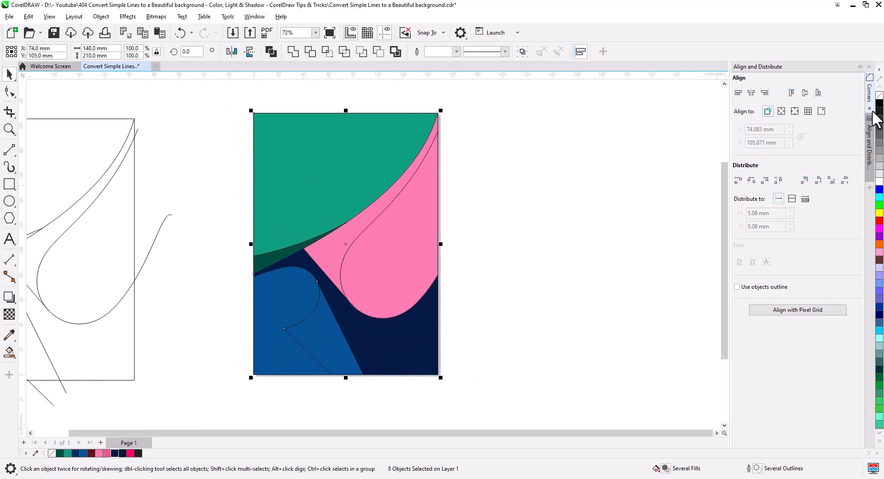
{"action": "left_click", "coordinate": [621, 217]}
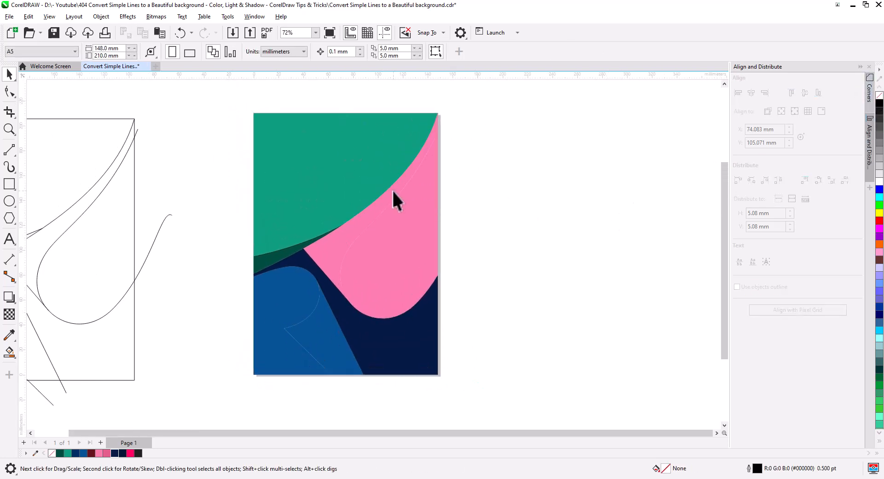
Apply a linear fountain fill to the large green shape, running diagonally from its upper right to its lower left.
{"action": "scroll", "coordinate": [389, 212], "scroll_direction": "up", "scroll_amount": 3}
{"action": "left_click", "coordinate": [357, 181]}
{"action": "scroll", "coordinate": [395, 223], "scroll_direction": "down", "scroll_amount": 2}
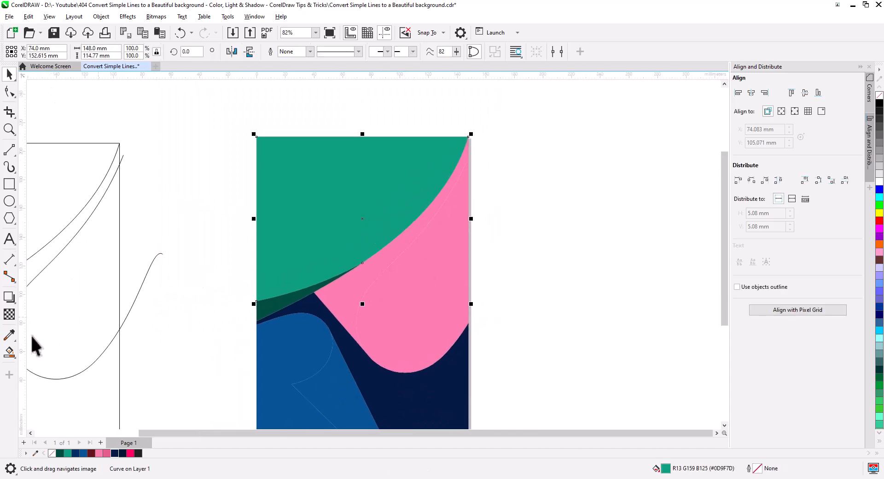
{"action": "left_click", "coordinate": [10, 354]}
{"action": "left_click", "coordinate": [50, 406]}
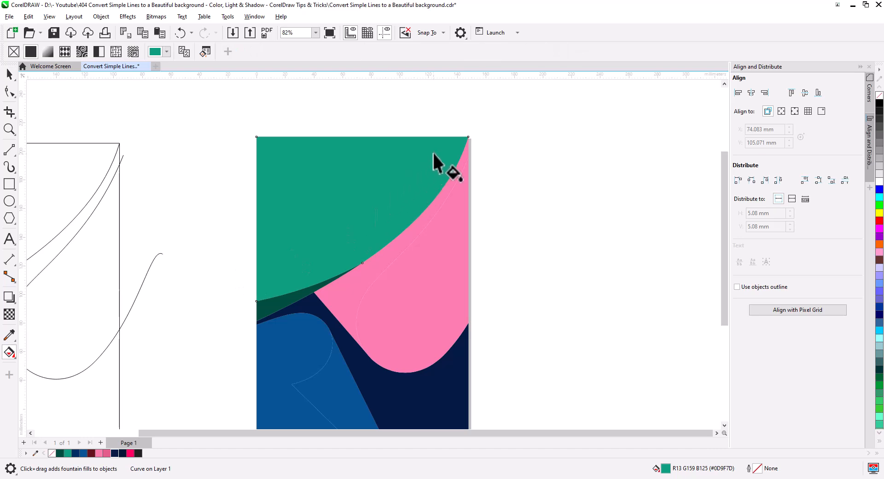
{"action": "left_click_drag", "start_coordinate": [422, 146], "coordinate": [273, 257]}
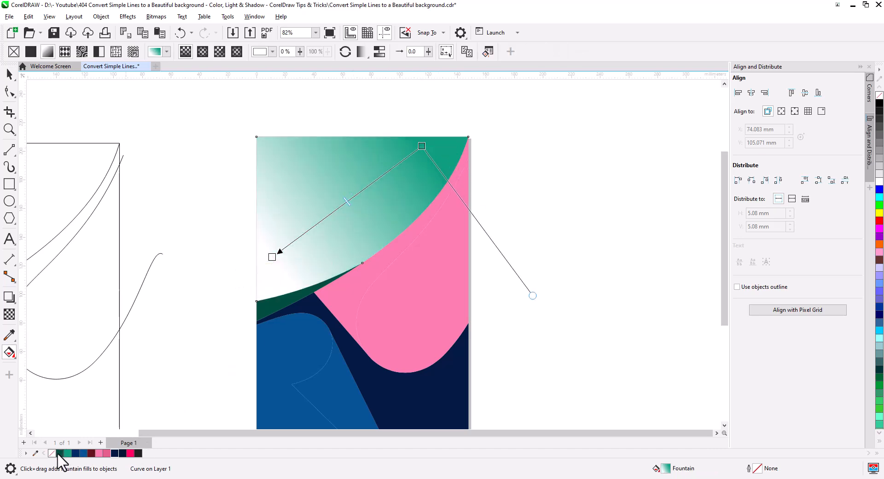
Color the top shape's gradient from dark green to green, and adjust its end positions and slant to follow the curved edge.
{"action": "left_click_drag", "start_coordinate": [420, 150], "coordinate": [421, 147]}
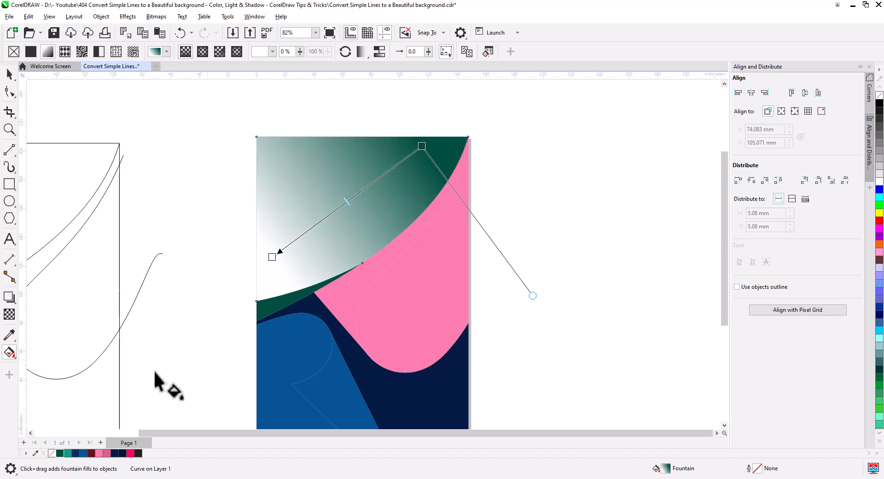
{"action": "left_click_drag", "start_coordinate": [270, 258], "coordinate": [304, 275]}
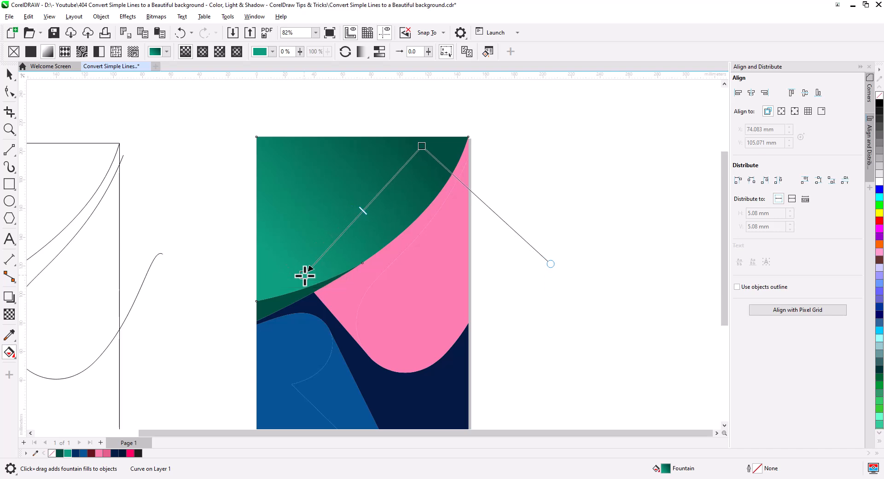
{"action": "left_click_drag", "start_coordinate": [421, 147], "coordinate": [417, 132]}
{"action": "left_click_drag", "start_coordinate": [561, 246], "coordinate": [570, 221]}
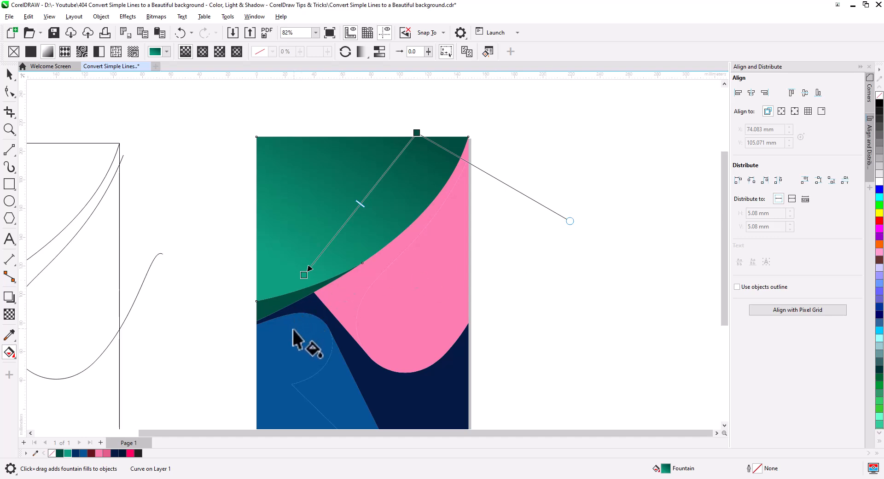
Give the lower-left rounded shape a linear gradient from dark blue at its curved right edge to blue on its left side.
{"action": "scroll", "coordinate": [296, 339], "scroll_direction": "up", "scroll_amount": 1}
{"action": "left_click_drag", "start_coordinate": [293, 333], "coordinate": [255, 232]}
{"action": "scroll", "coordinate": [275, 272], "scroll_direction": "up", "scroll_amount": 1}
{"action": "left_click", "coordinate": [236, 273]}
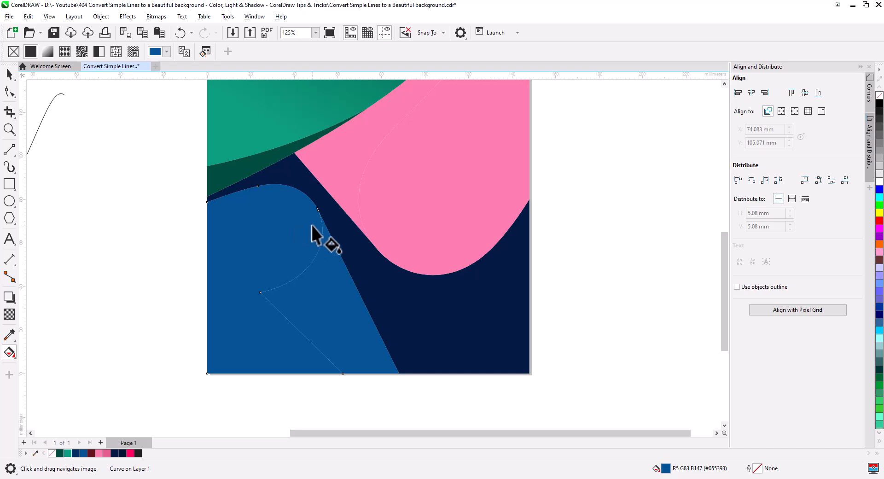
{"action": "left_click_drag", "start_coordinate": [320, 230], "coordinate": [236, 281]}
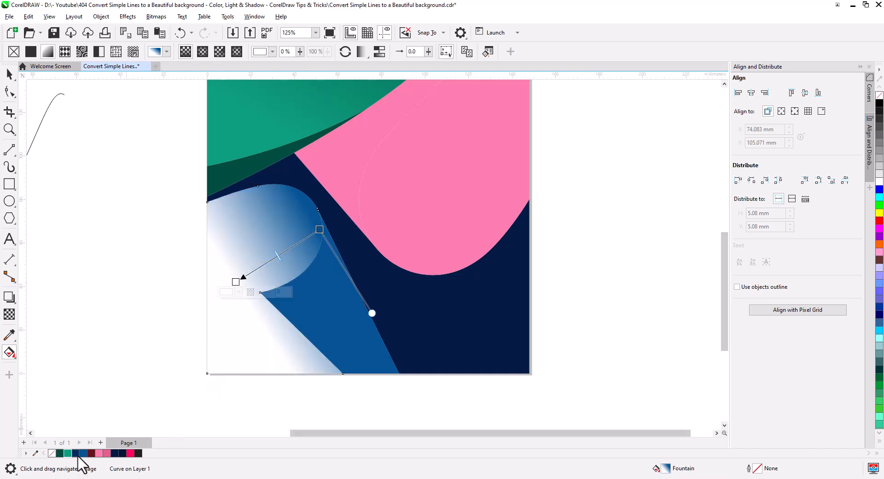
{"action": "left_click_drag", "start_coordinate": [79, 455], "coordinate": [320, 230]}
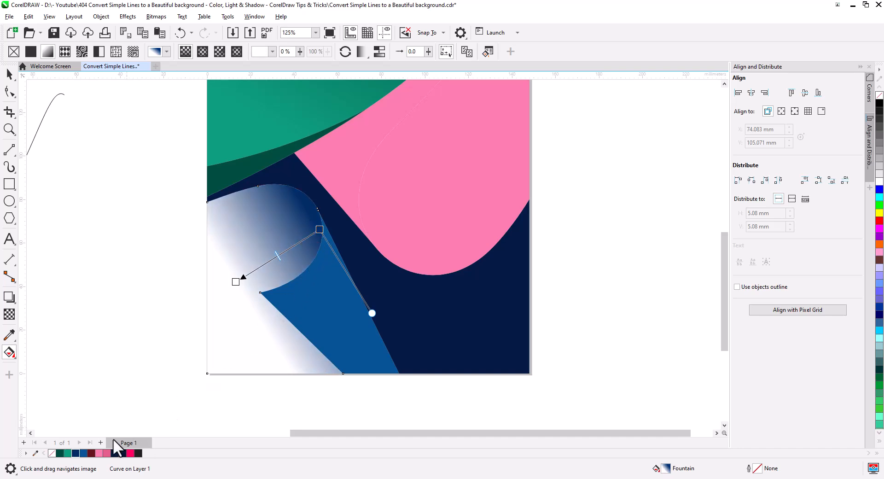
{"action": "left_click_drag", "start_coordinate": [234, 284], "coordinate": [234, 284]}
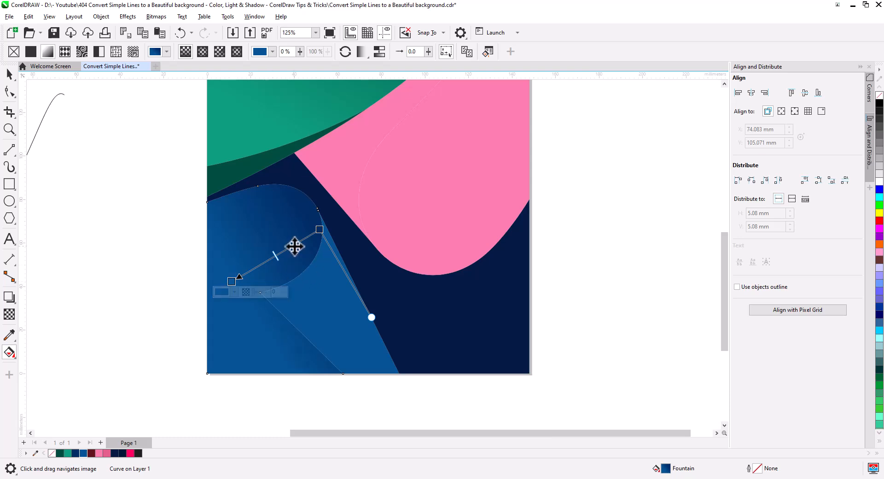
{"action": "left_click_drag", "start_coordinate": [318, 230], "coordinate": [304, 231]}
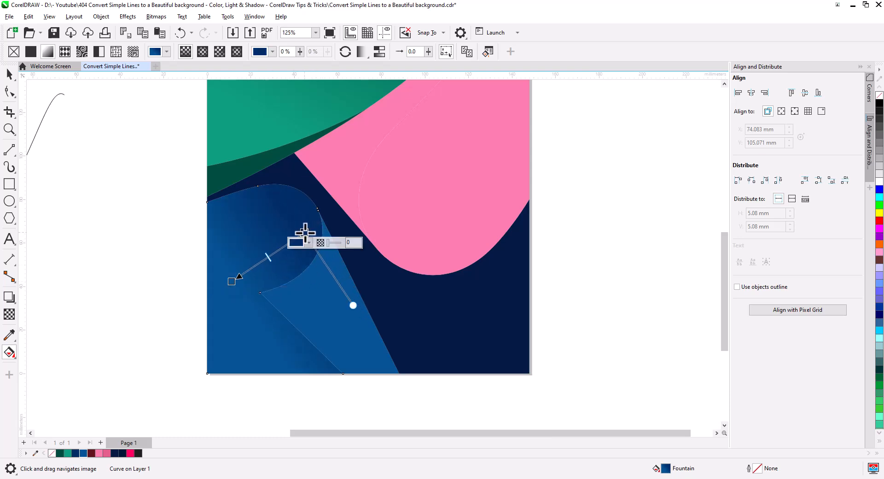
Give the folded strip a linear gradient from dark blue at the inner fold to blue at its right edge, and adjust its position and slant.
{"action": "left_click", "coordinate": [323, 315]}
{"action": "left_click_drag", "start_coordinate": [314, 343], "coordinate": [362, 299]}
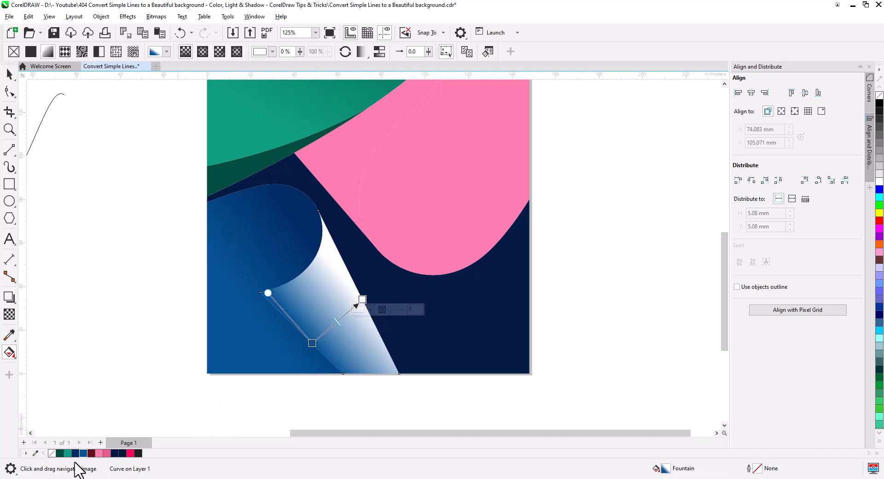
{"action": "left_click_drag", "start_coordinate": [75, 453], "coordinate": [206, 405]}
{"action": "left_click_drag", "start_coordinate": [311, 349], "coordinate": [312, 345]}
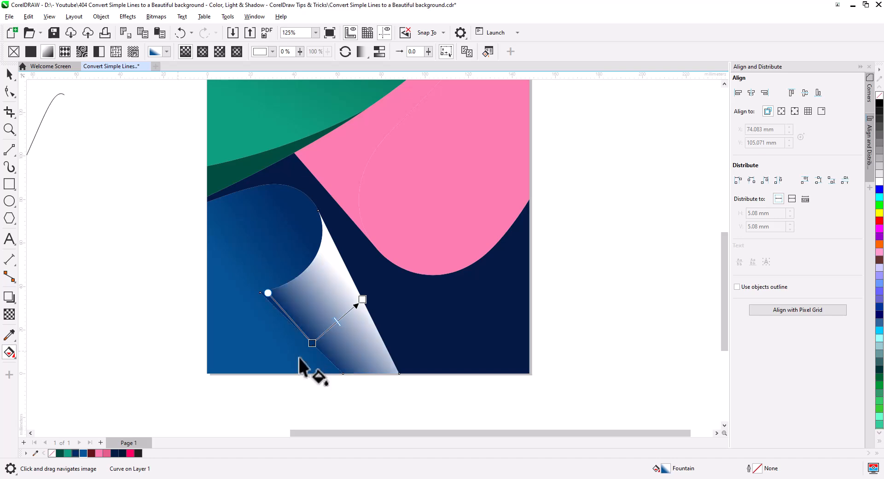
{"action": "left_click_drag", "start_coordinate": [75, 454], "coordinate": [363, 296]}
{"action": "left_click_drag", "start_coordinate": [312, 336], "coordinate": [326, 329]}
{"action": "left_click_drag", "start_coordinate": [289, 292], "coordinate": [294, 290]}
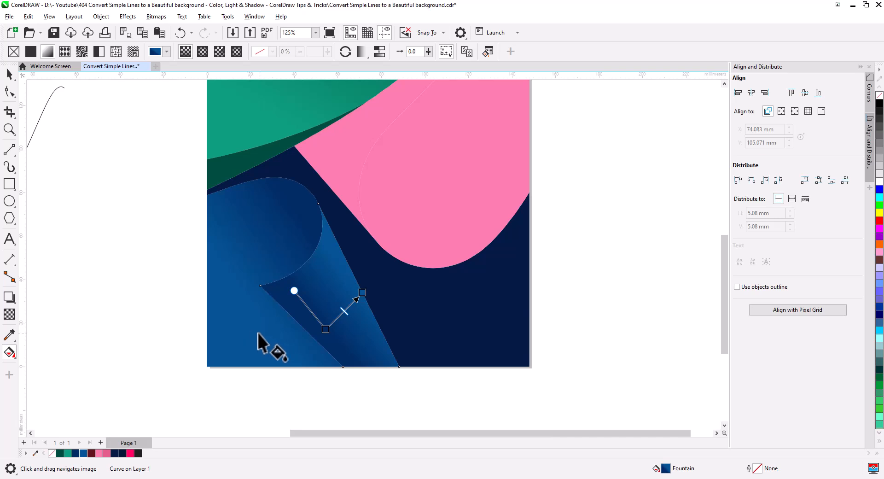
Apply a diagonal linear fountain fill to the narrow pink strip, adjust its slant, and color its lower-left end dark red.
{"action": "left_click", "coordinate": [410, 318]}
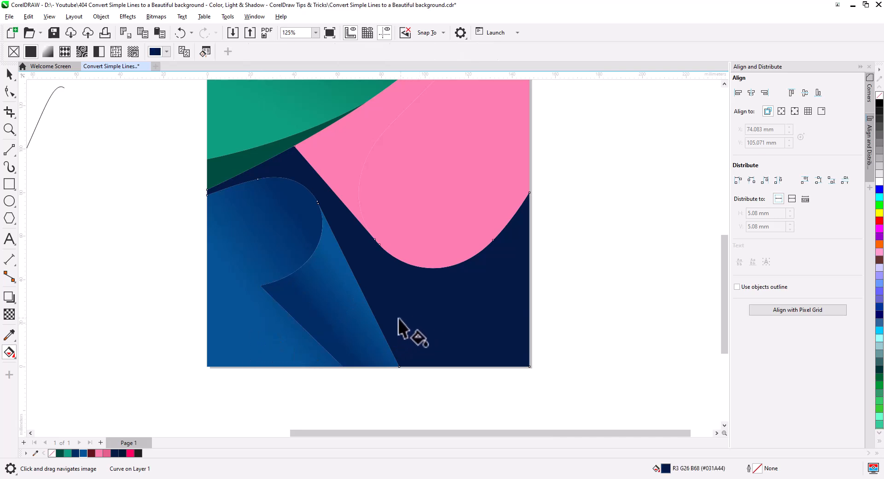
{"action": "left_click_drag", "start_coordinate": [401, 299], "coordinate": [357, 376]}
{"action": "left_click", "coordinate": [301, 230]}
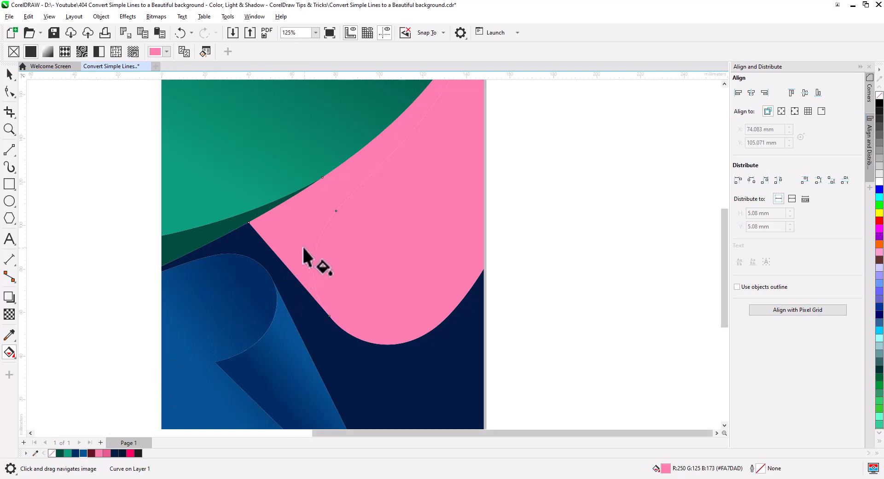
{"action": "left_click_drag", "start_coordinate": [295, 268], "coordinate": [402, 134]}
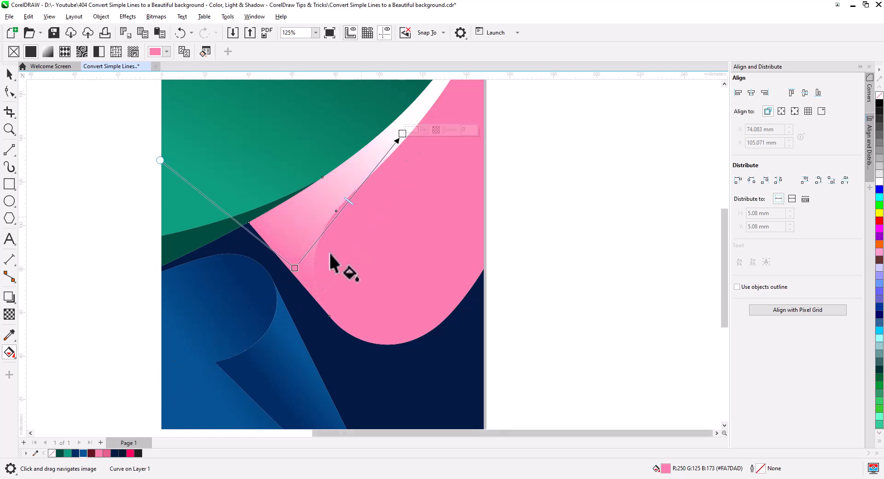
{"action": "left_click_drag", "start_coordinate": [160, 160], "coordinate": [201, 153]}
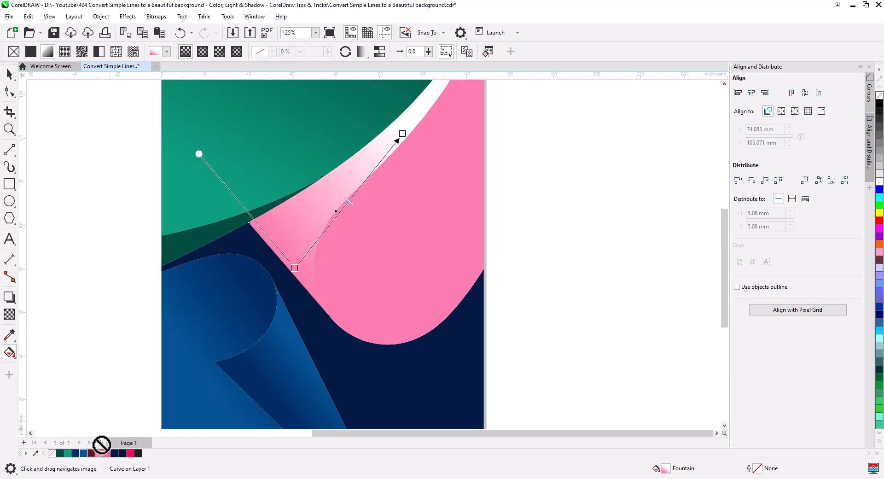
{"action": "left_click_drag", "start_coordinate": [104, 443], "coordinate": [294, 269]}
{"action": "left_click_drag", "start_coordinate": [97, 452], "coordinate": [364, 230]}
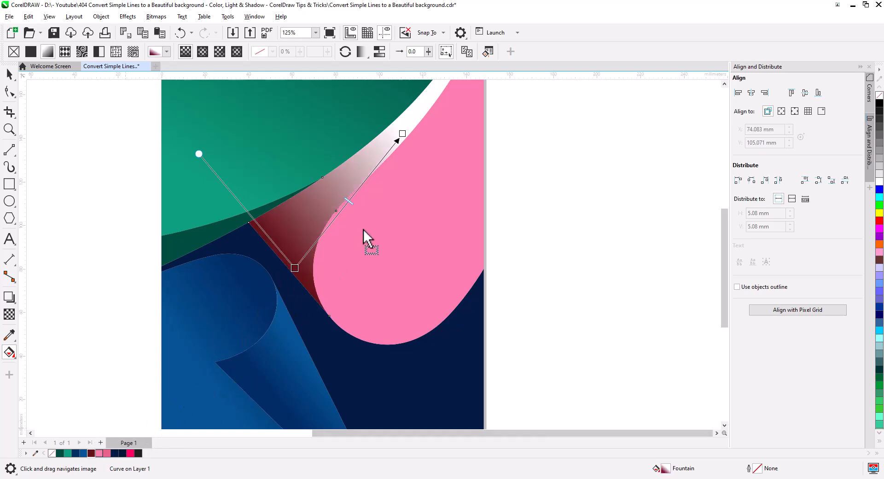
{"action": "left_click_drag", "start_coordinate": [405, 132], "coordinate": [405, 133]}
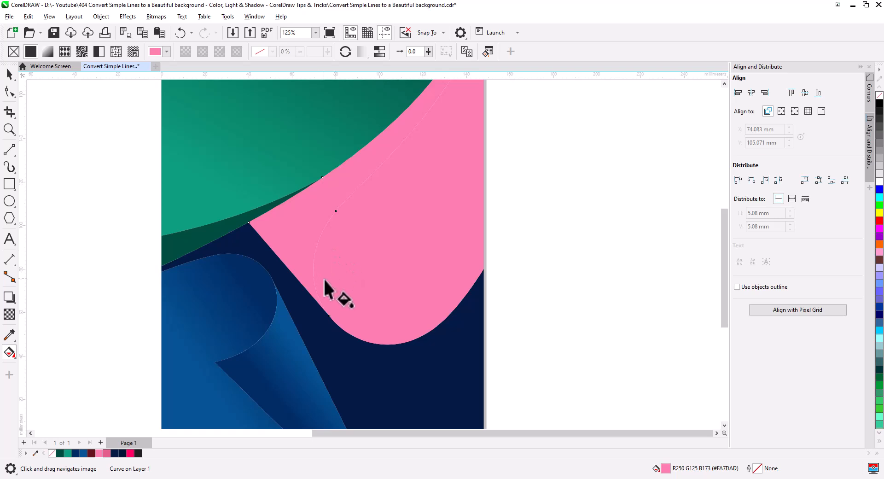
{"action": "key", "text": "ctrl+z"}
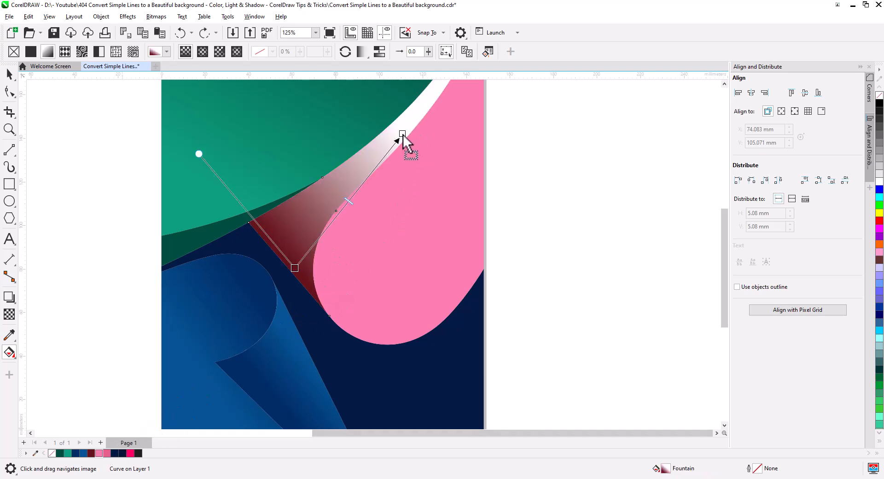
Color the upper-right end of the strip's gradient pink and adjust both end positions so the dark red fades along the fold.
{"action": "left_click_drag", "start_coordinate": [403, 133], "coordinate": [402, 134]}
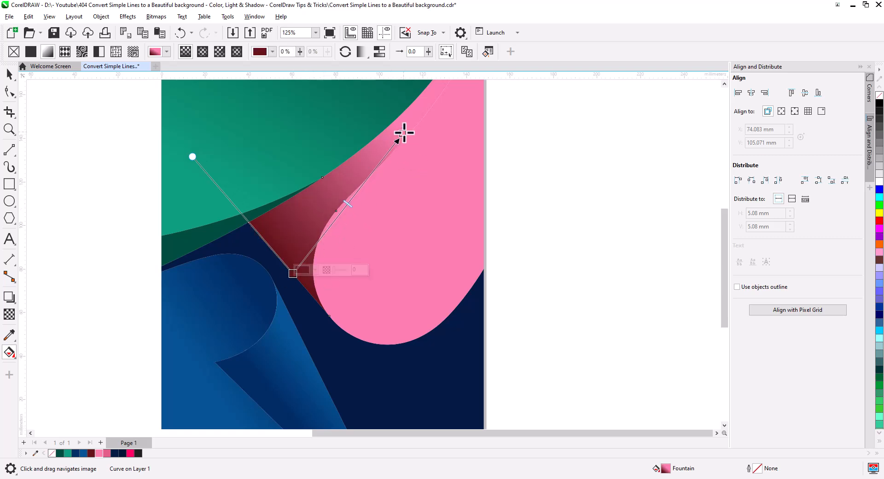
{"action": "left_click_drag", "start_coordinate": [402, 134], "coordinate": [331, 208]}
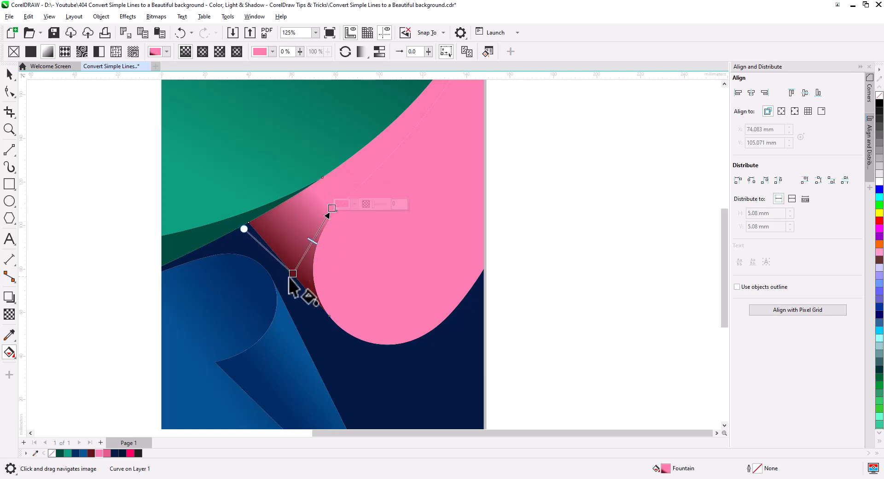
{"action": "left_click_drag", "start_coordinate": [293, 273], "coordinate": [278, 290]}
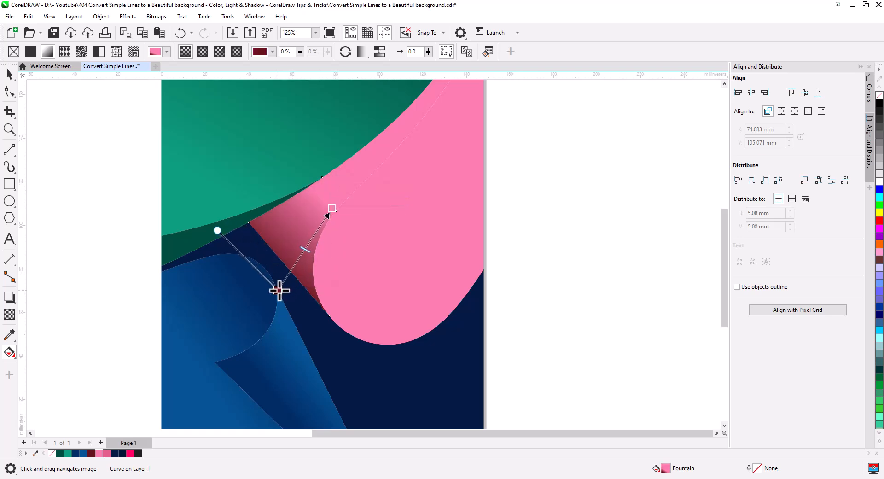
{"action": "left_click_drag", "start_coordinate": [335, 207], "coordinate": [355, 180]}
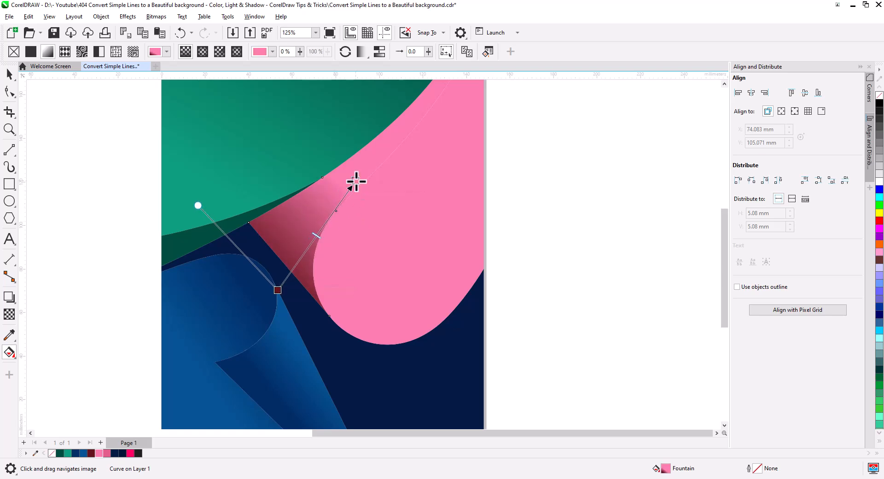
Give the large rounded pink shape a linear gradient from dark red at its left curve to pink at its right edge.
{"action": "left_click", "coordinate": [405, 277]}
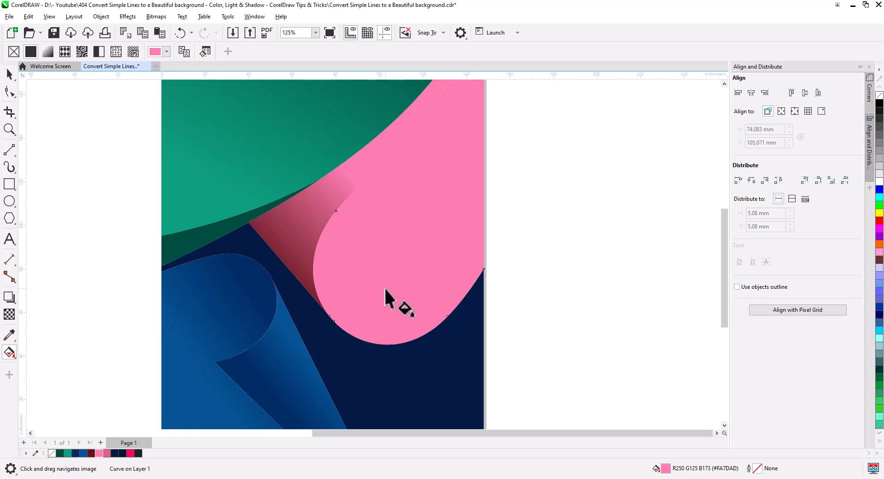
{"action": "left_click_drag", "start_coordinate": [323, 231], "coordinate": [478, 255]}
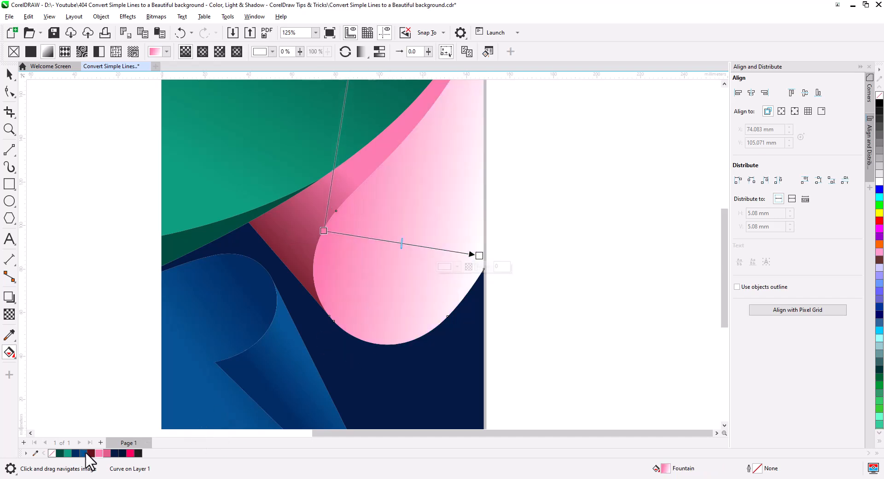
{"action": "left_click_drag", "start_coordinate": [330, 230], "coordinate": [324, 231]}
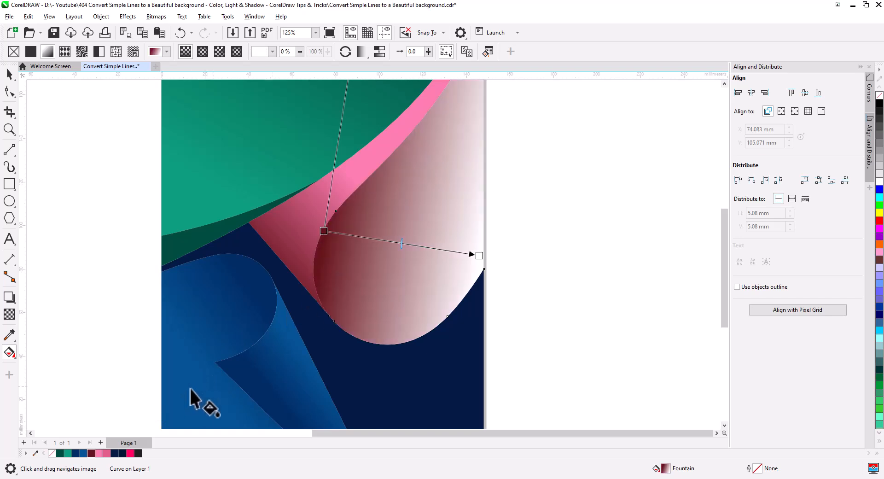
{"action": "left_click_drag", "start_coordinate": [99, 454], "coordinate": [478, 256]}
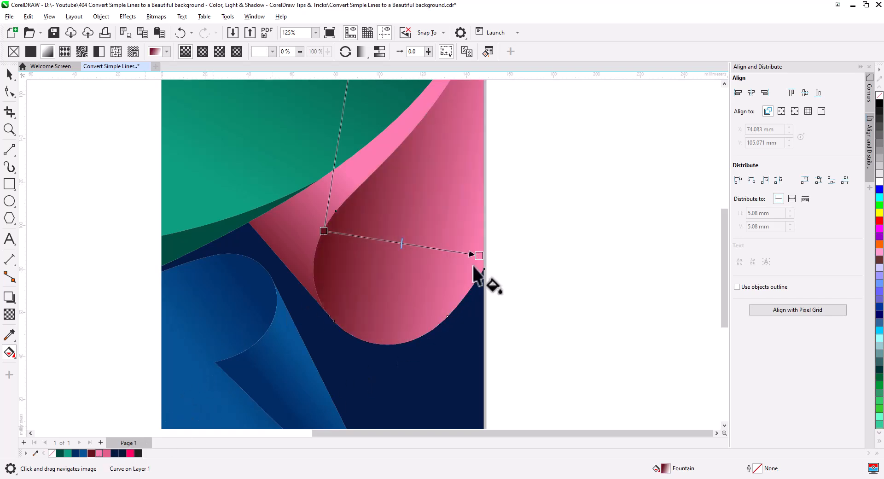
Adjust the slant of the rounded pink shape's gradient and move its dark red start further inward from the left curve.
{"action": "left_click", "coordinate": [327, 234]}
{"action": "left_click_drag", "start_coordinate": [327, 237], "coordinate": [342, 317]}
{"action": "left_click_drag", "start_coordinate": [319, 173], "coordinate": [342, 182]}
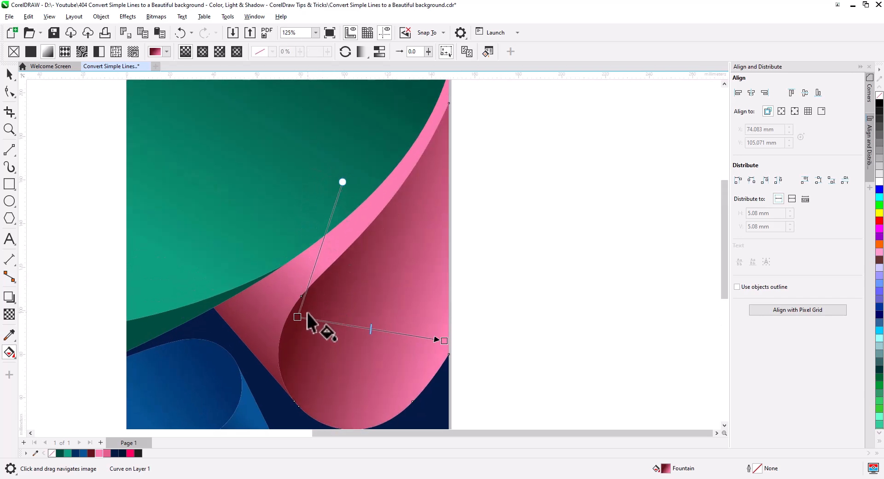
{"action": "left_click_drag", "start_coordinate": [300, 318], "coordinate": [322, 317]}
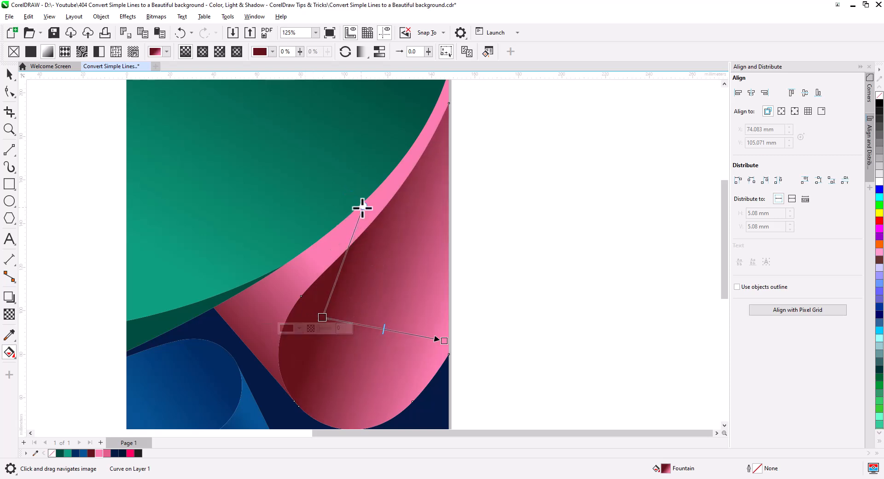
{"action": "mouse_move", "coordinate": [364, 205]}
{"action": "left_mouse_down"}
{"action": "mouse_move", "coordinate": [378, 217]}
{"action": "mouse_move", "coordinate": [365, 219]}
{"action": "left_mouse_up"}
{"action": "left_click", "coordinate": [322, 318]}
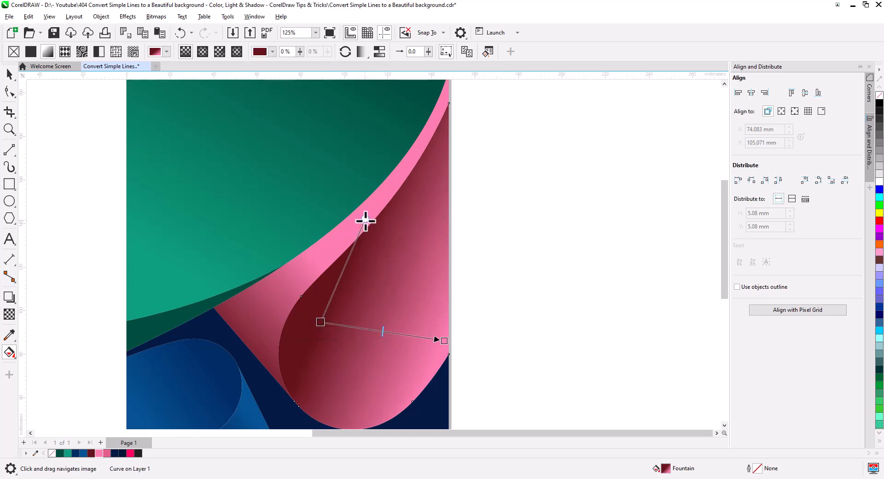
{"action": "left_click_drag", "start_coordinate": [366, 220], "coordinate": [353, 227]}
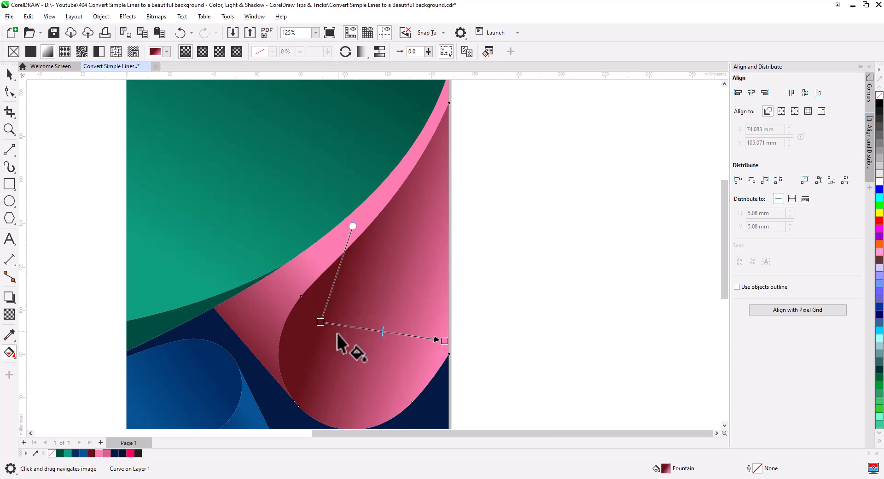
{"action": "left_click_drag", "start_coordinate": [321, 322], "coordinate": [328, 325]}
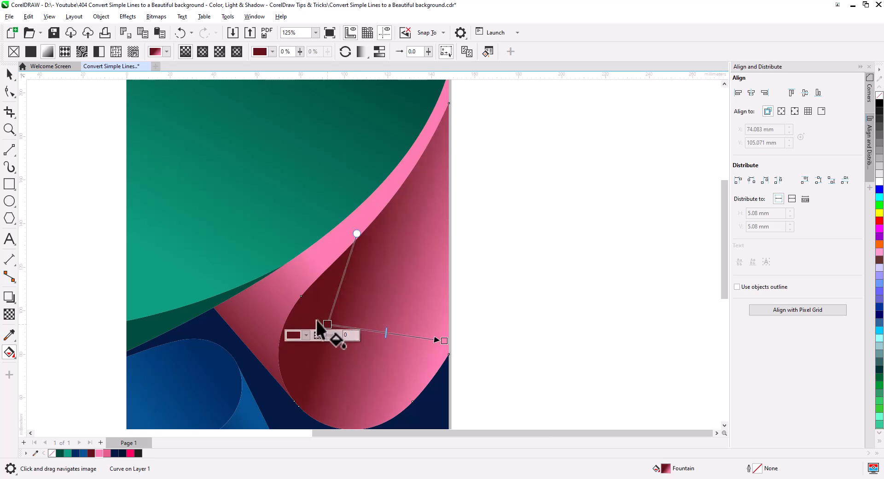
Group the folded blue strip with the rounded blue shape.
{"action": "left_click", "coordinate": [9, 73]}
{"action": "left_click", "coordinate": [468, 216]}
{"action": "scroll", "coordinate": [485, 252], "scroll_direction": "down", "scroll_amount": 2}
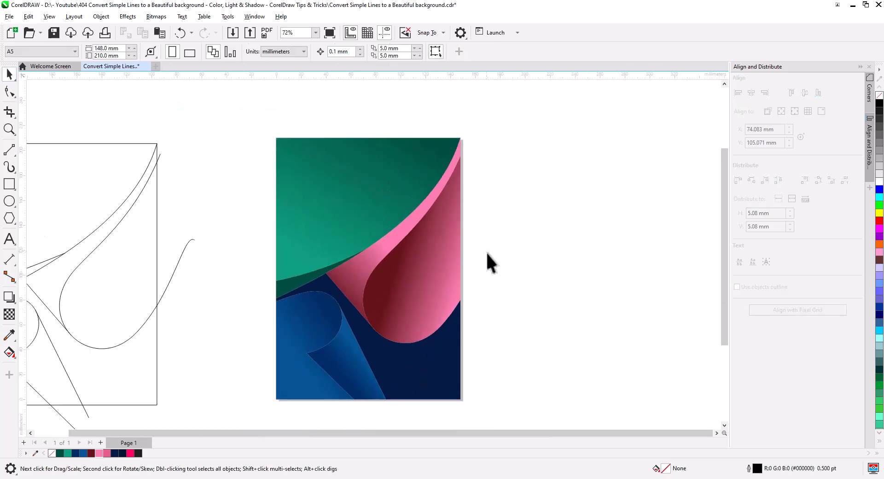
{"action": "mouse_move", "coordinate": [507, 287]}
{"action": "left_mouse_down"}
{"action": "mouse_move", "coordinate": [506, 236]}
{"action": "mouse_move", "coordinate": [495, 282]}
{"action": "left_mouse_up"}
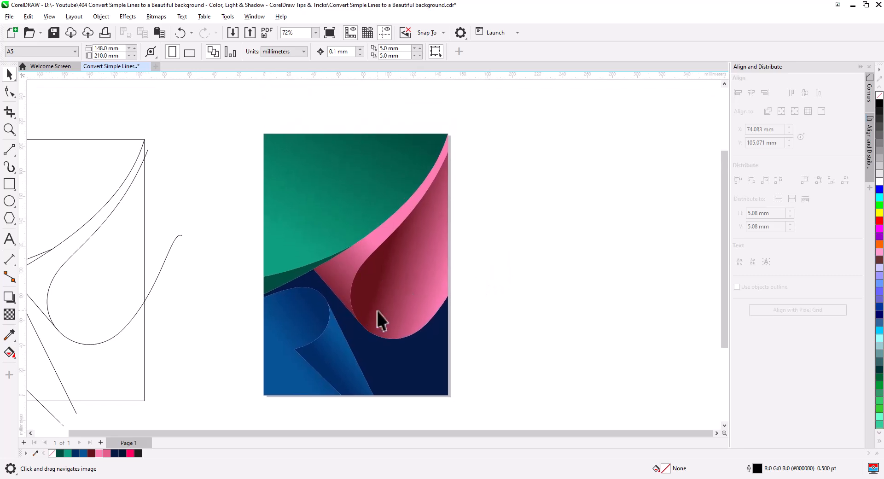
{"action": "scroll", "coordinate": [356, 325], "scroll_direction": "up", "scroll_amount": 2}
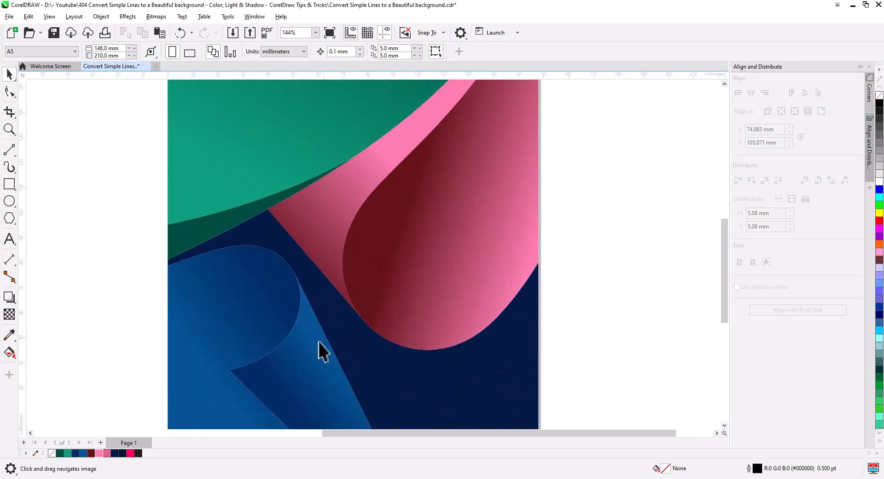
{"action": "left_click", "coordinate": [290, 370]}
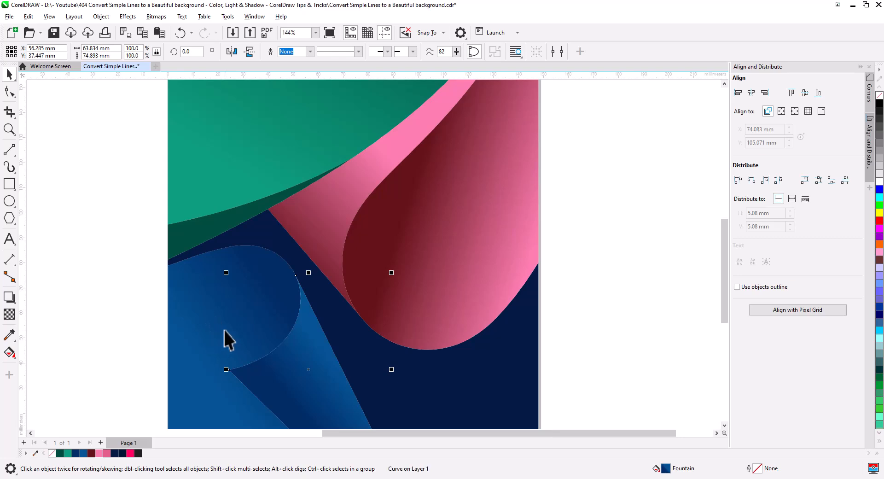
{"action": "left_click", "coordinate": [203, 311], "text": "shift"}
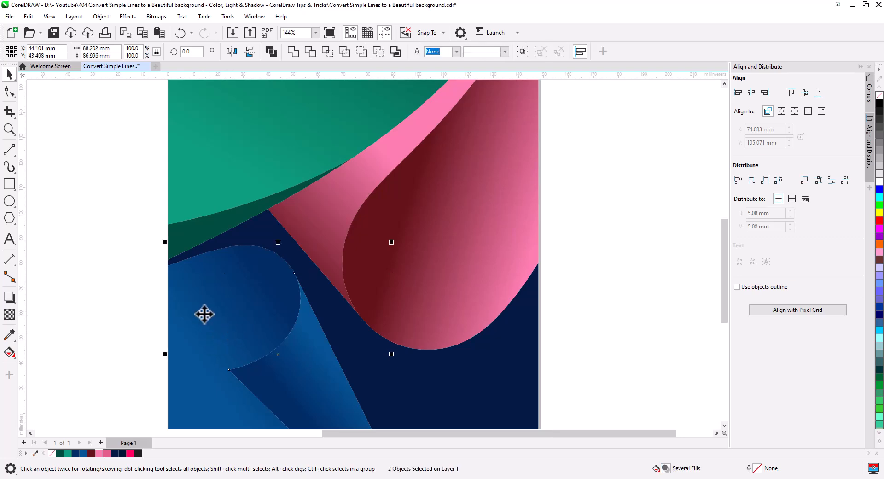
{"action": "right_click", "coordinate": [203, 318]}
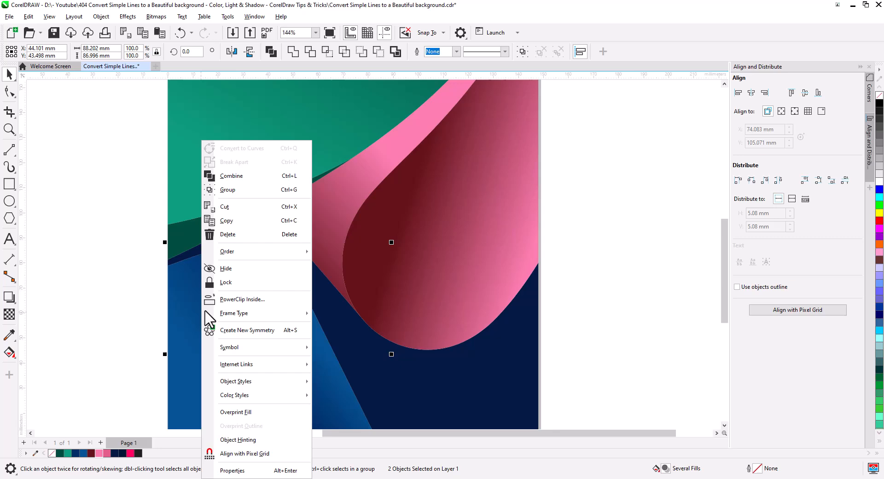
{"action": "left_click", "coordinate": [247, 193]}
{"action": "left_click", "coordinate": [126, 313]}
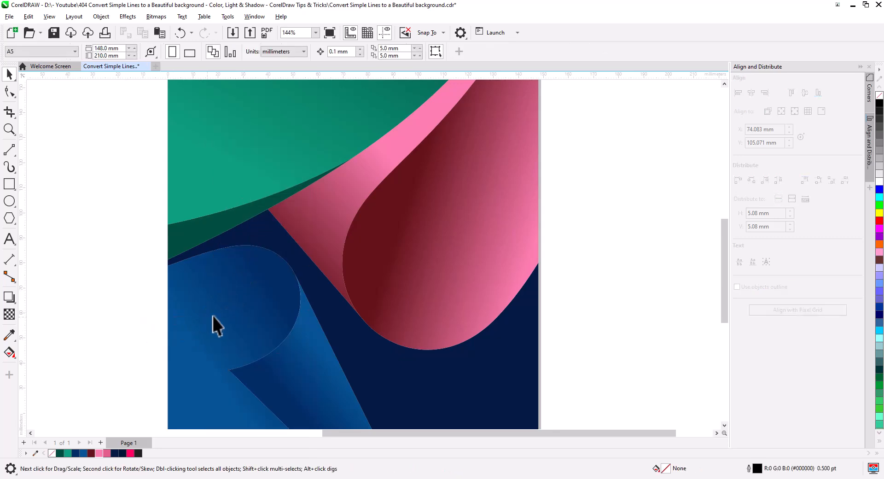
Group the narrow pink strip with the large rounded pink shape.
{"action": "left_click", "coordinate": [455, 275], "text": "shift"}
{"action": "right_click", "coordinate": [456, 267]}
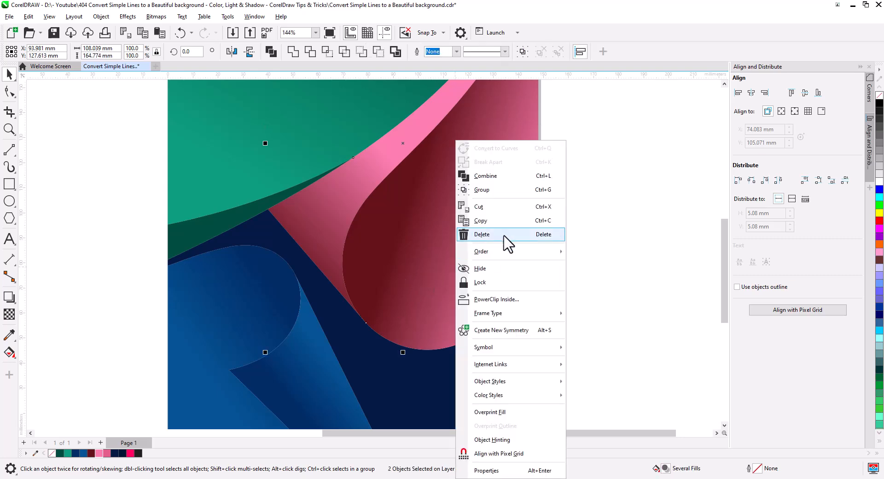
{"action": "left_click", "coordinate": [509, 189]}
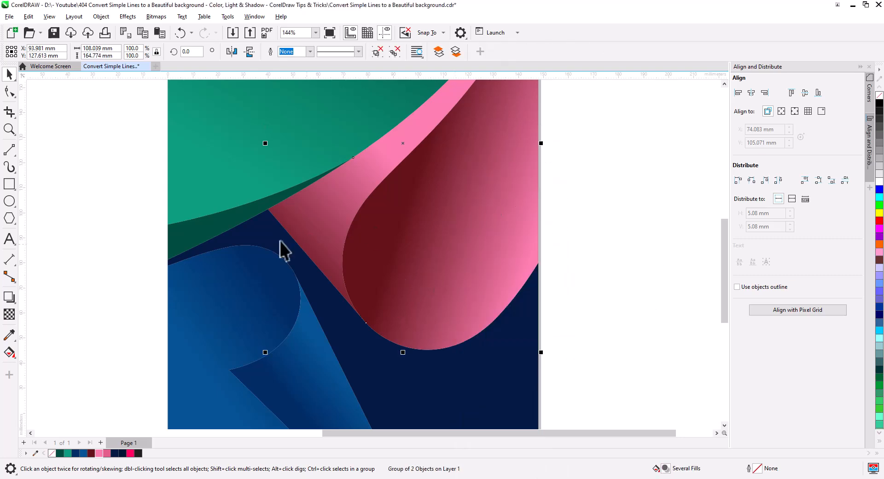
Group the dark green sliver with the large green shape above it.
{"action": "left_click", "coordinate": [208, 236]}
{"action": "left_click", "coordinate": [206, 181], "text": "shift"}
{"action": "right_click", "coordinate": [206, 179]}
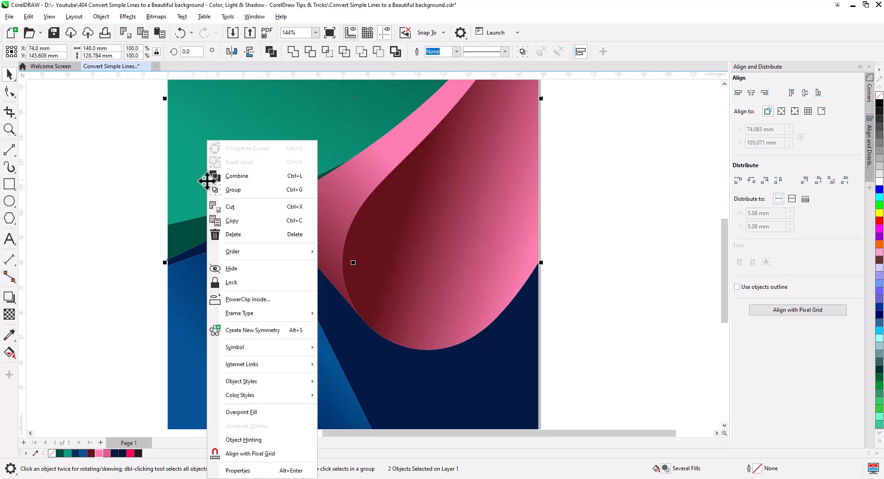
{"action": "left_click", "coordinate": [245, 189]}
{"action": "left_click", "coordinate": [144, 286]}
Send the dark navy background shape to the back of the page.
{"action": "left_click", "coordinate": [362, 341]}
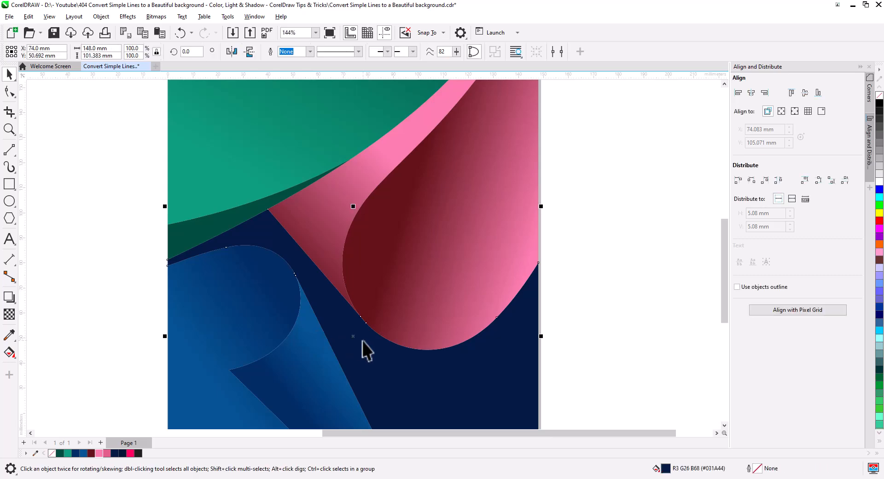
{"action": "right_click", "coordinate": [362, 341]}
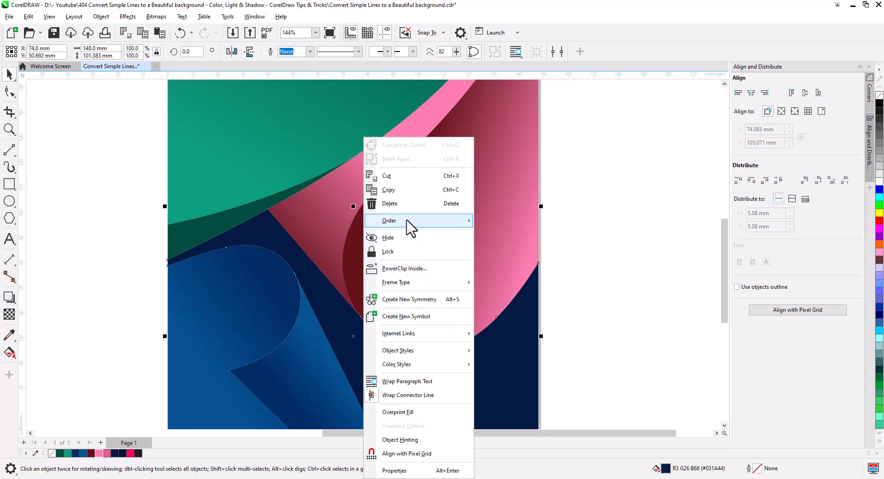
{"action": "mouse_move", "coordinate": [453, 221]}
{"action": "left_click", "coordinate": [488, 234]}
Pull the unfilled page-sized rectangle away from the artwork and delete it.
{"action": "left_click", "coordinate": [538, 329]}
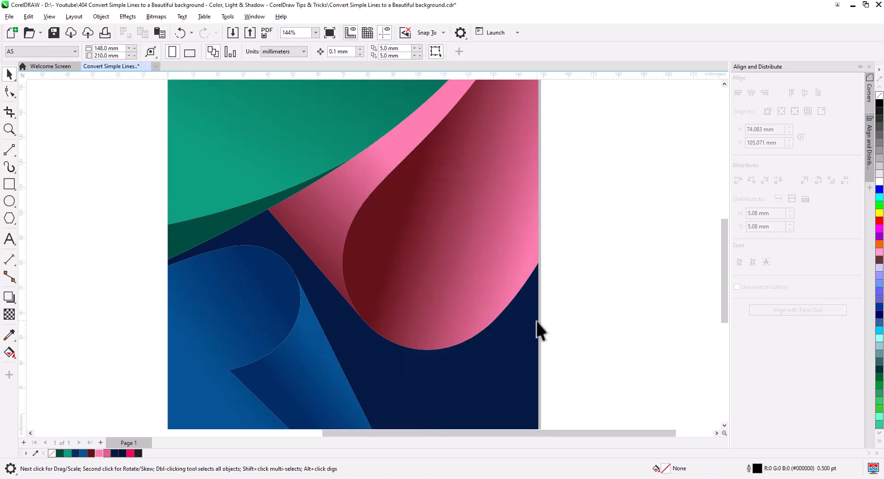
{"action": "left_click_drag", "start_coordinate": [529, 327], "coordinate": [627, 306]}
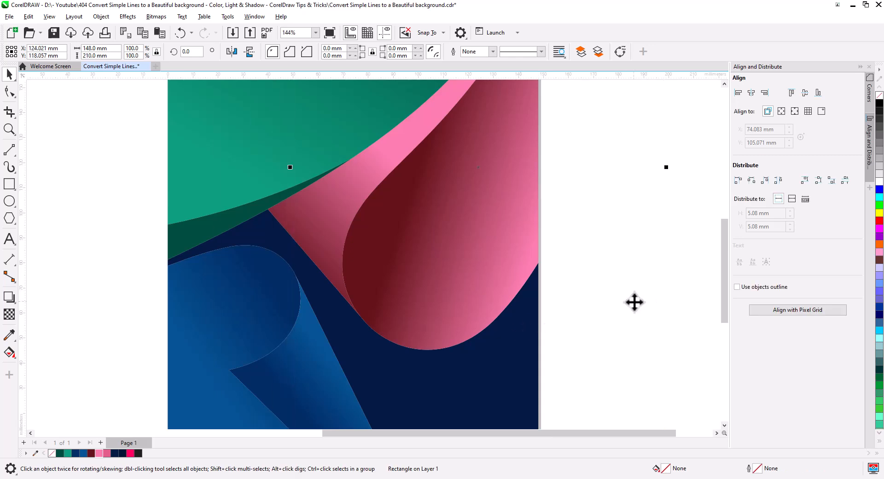
{"action": "key", "text": "Delete"}
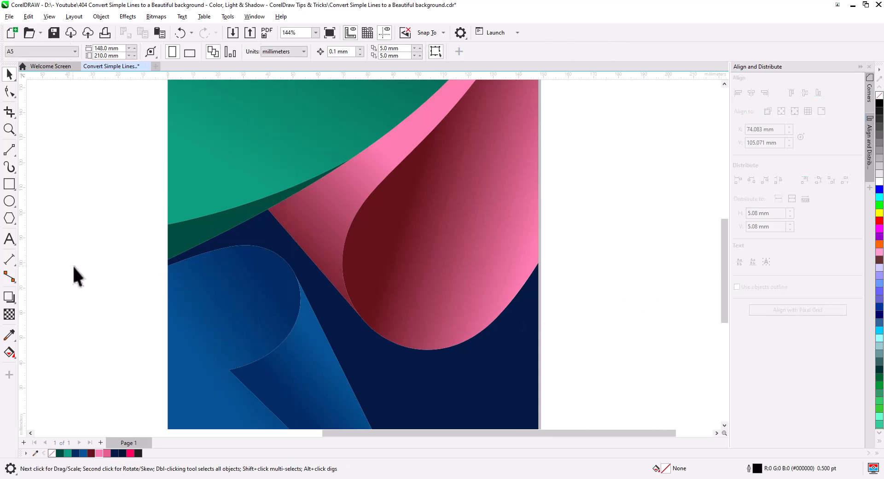
Add a black Multiply drop shadow to the green group, offset toward the pink shape's lower part, with opacity 86 and feather 15.
{"action": "left_click", "coordinate": [223, 221]}
{"action": "left_click_drag", "start_coordinate": [223, 220], "coordinate": [116, 302]}
{"action": "scroll", "coordinate": [117, 301], "scroll_direction": "down", "scroll_amount": 2}
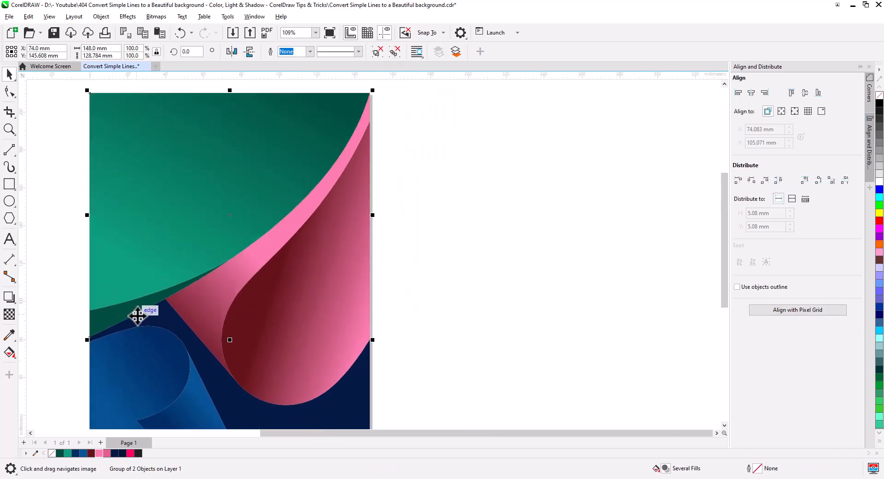
{"action": "left_click", "coordinate": [9, 296]}
{"action": "left_click_drag", "start_coordinate": [90, 215], "coordinate": [209, 256]}
{"action": "key", "text": "ctrl+z"}
{"action": "left_click_drag", "start_coordinate": [229, 215], "coordinate": [345, 339]}
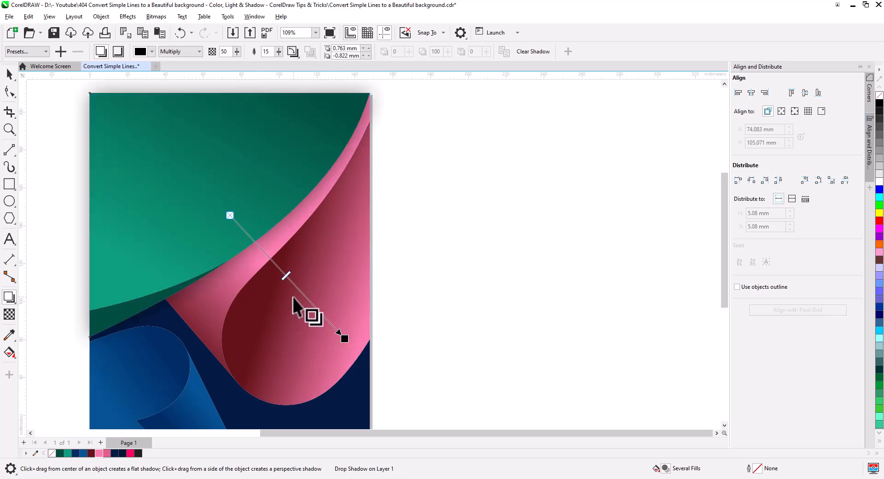
{"action": "left_click_drag", "start_coordinate": [286, 276], "coordinate": [319, 310]}
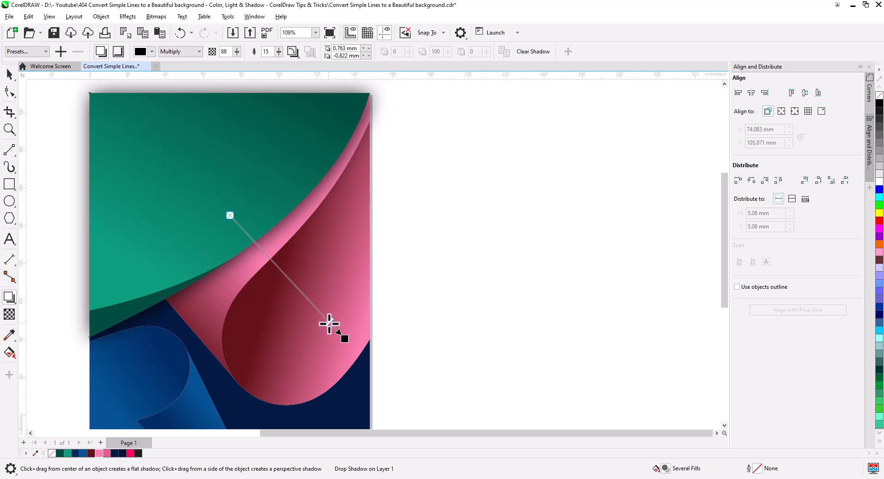
{"action": "left_click_drag", "start_coordinate": [331, 326], "coordinate": [328, 323]}
{"action": "left_click", "coordinate": [9, 74]}
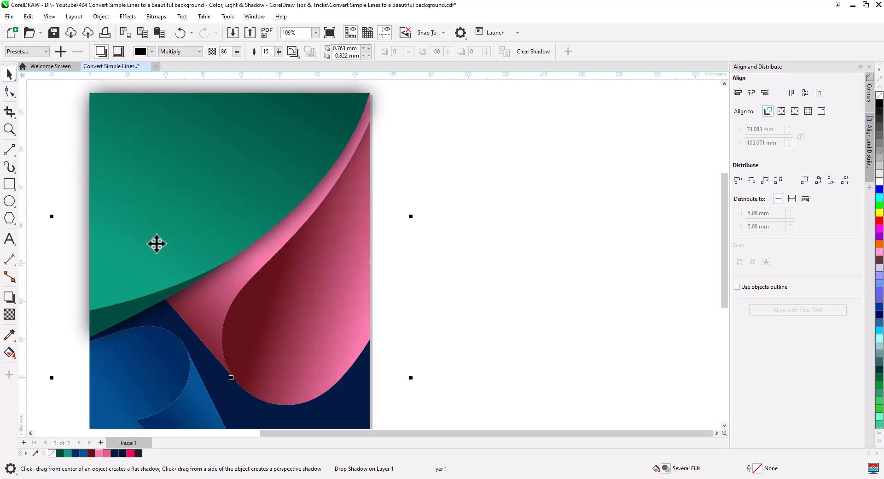
Break the drop shadow apart from the green group and send the separated shadow to the back of the page.
{"action": "right_click", "coordinate": [197, 292]}
{"action": "left_click", "coordinate": [223, 299]}
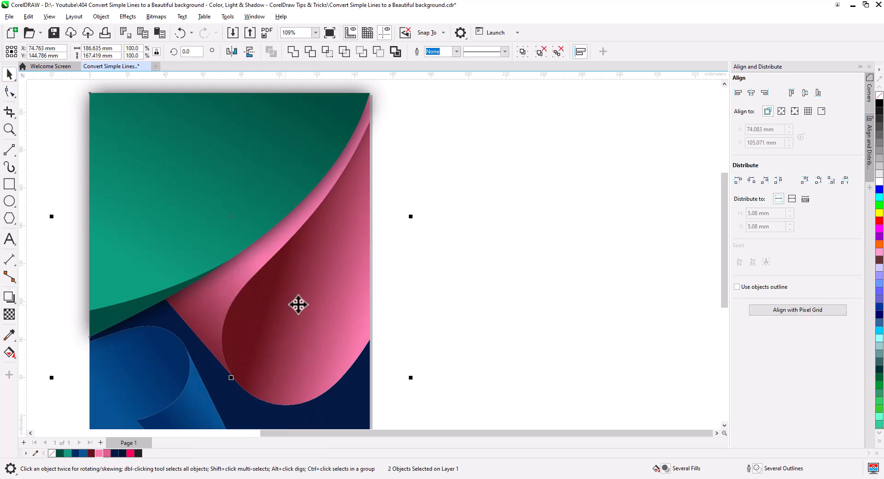
{"action": "key", "text": "Escape"}
{"action": "left_click", "coordinate": [200, 300]}
{"action": "right_click", "coordinate": [201, 300]}
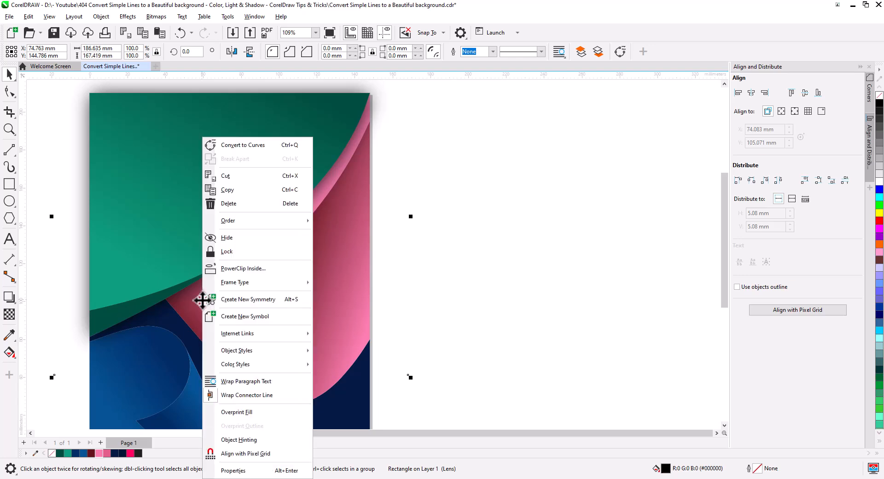
{"action": "mouse_move", "coordinate": [249, 225]}
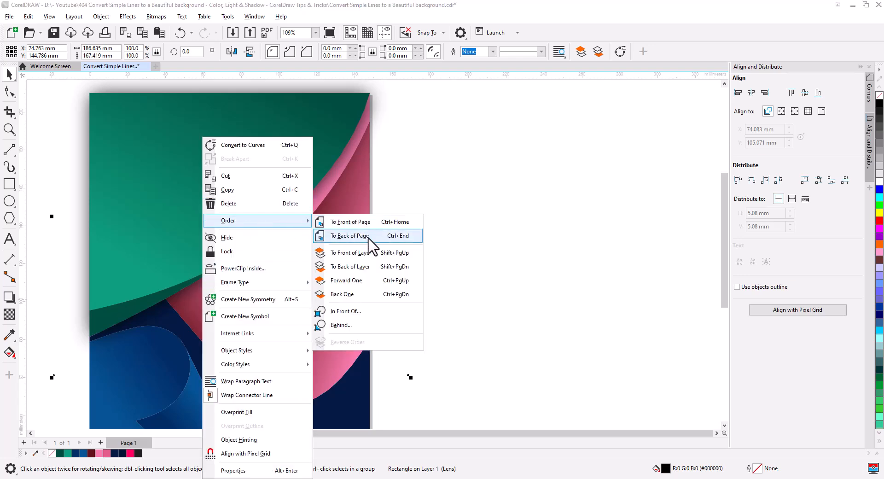
{"action": "left_click", "coordinate": [350, 236]}
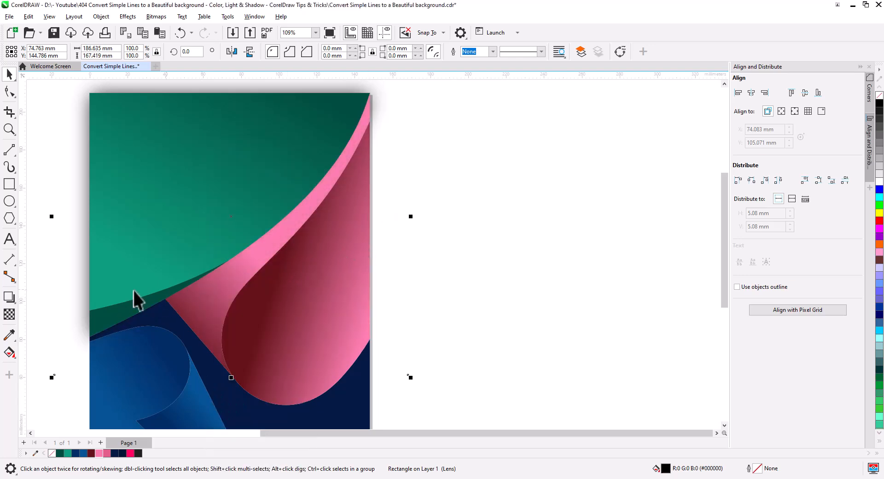
Copy and paste the separated green-group shadow, and send the duplicate to the back of the page.
{"action": "left_click", "coordinate": [74, 284]}
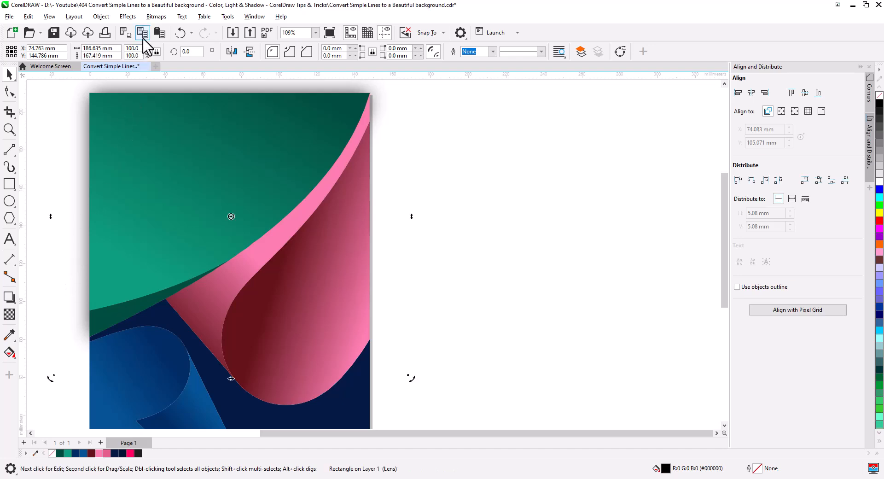
{"action": "left_click", "coordinate": [159, 33]}
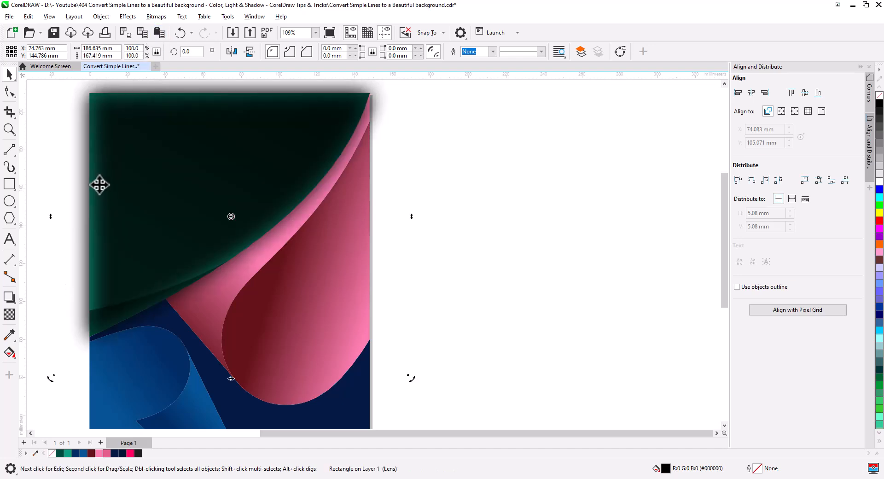
{"action": "right_click", "coordinate": [163, 229]}
{"action": "mouse_move", "coordinate": [206, 228]}
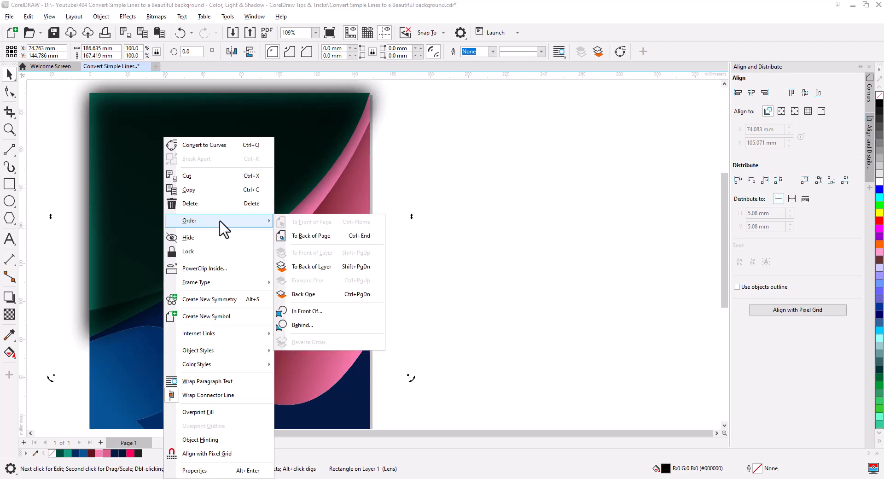
{"action": "left_click", "coordinate": [292, 237]}
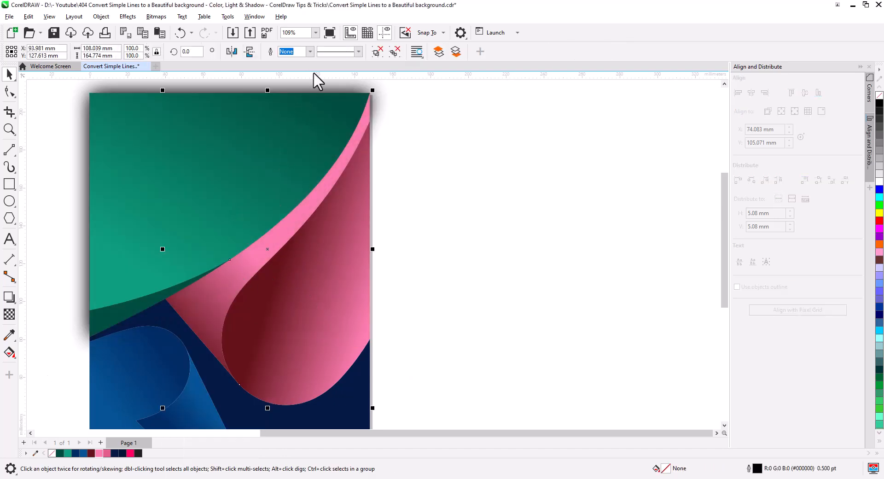
Ungroup the pink shapes and PowerClip one shadow copy inside the light pink shape bordering the green area.
{"action": "left_click", "coordinate": [444, 203]}
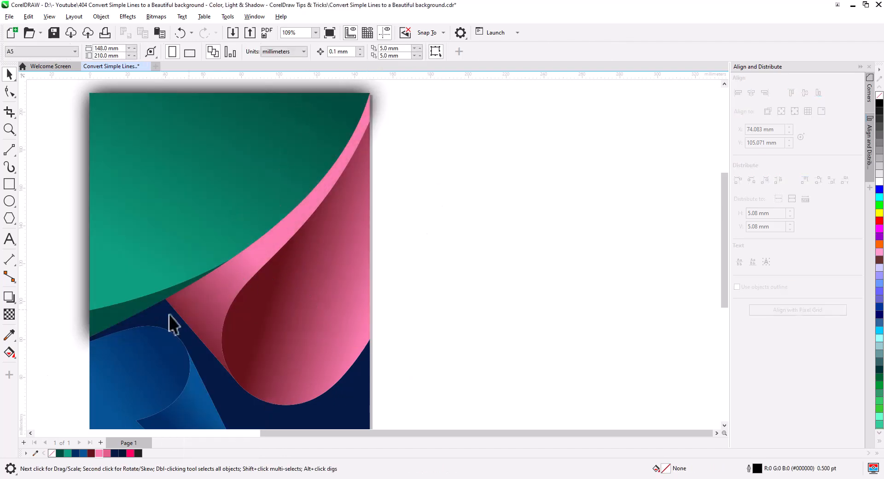
{"action": "left_click", "coordinate": [67, 282]}
{"action": "right_click", "coordinate": [69, 282]}
{"action": "left_click", "coordinate": [109, 269]}
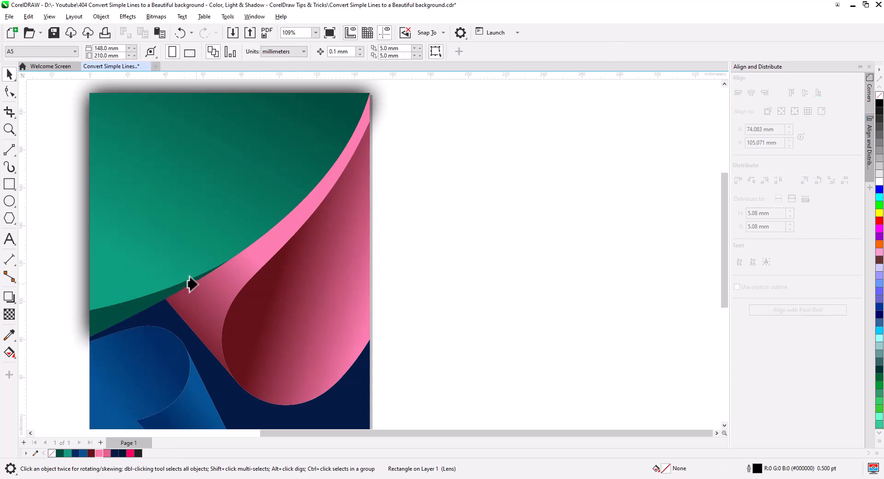
{"action": "left_click", "coordinate": [219, 282]}
{"action": "left_click", "coordinate": [424, 267]}
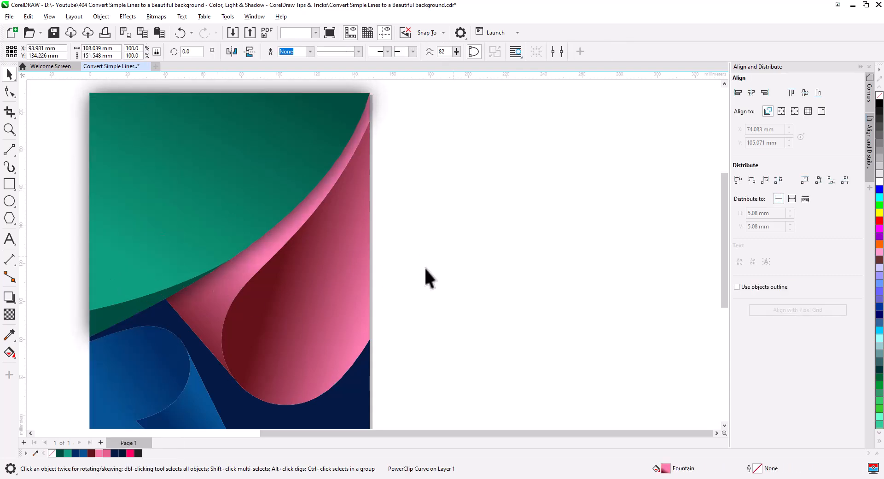
PowerClip the remaining green-group shadow inside the dark navy background shape.
{"action": "left_click", "coordinate": [74, 265]}
{"action": "right_click", "coordinate": [73, 264]}
{"action": "left_click", "coordinate": [101, 273]}
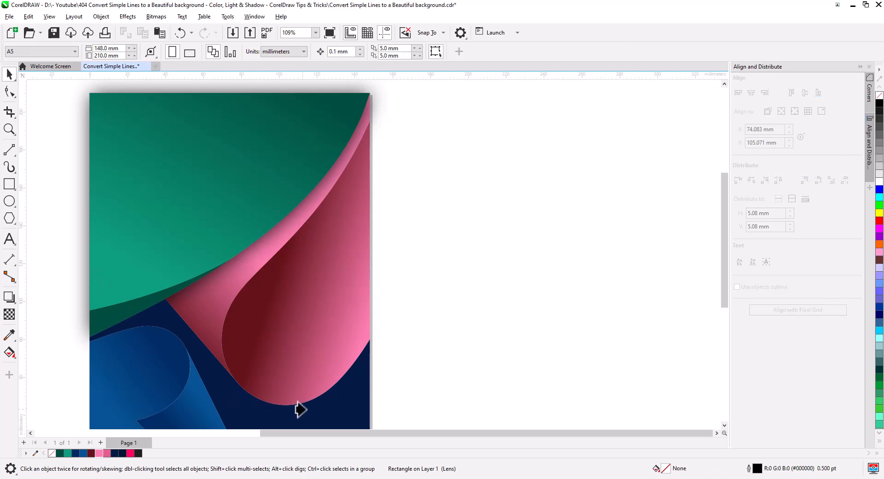
{"action": "left_click", "coordinate": [332, 415]}
{"action": "left_click", "coordinate": [444, 379]}
Add a black Multiply drop shadow to the blue group, offset about -2.2 mm and 3.6 mm, with opacity 46 and feather 15.
{"action": "left_click_drag", "start_coordinate": [443, 379], "coordinate": [453, 291]}
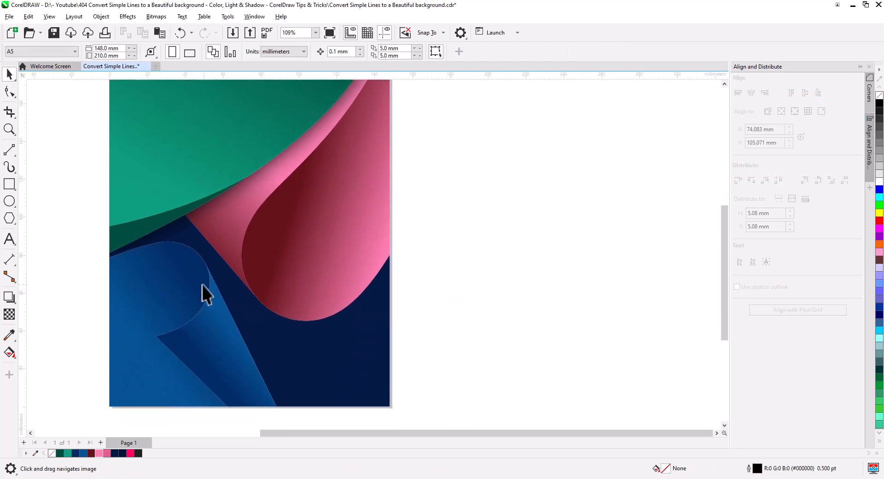
{"action": "left_click", "coordinate": [168, 299]}
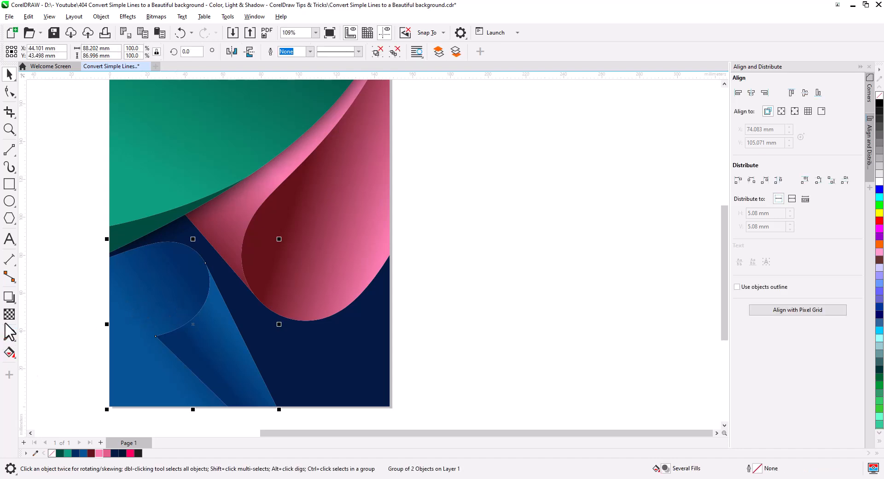
{"action": "left_click", "coordinate": [9, 297]}
{"action": "left_click_drag", "start_coordinate": [163, 325], "coordinate": [189, 235]}
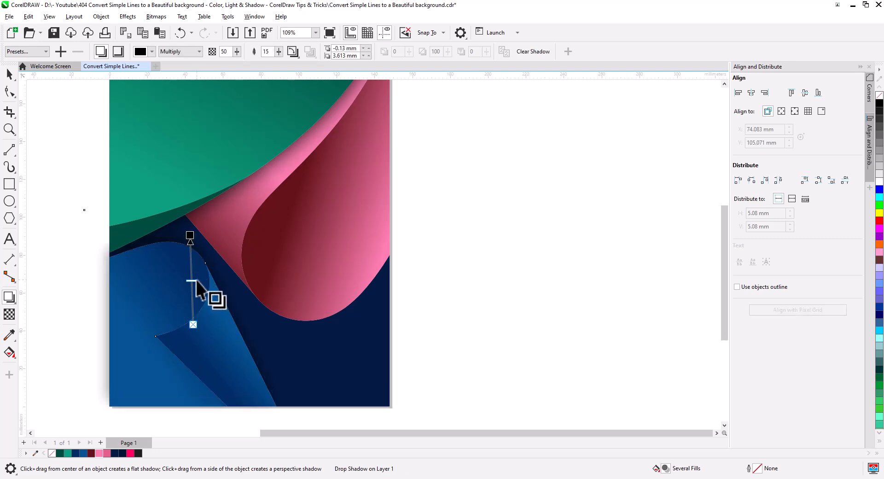
{"action": "left_click_drag", "start_coordinate": [195, 280], "coordinate": [154, 236]}
{"action": "left_click_drag", "start_coordinate": [145, 236], "coordinate": [138, 236]}
{"action": "left_click_drag", "start_coordinate": [160, 274], "coordinate": [168, 286]}
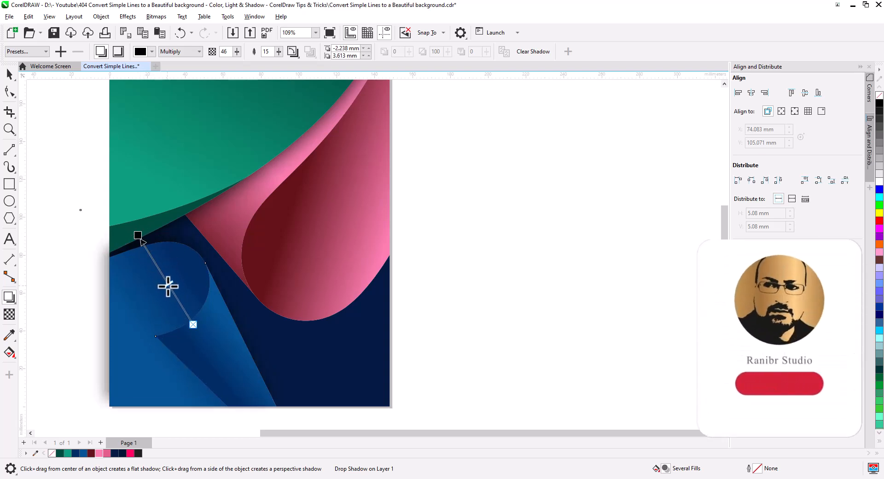
{"action": "left_click", "coordinate": [9, 75]}
Break the drop shadow apart from the blue group and PowerClip it inside the dark navy background shape.
{"action": "right_click", "coordinate": [98, 299]}
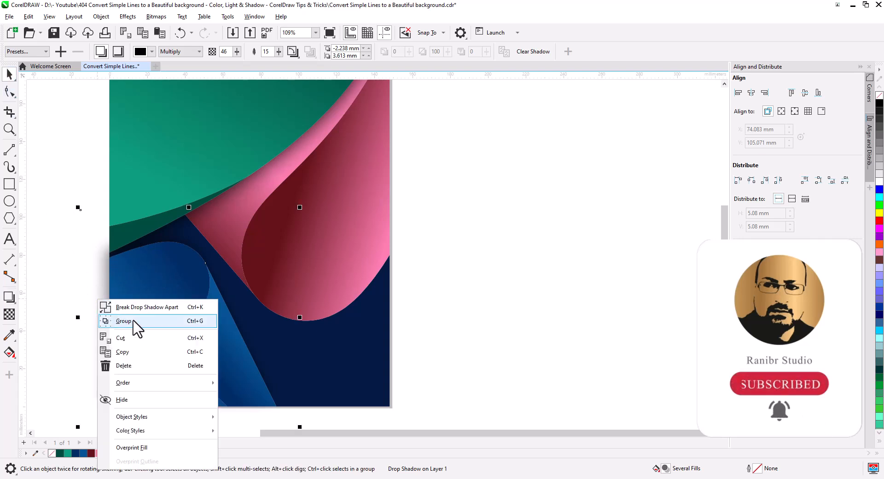
{"action": "left_click", "coordinate": [71, 309]}
{"action": "left_click", "coordinate": [91, 326]}
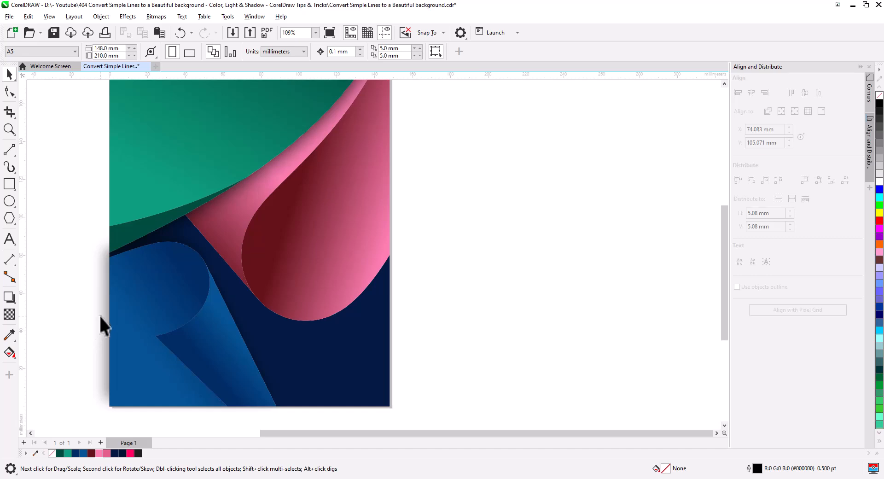
{"action": "left_click", "coordinate": [100, 316]}
{"action": "right_click", "coordinate": [100, 316]}
{"action": "left_click", "coordinate": [149, 271]}
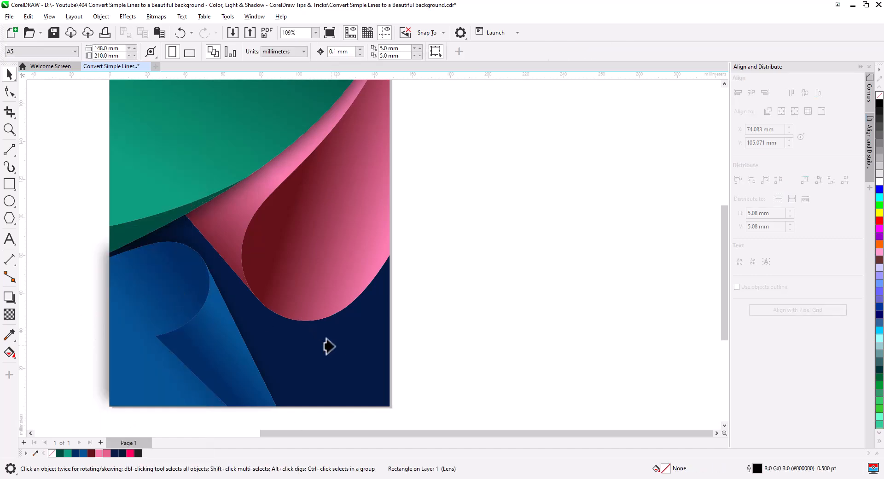
{"action": "left_click", "coordinate": [343, 350]}
{"action": "left_click", "coordinate": [459, 340]}
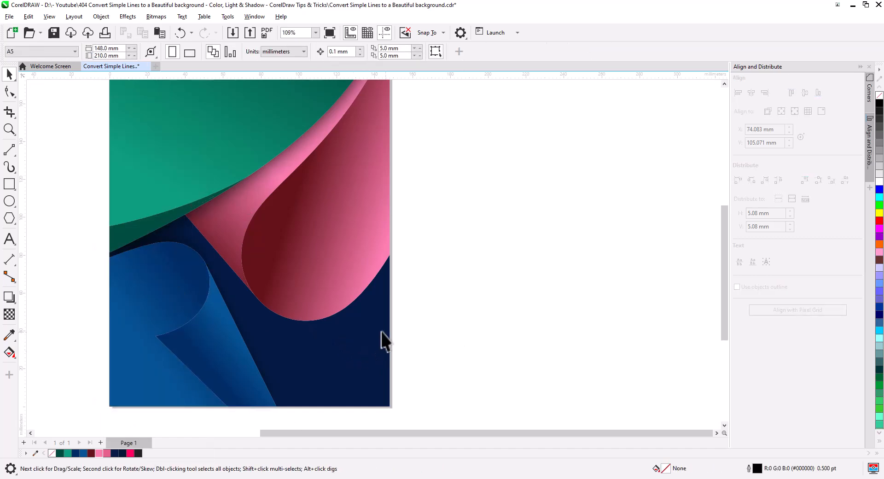
Ungroup the large green shape and the dark green sliver beneath it.
{"action": "left_click_drag", "start_coordinate": [262, 292], "coordinate": [330, 347]}
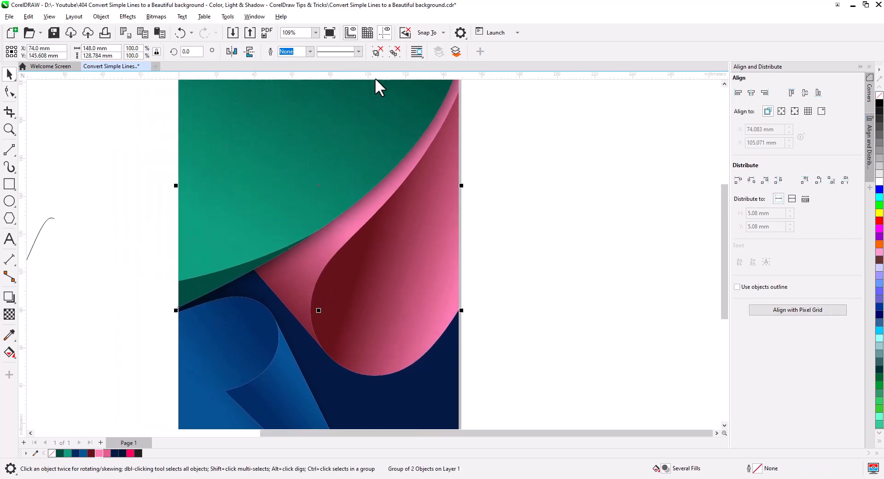
{"action": "left_click", "coordinate": [99, 255]}
{"action": "scroll", "coordinate": [198, 306], "scroll_direction": "up", "scroll_amount": 4}
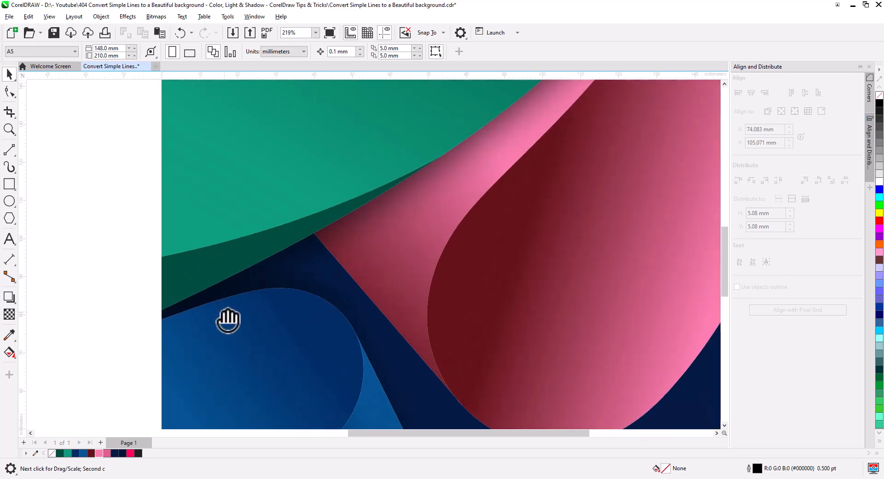
Apply a fountain fill across the dark green sliver, skewed to follow its lower edge, with dark green replacing white at the end node.
{"action": "left_click_drag", "start_coordinate": [228, 320], "coordinate": [187, 313]}
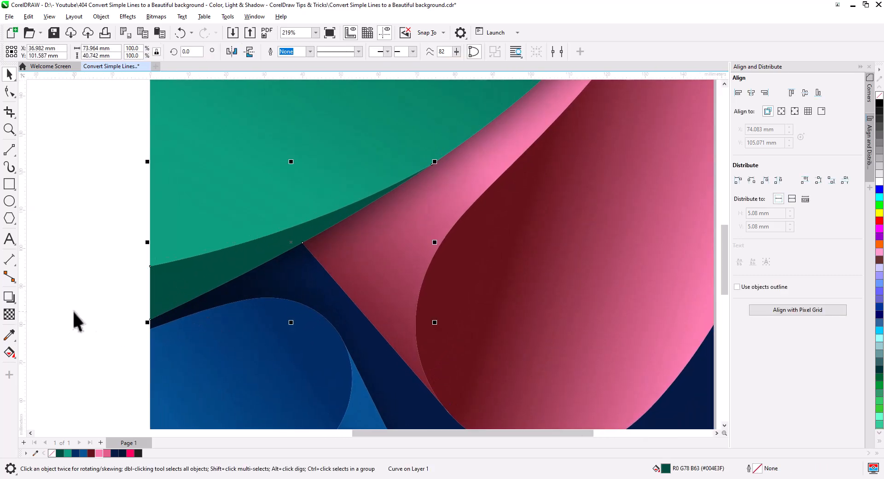
{"action": "left_click", "coordinate": [9, 352]}
{"action": "left_click_drag", "start_coordinate": [174, 311], "coordinate": [168, 268]}
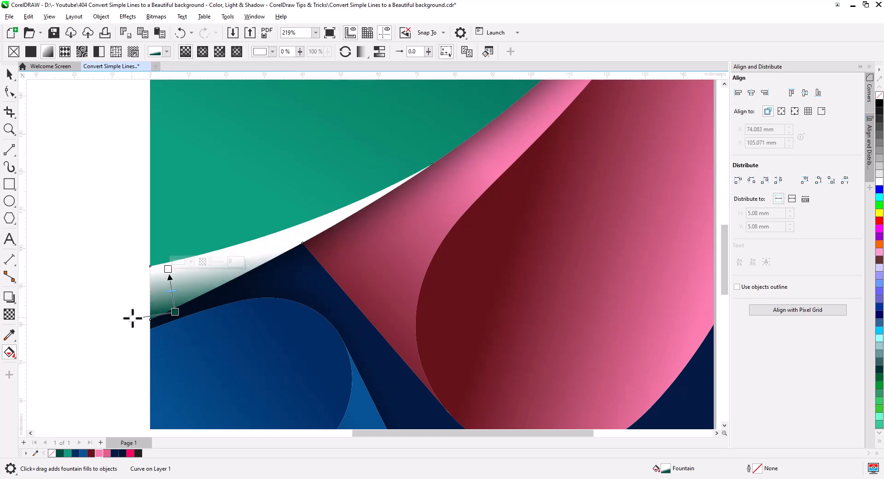
{"action": "left_click_drag", "start_coordinate": [132, 318], "coordinate": [135, 331]}
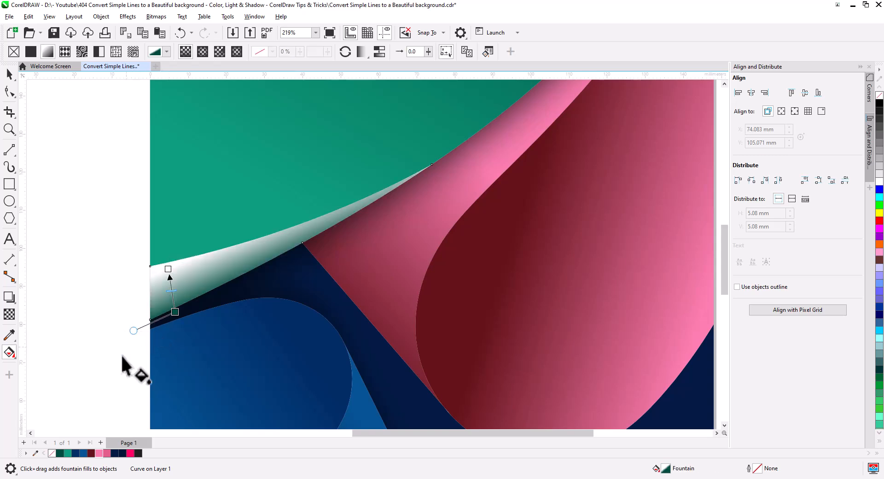
{"action": "left_click_drag", "start_coordinate": [60, 453], "coordinate": [176, 322]}
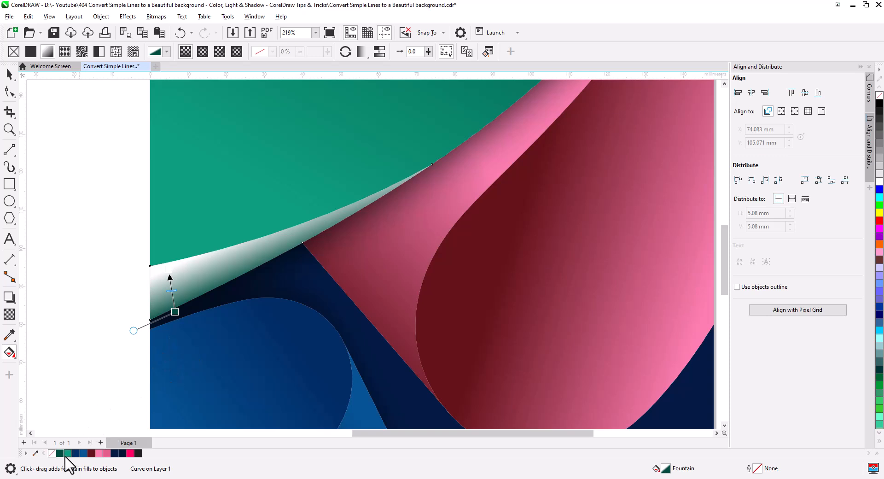
{"action": "left_click_drag", "start_coordinate": [162, 289], "coordinate": [175, 311]}
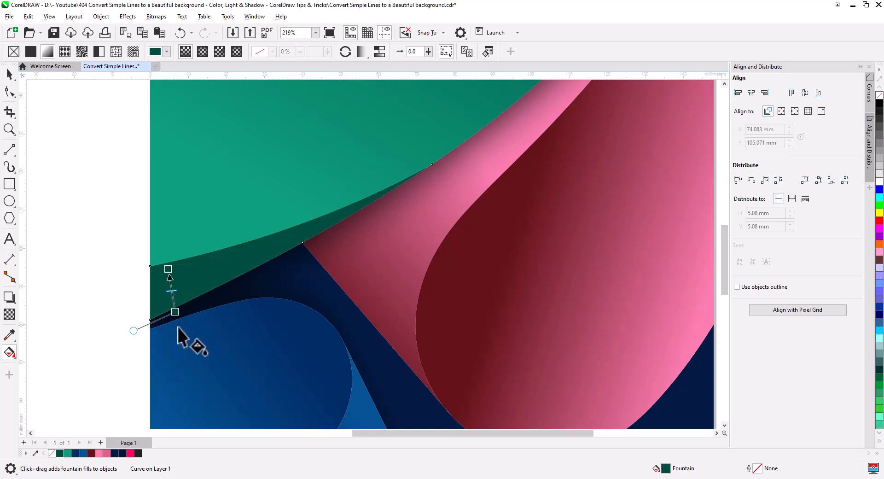
Darken the lower start node of the sliver's fountain fill to R 0, G 38, B 30 (#00261E).
{"action": "left_click", "coordinate": [175, 313]}
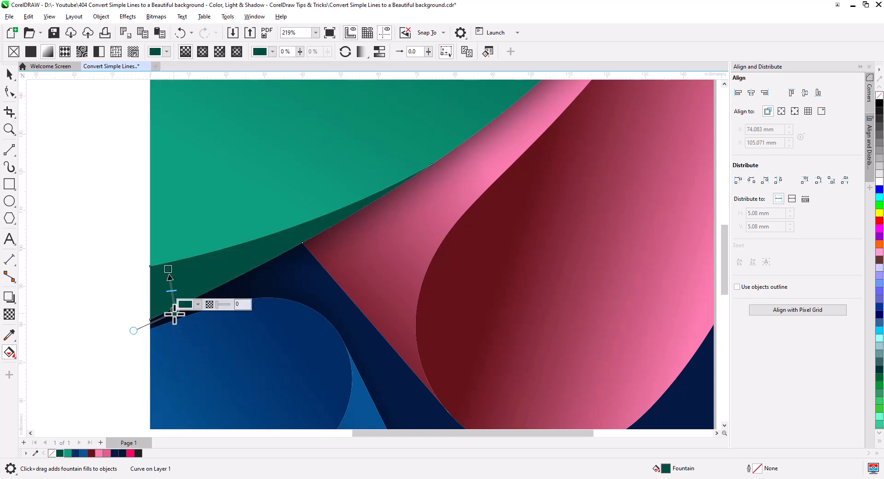
{"action": "left_click", "coordinate": [198, 304]}
{"action": "left_click", "coordinate": [187, 321]}
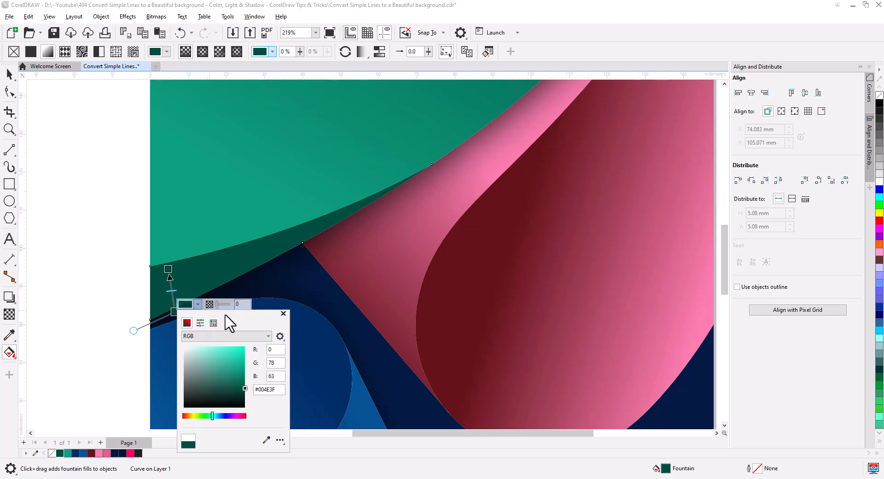
{"action": "left_click_drag", "start_coordinate": [228, 322], "coordinate": [435, 264]}
{"action": "left_click_drag", "start_coordinate": [452, 330], "coordinate": [453, 334]}
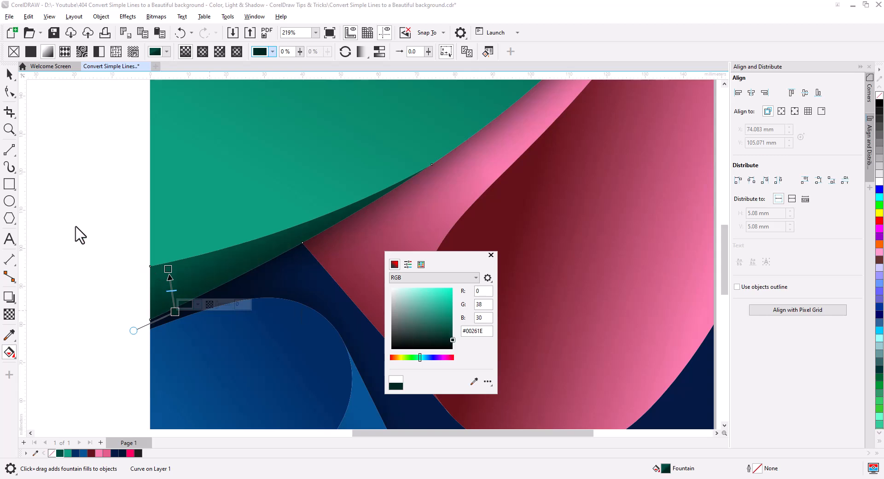
{"action": "left_click", "coordinate": [103, 234]}
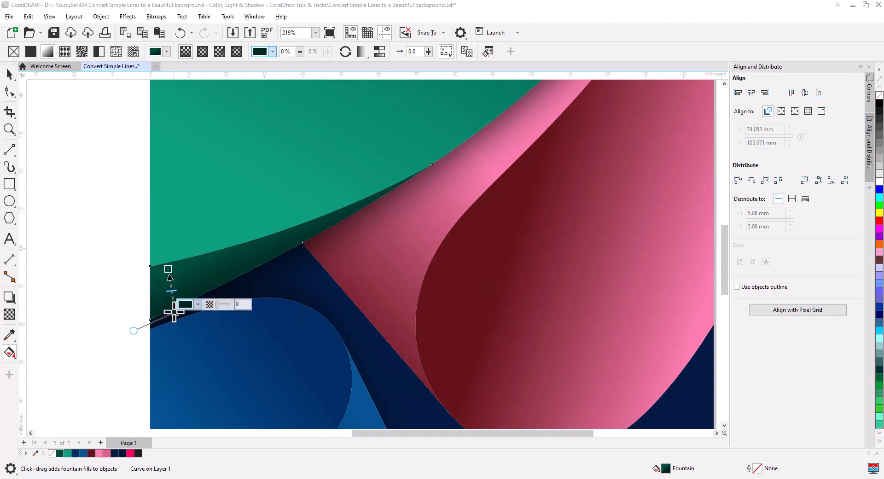
Fine-tune the end node and skew of the dark green sliver's fountain fill, and deselect the sliver.
{"action": "left_click_drag", "start_coordinate": [169, 270], "coordinate": [171, 278]}
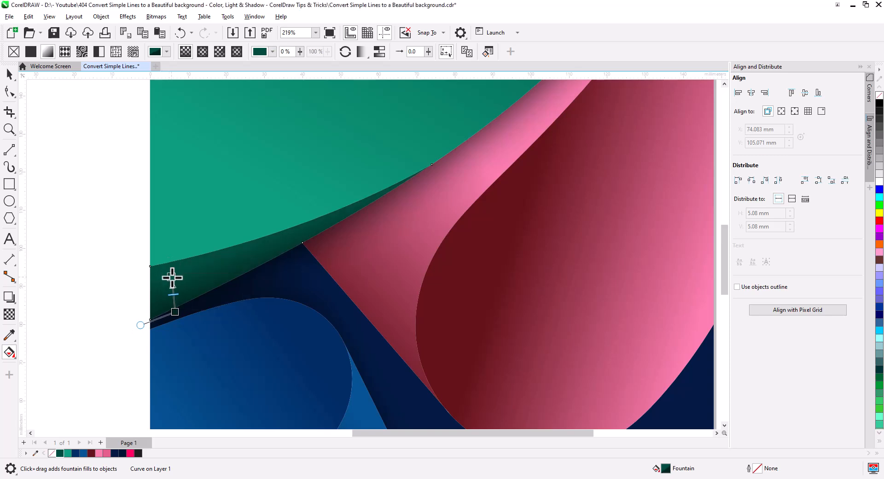
{"action": "left_click_drag", "start_coordinate": [142, 325], "coordinate": [143, 327]}
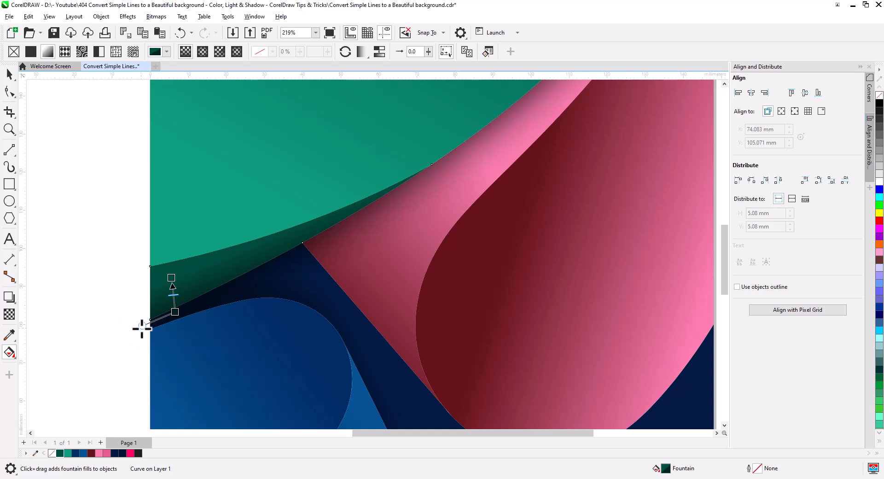
{"action": "scroll", "coordinate": [145, 328], "scroll_direction": "up", "scroll_amount": 2}
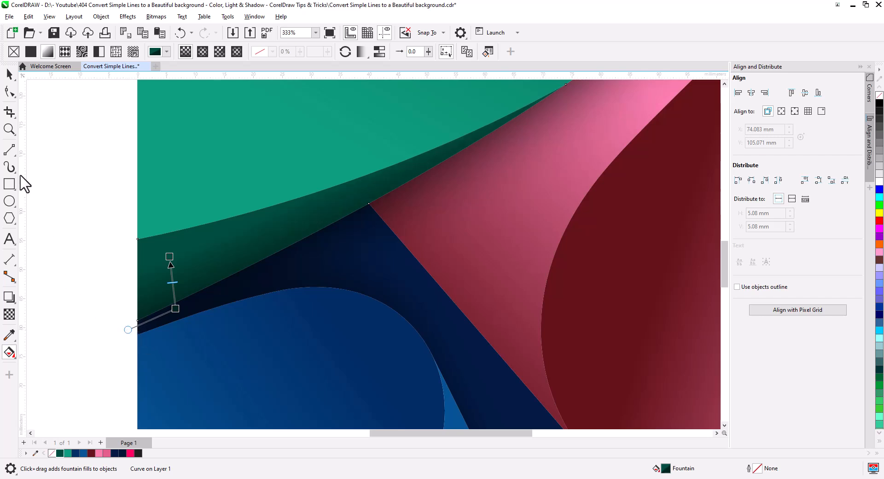
{"action": "left_click", "coordinate": [10, 75]}
{"action": "key", "text": "Escape"}
Draw a freehand curve about 42 by 45 mm across the lower dark red part of the pink fold, crossing its curled edge.
{"action": "scroll", "coordinate": [289, 272], "scroll_direction": "down", "scroll_amount": 3}
{"action": "scroll", "coordinate": [289, 262], "scroll_direction": "down", "scroll_amount": 6}
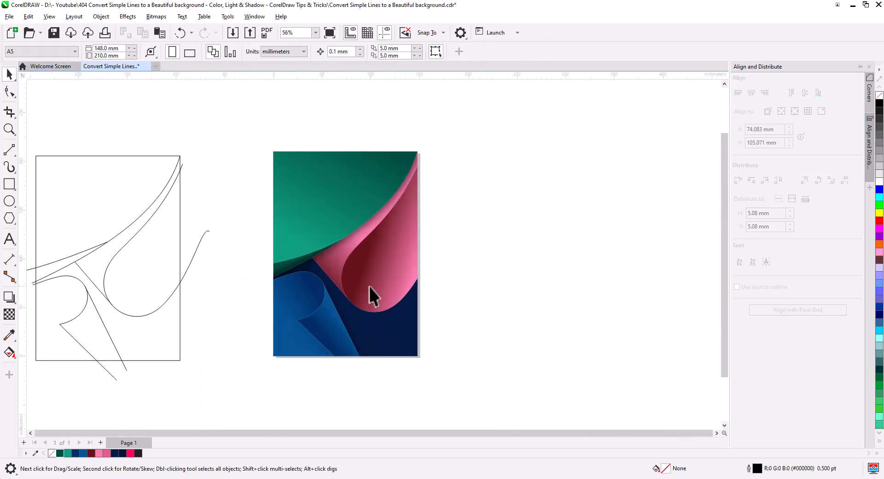
{"action": "scroll", "coordinate": [371, 302], "scroll_direction": "up", "scroll_amount": 5}
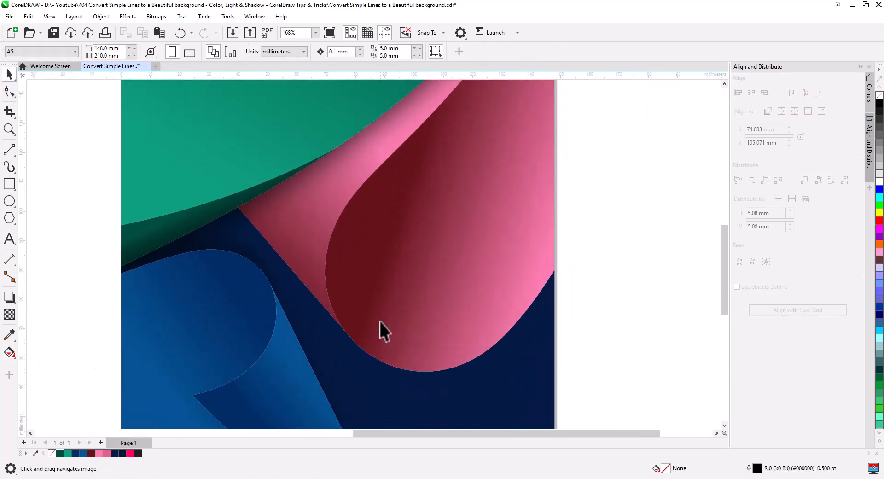
{"action": "left_click_drag", "start_coordinate": [381, 322], "coordinate": [305, 299]}
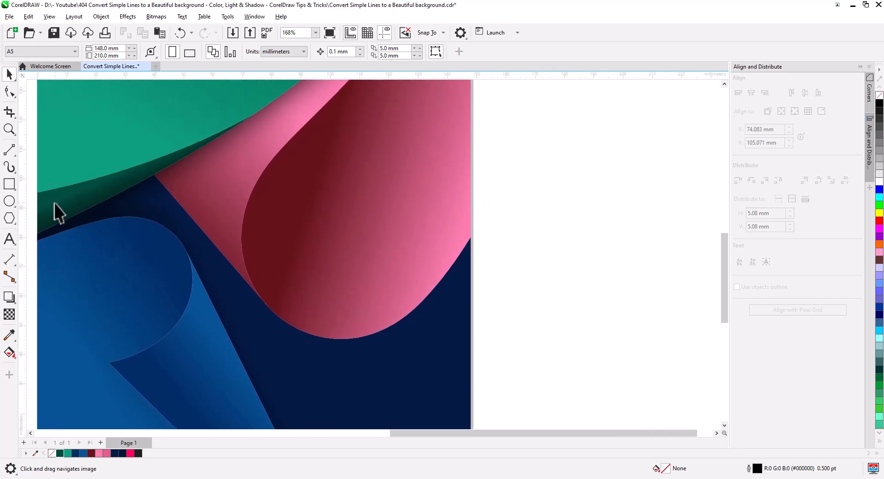
{"action": "left_click", "coordinate": [13, 152]}
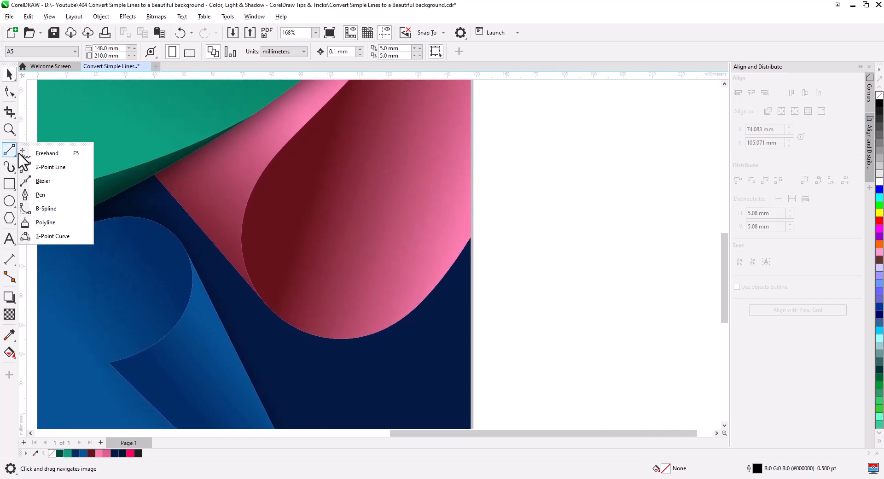
{"action": "left_click", "coordinate": [49, 152]}
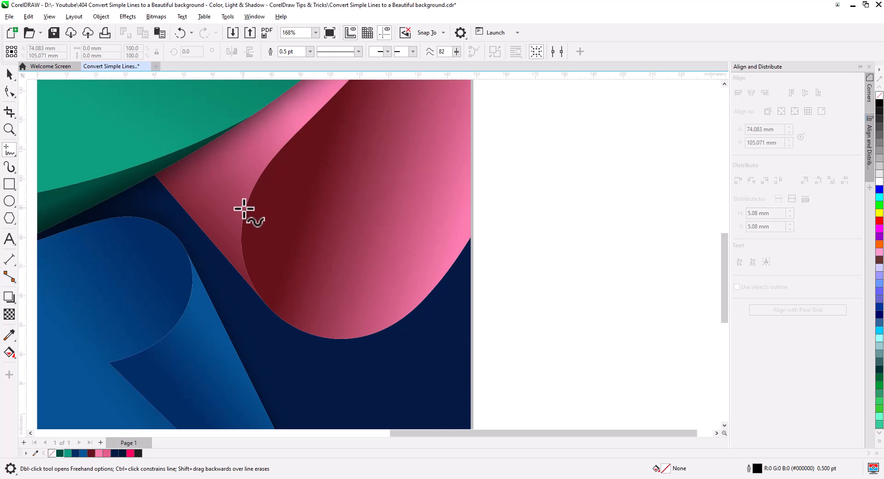
{"action": "mouse_move", "coordinate": [244, 209]}
{"action": "left_mouse_down"}
{"action": "mouse_move", "coordinate": [280, 214]}
{"action": "mouse_move", "coordinate": [366, 197]}
{"action": "mouse_move", "coordinate": [314, 309]}
{"action": "mouse_move", "coordinate": [276, 326]}
{"action": "left_mouse_up"}
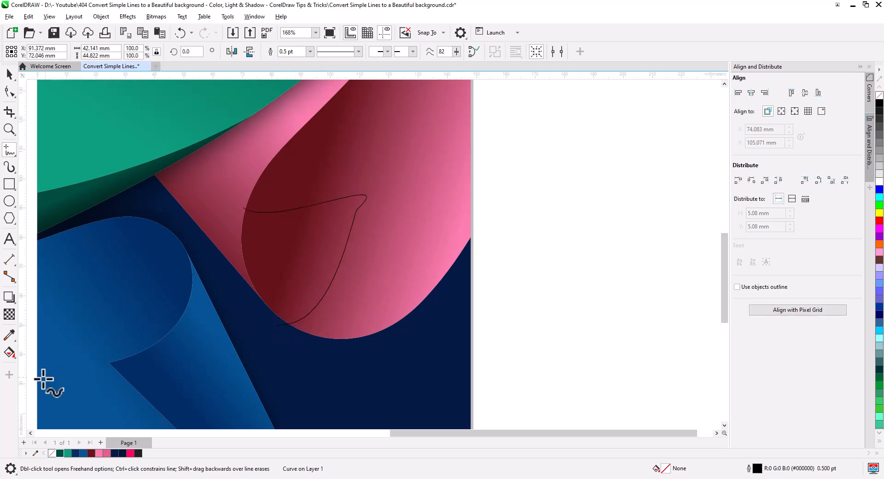
Smart-fill the area enclosed by the freehand curve and the fold's edge, and color it dark red R99 G18 B25 (#631219) with no outline.
{"action": "left_click", "coordinate": [10, 353]}
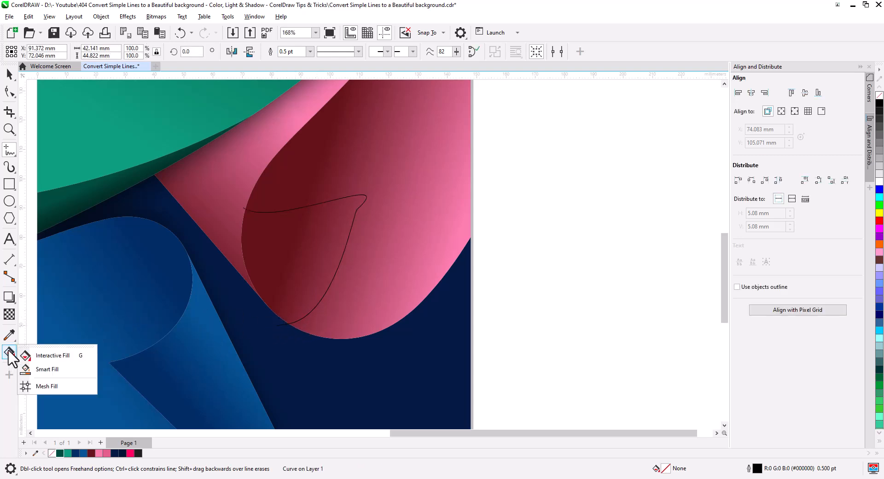
{"action": "left_click", "coordinate": [43, 369]}
{"action": "left_click", "coordinate": [291, 261]}
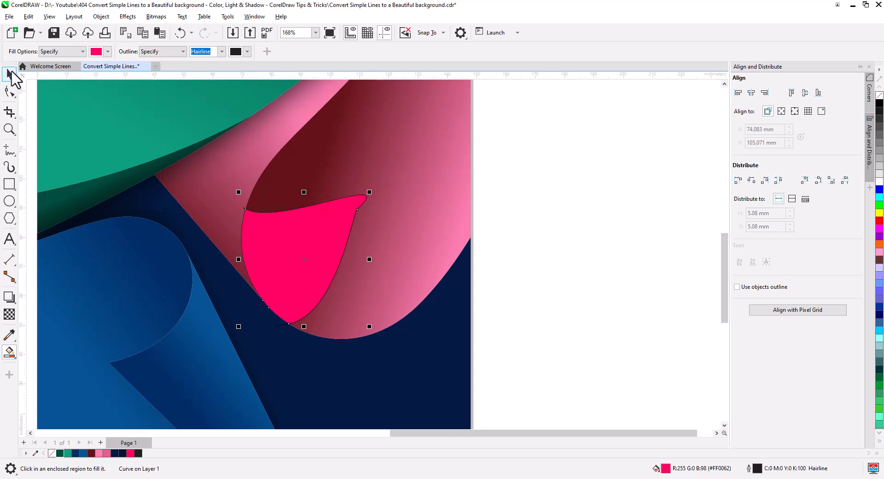
{"action": "left_click", "coordinate": [10, 74]}
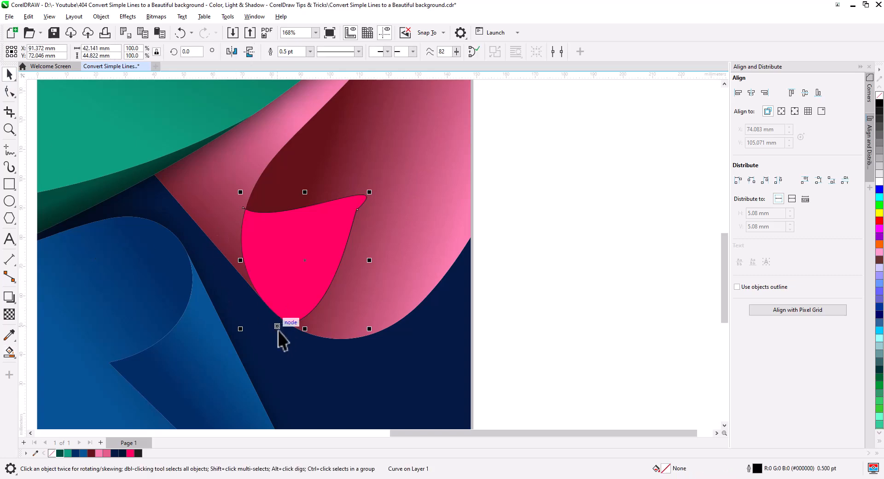
{"action": "left_click", "coordinate": [91, 453]}
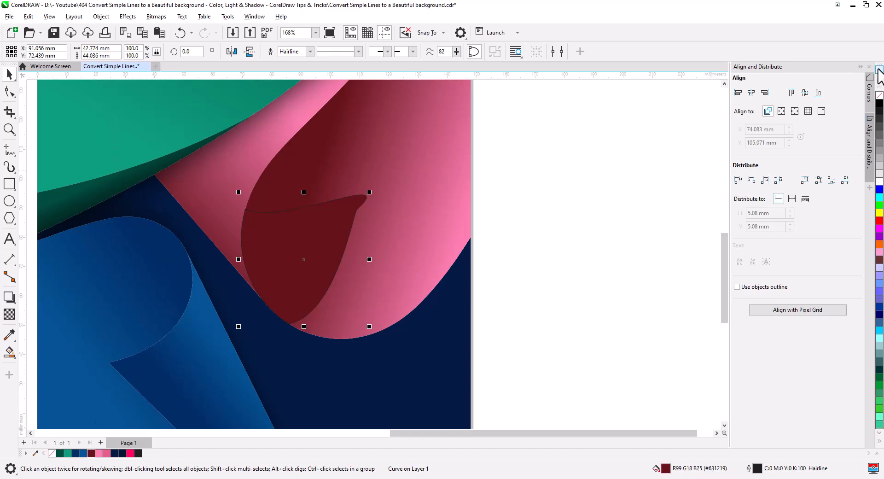
{"action": "right_click", "coordinate": [880, 95]}
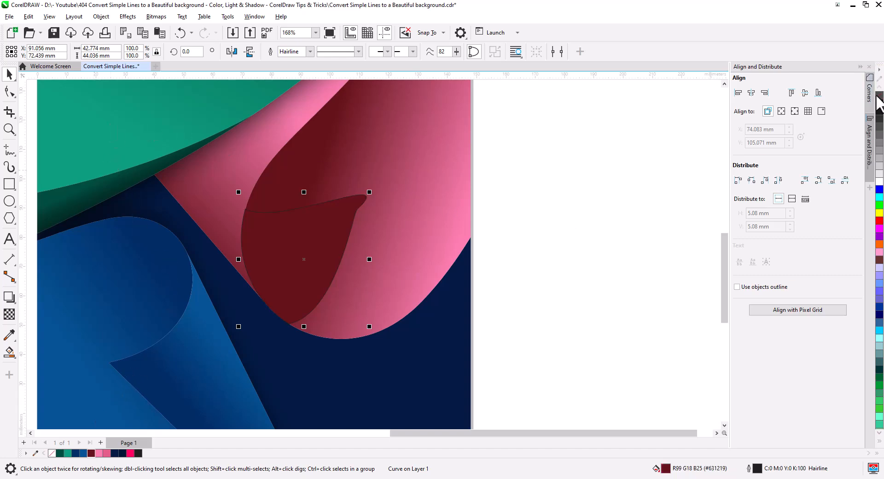
Apply a Gaussian Blur with a radius of 50.7 pixels to the dark red shape.
{"action": "left_click", "coordinate": [128, 16]}
{"action": "mouse_move", "coordinate": [151, 96]}
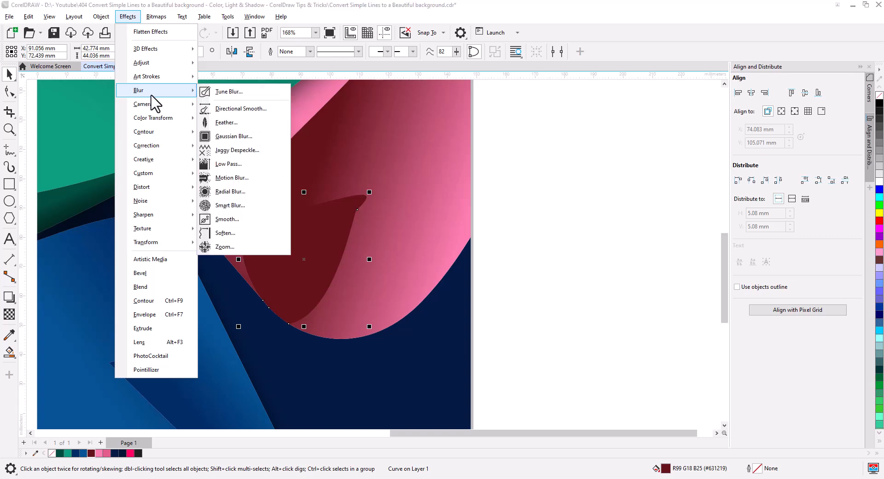
{"action": "left_click", "coordinate": [234, 136]}
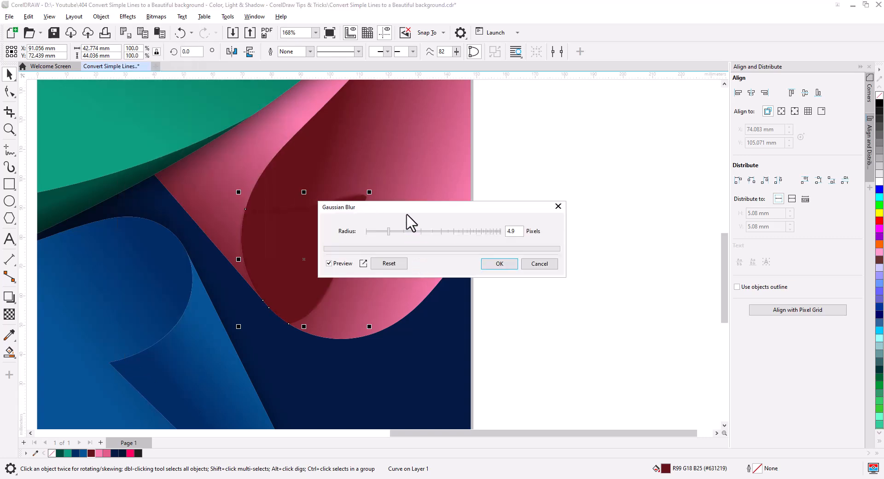
{"action": "left_click_drag", "start_coordinate": [406, 214], "coordinate": [573, 233]}
{"action": "left_click", "coordinate": [528, 233]}
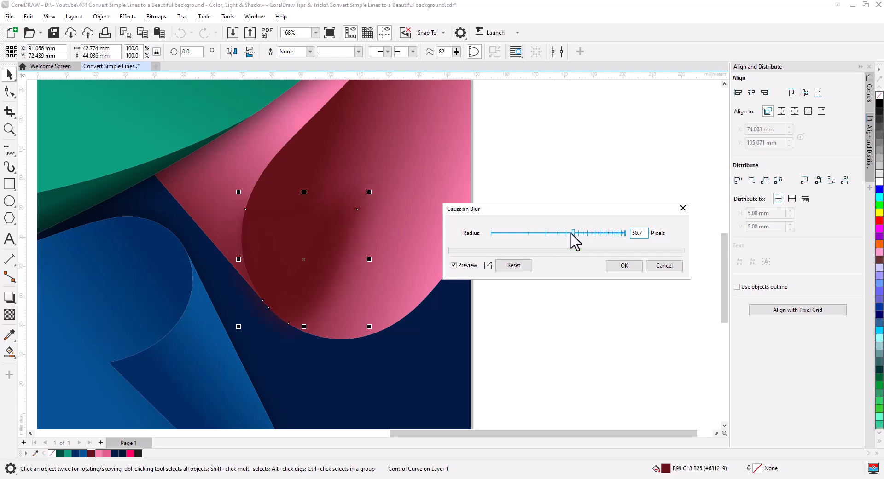
{"action": "left_click", "coordinate": [621, 266]}
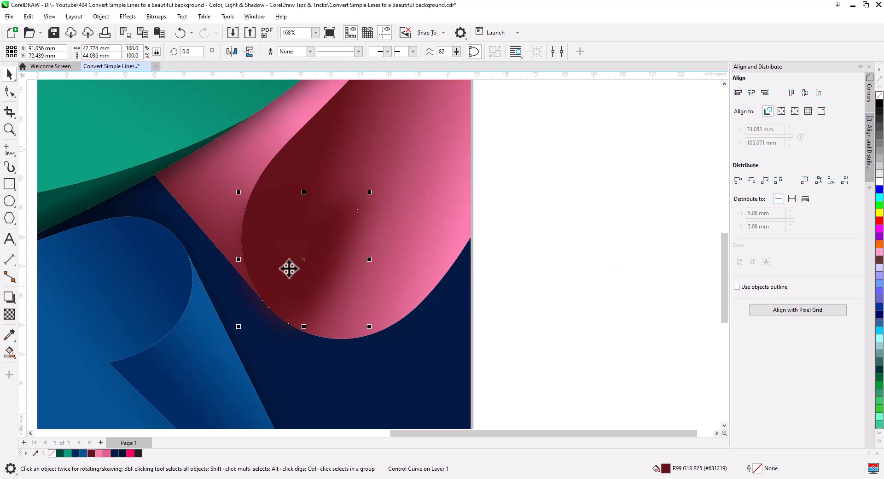
Enlarge the blurred dark red shape to 126% and reposition it over the fold's lower curled edge.
{"action": "left_click_drag", "start_coordinate": [306, 264], "coordinate": [302, 267]}
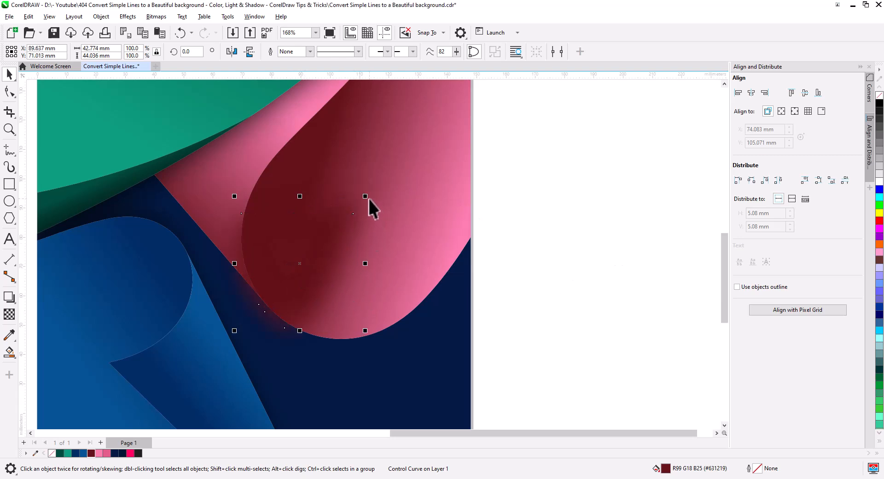
{"action": "left_click_drag", "start_coordinate": [369, 199], "coordinate": [399, 162]}
{"action": "key", "text": "ctrl+z"}
{"action": "left_click", "coordinate": [287, 277]}
{"action": "left_click_drag", "start_coordinate": [339, 235], "coordinate": [331, 250]}
PowerClip the blurred dark red shape inside the large pink fold shape.
{"action": "right_click", "coordinate": [330, 250]}
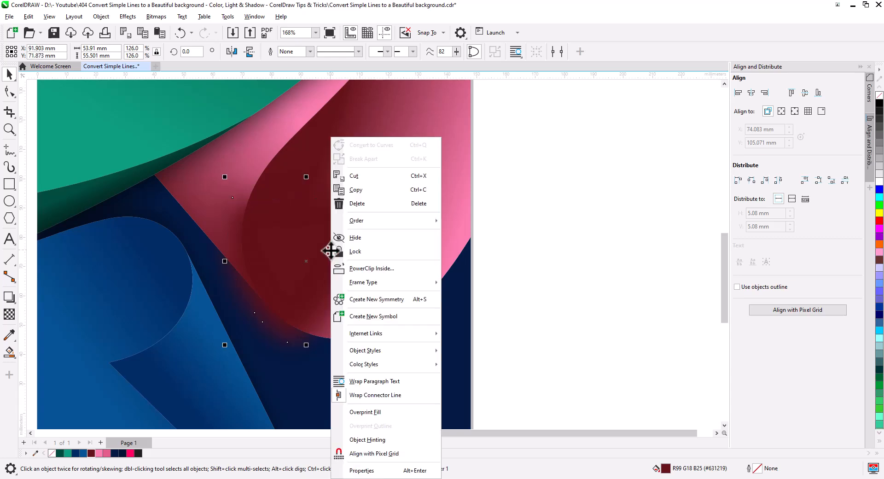
{"action": "left_click", "coordinate": [371, 270]}
{"action": "left_click", "coordinate": [422, 209]}
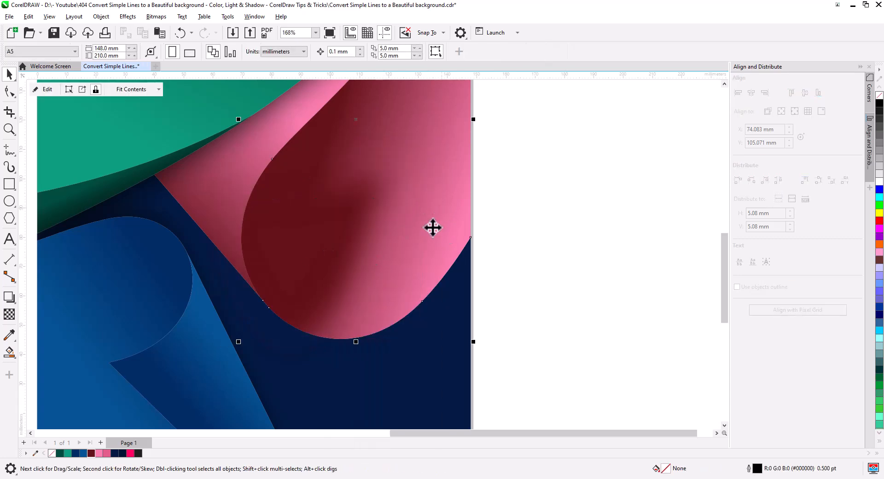
Adjust the start node and skew of the large pink fold's fountain fill so the dark red follows its upper curled edge.
{"action": "scroll", "coordinate": [357, 253], "scroll_direction": "down", "scroll_amount": 2}
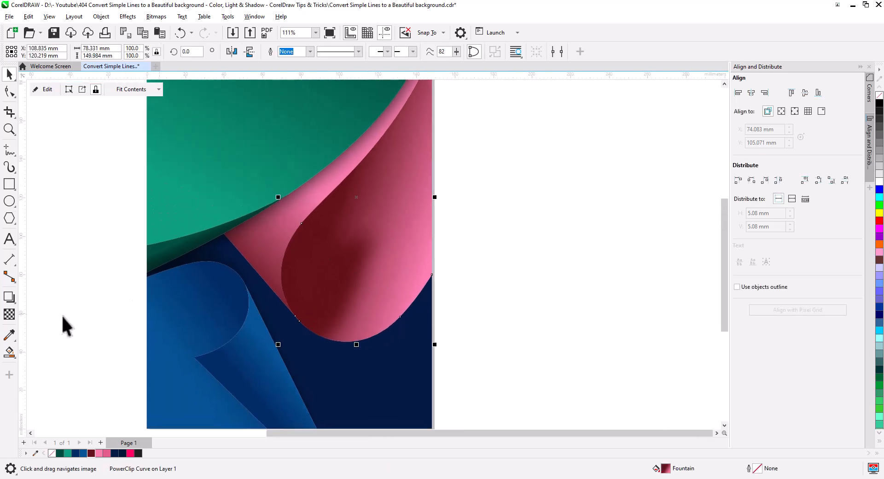
{"action": "left_click", "coordinate": [9, 353]}
{"action": "left_click", "coordinate": [41, 354]}
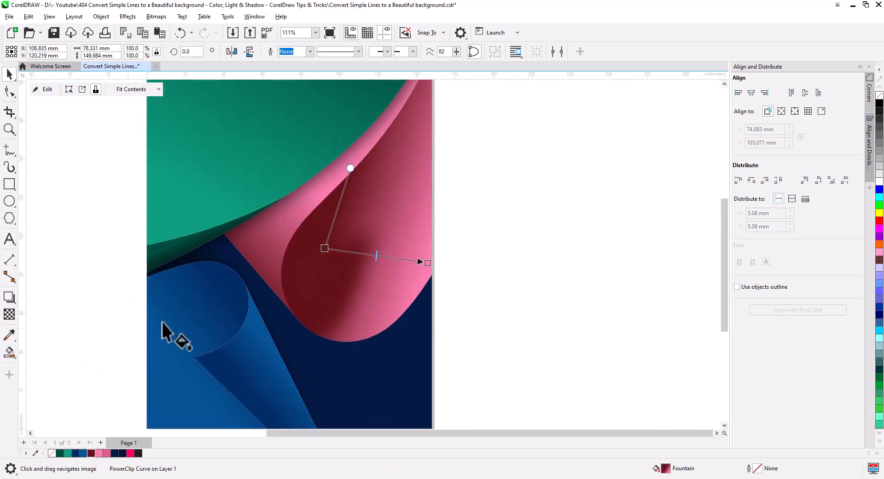
{"action": "left_click_drag", "start_coordinate": [323, 249], "coordinate": [311, 226]}
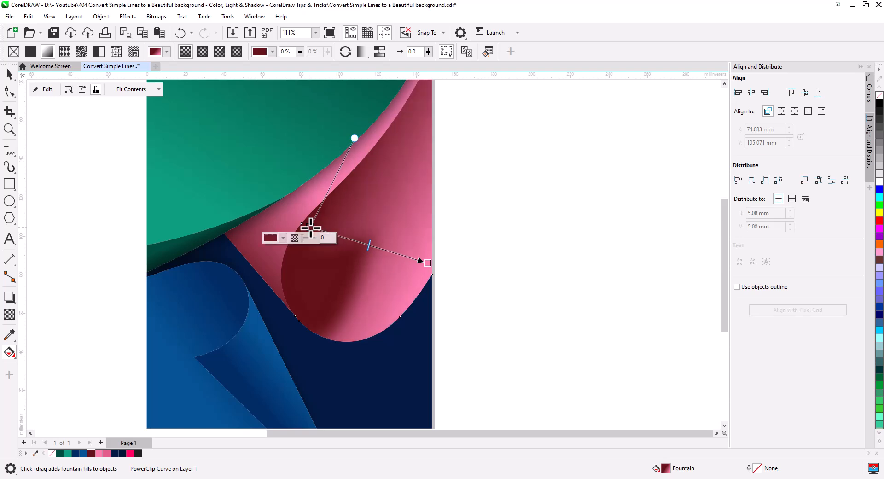
{"action": "left_click_drag", "start_coordinate": [354, 138], "coordinate": [370, 146]}
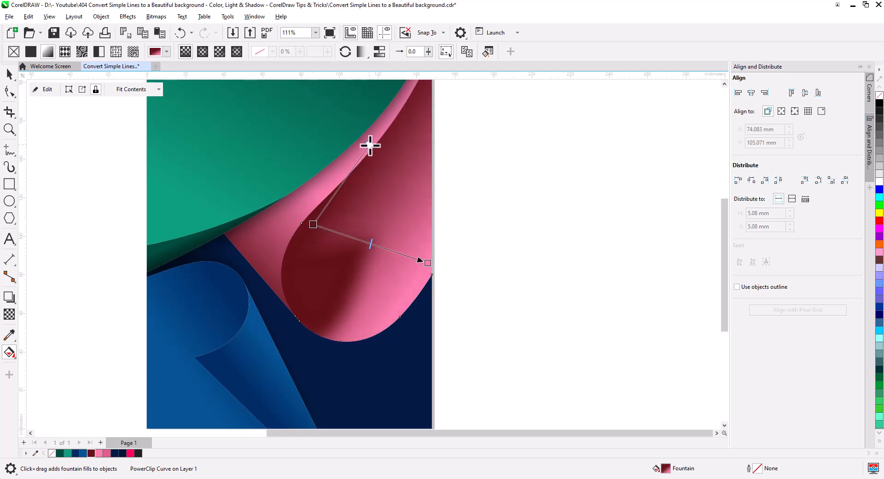
{"action": "left_click", "coordinate": [310, 227]}
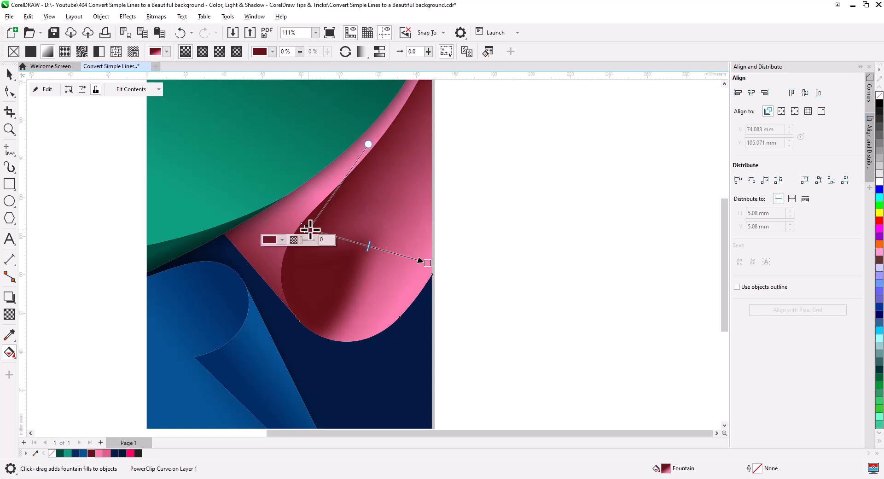
{"action": "left_click_drag", "start_coordinate": [311, 228], "coordinate": [321, 235]}
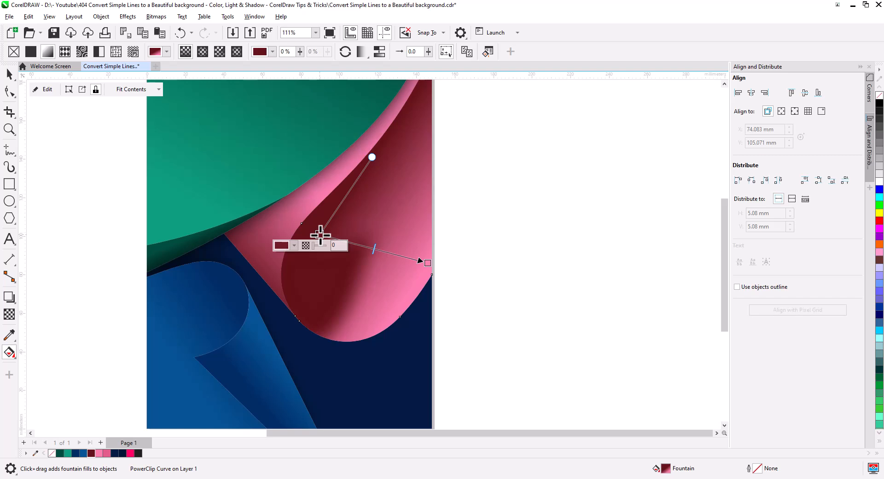
{"action": "left_click", "coordinate": [9, 73]}
{"action": "key", "text": "Escape"}
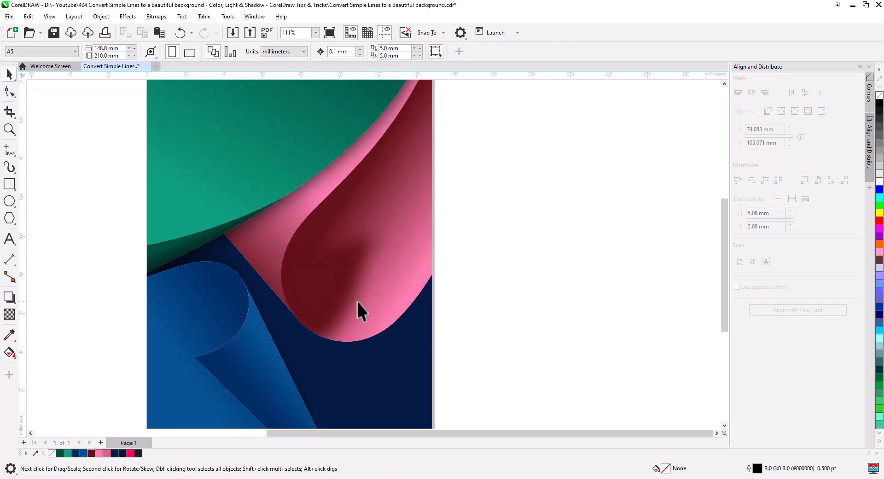
Open the pink fold's PowerClip contents and reshape the blurred dark red shape by moving its nodes and curve handles to lower its top edge.
{"action": "left_click", "coordinate": [357, 302]}
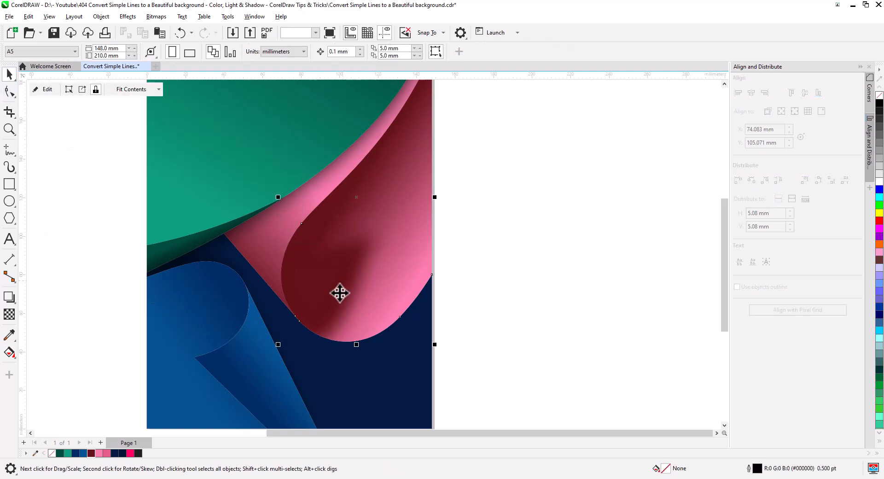
{"action": "left_click", "coordinate": [48, 90]}
{"action": "left_click", "coordinate": [286, 298]}
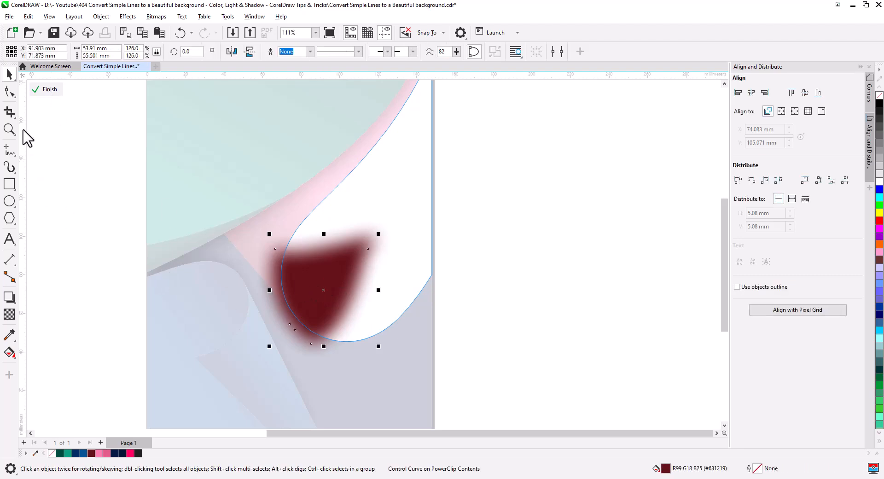
{"action": "left_click", "coordinate": [9, 92]}
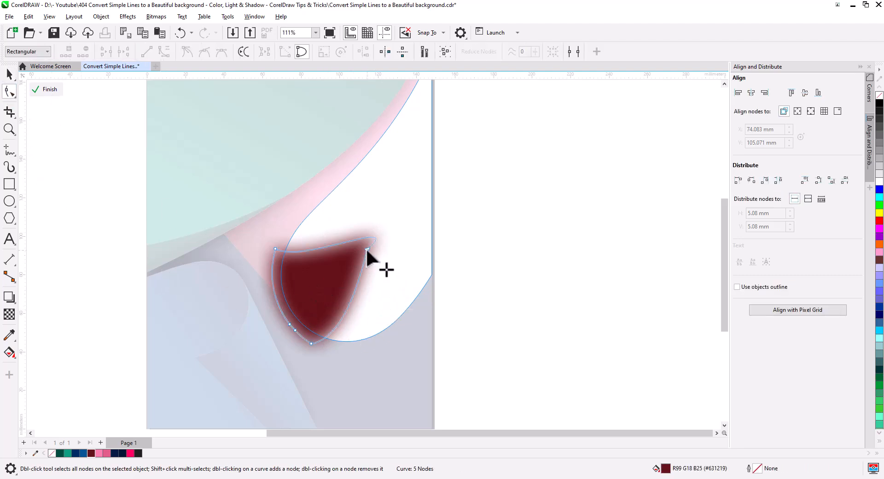
{"action": "left_click_drag", "start_coordinate": [366, 250], "coordinate": [372, 208]}
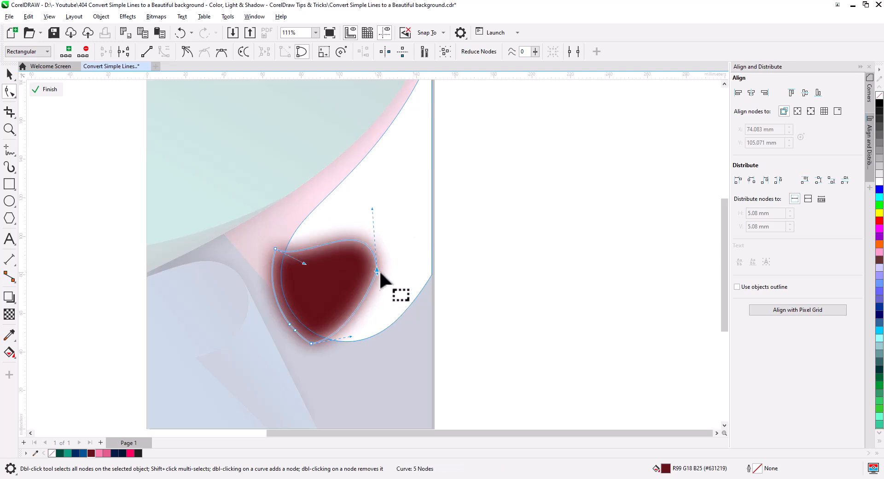
{"action": "left_click_drag", "start_coordinate": [377, 275], "coordinate": [380, 281]}
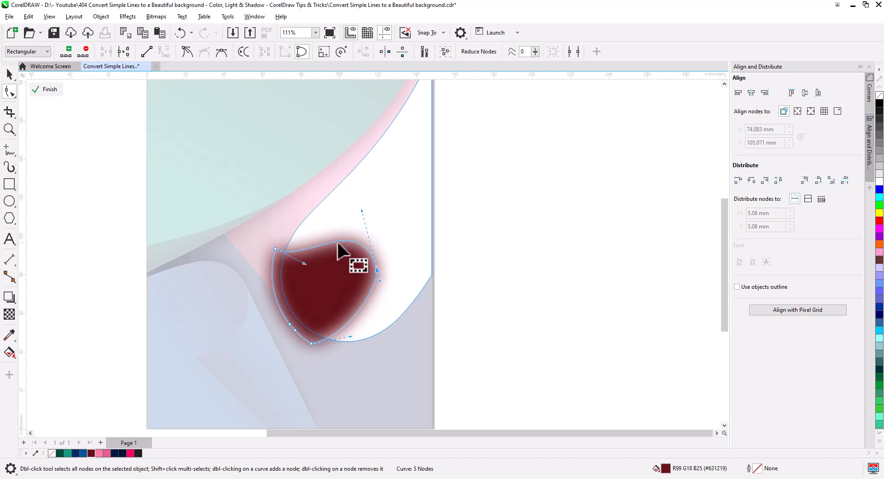
{"action": "left_click_drag", "start_coordinate": [361, 211], "coordinate": [363, 230]}
{"action": "left_click_drag", "start_coordinate": [303, 263], "coordinate": [300, 290]}
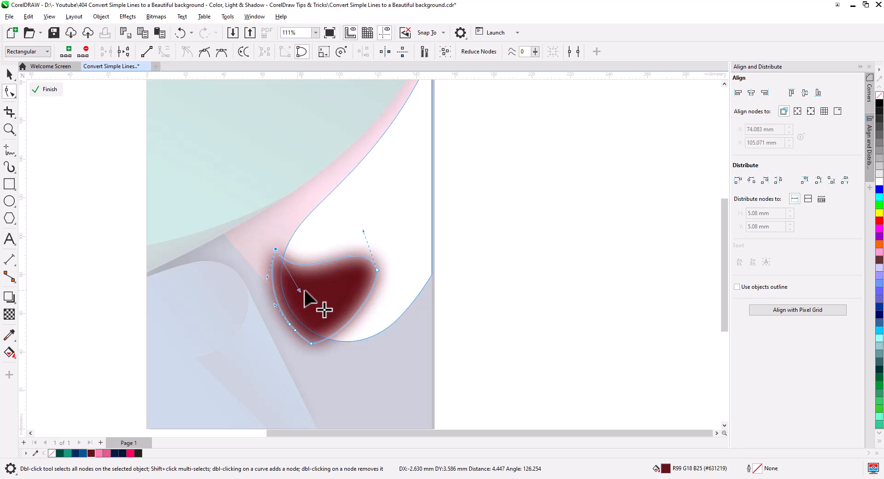
Apply a Gaussian Blur with a radius of 127.6 pixels to the dark red shape inside the PowerClip.
{"action": "left_click", "coordinate": [8, 75]}
{"action": "left_click", "coordinate": [127, 16]}
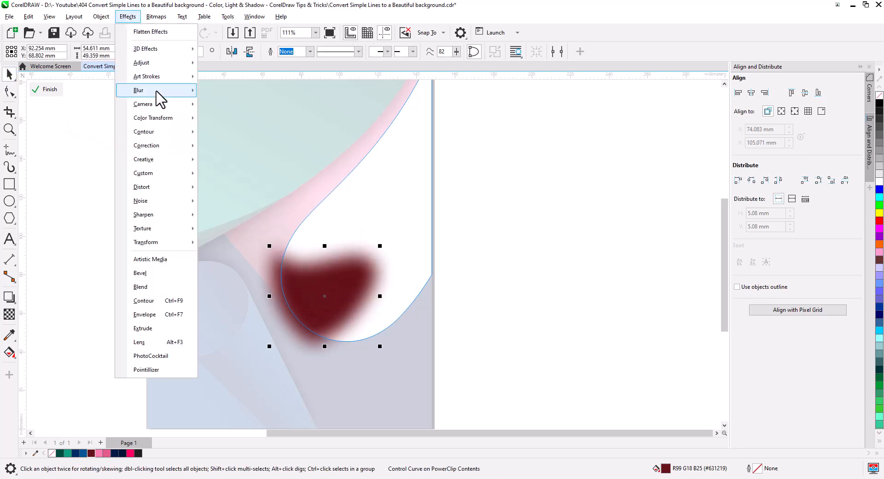
{"action": "mouse_move", "coordinate": [159, 93]}
{"action": "left_click", "coordinate": [246, 137]}
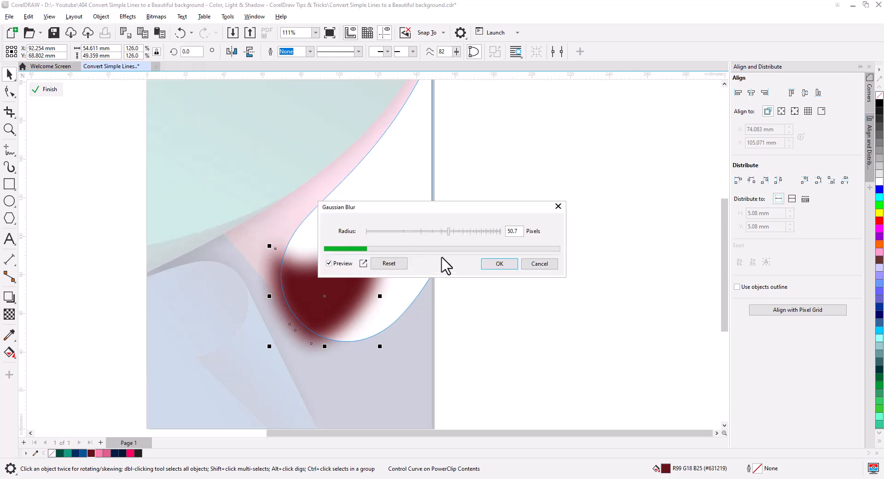
{"action": "left_click", "coordinate": [468, 231]}
{"action": "left_click_drag", "start_coordinate": [456, 203], "coordinate": [590, 152]}
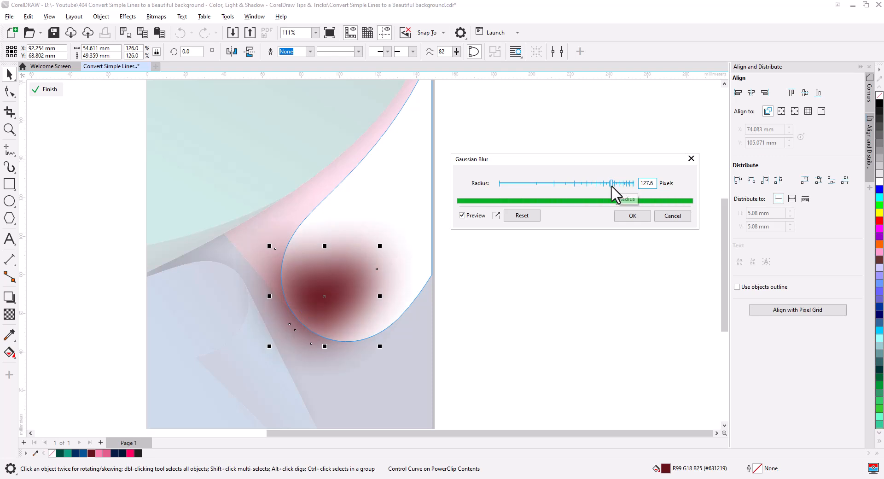
{"action": "left_click", "coordinate": [630, 217]}
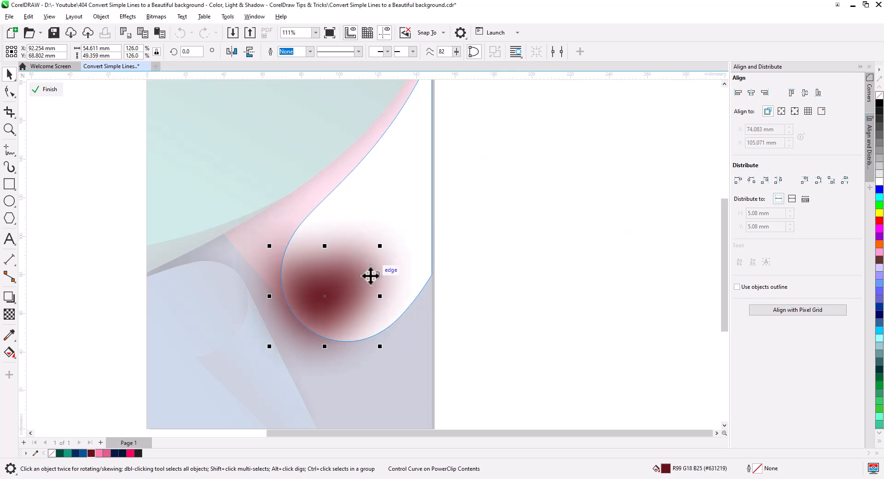
Move the blurred dark red shape slightly down and outward over the fold's curled edge, and finish editing the PowerClip.
{"action": "left_click_drag", "start_coordinate": [332, 292], "coordinate": [325, 299]}
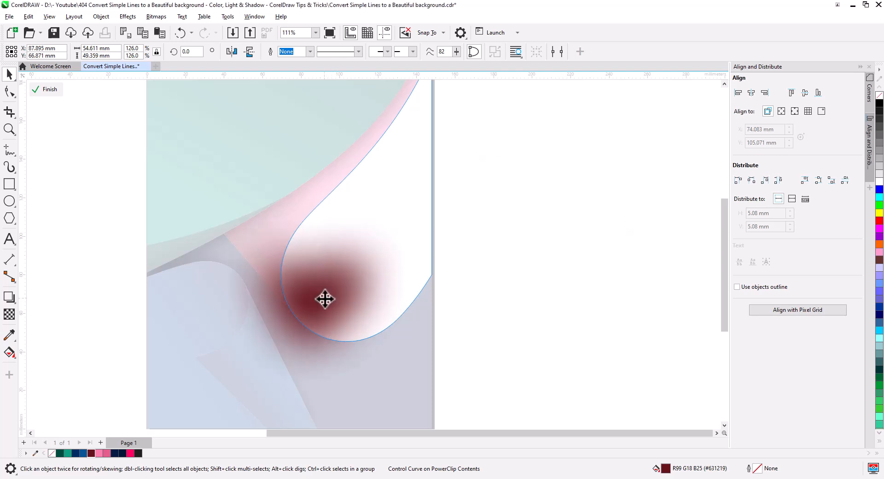
{"action": "left_click", "coordinate": [325, 299]}
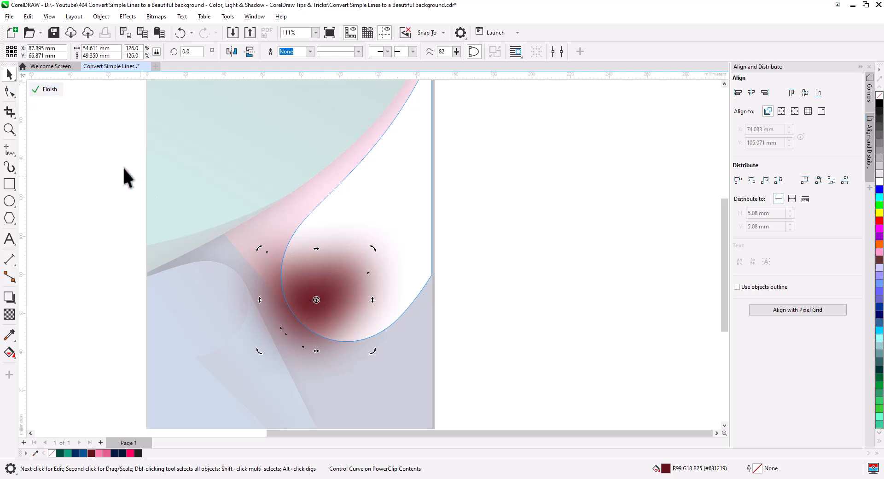
{"action": "left_click", "coordinate": [46, 90]}
{"action": "key", "text": "Escape"}
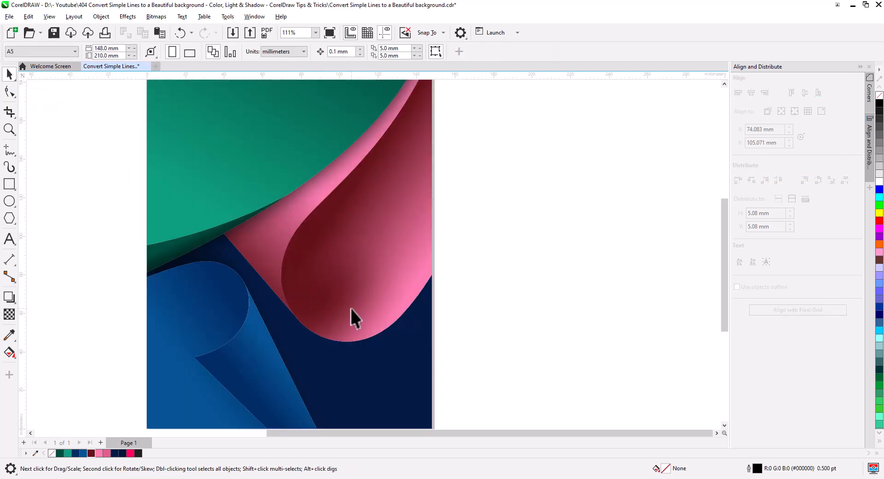
Add bold Arial texts "DAY 18", "July" and "06" to the page in white, and place "DAY 18" in its upper-left corner.
{"action": "scroll", "coordinate": [360, 329], "scroll_direction": "down", "scroll_amount": 1}
{"action": "left_click_drag", "start_coordinate": [361, 326], "coordinate": [410, 332]}
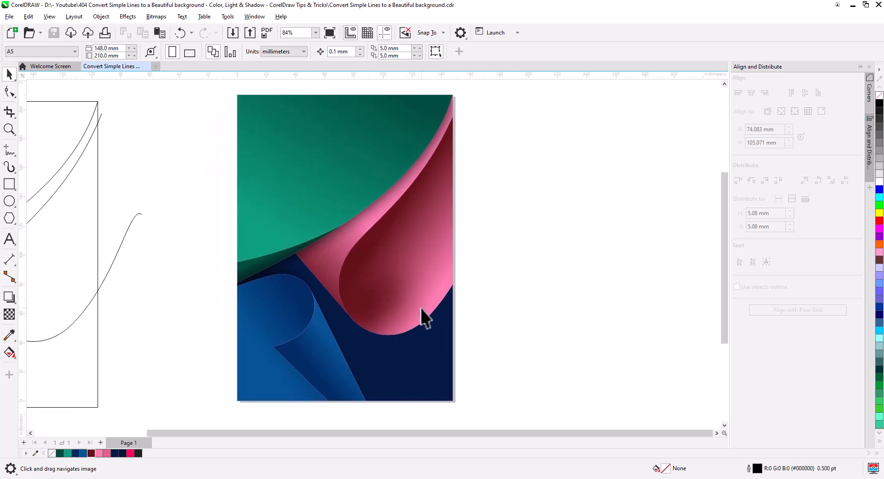
{"action": "type", "text": "DAY 18  July 06"}
{"action": "left_click_drag", "start_coordinate": [158, 107], "coordinate": [237, 189]}
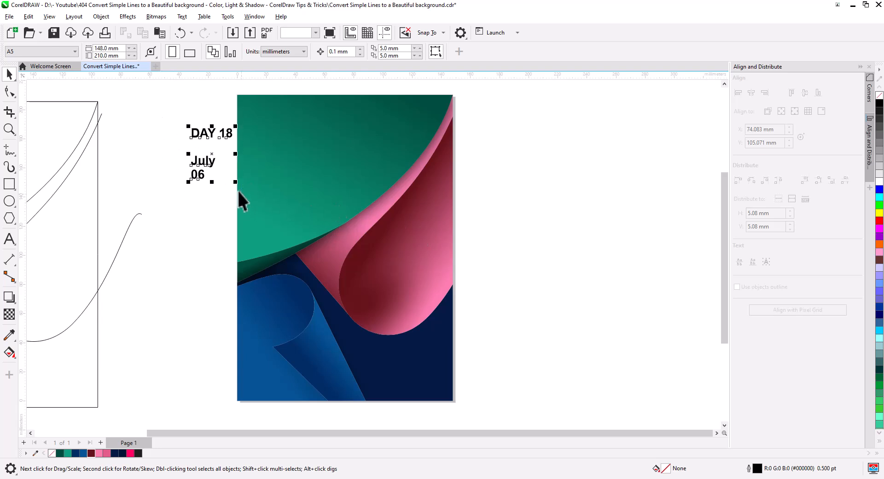
{"action": "left_click_drag", "start_coordinate": [203, 134], "coordinate": [276, 123]}
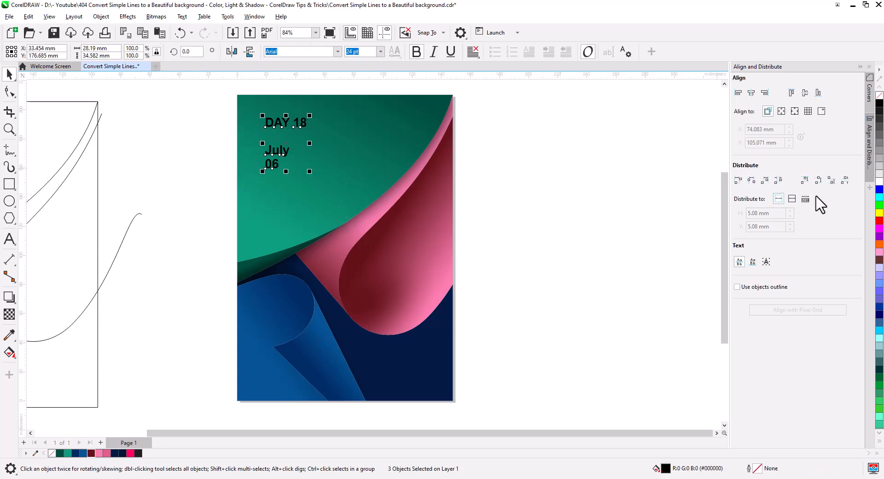
{"action": "left_click", "coordinate": [879, 181]}
{"action": "left_click", "coordinate": [623, 183]}
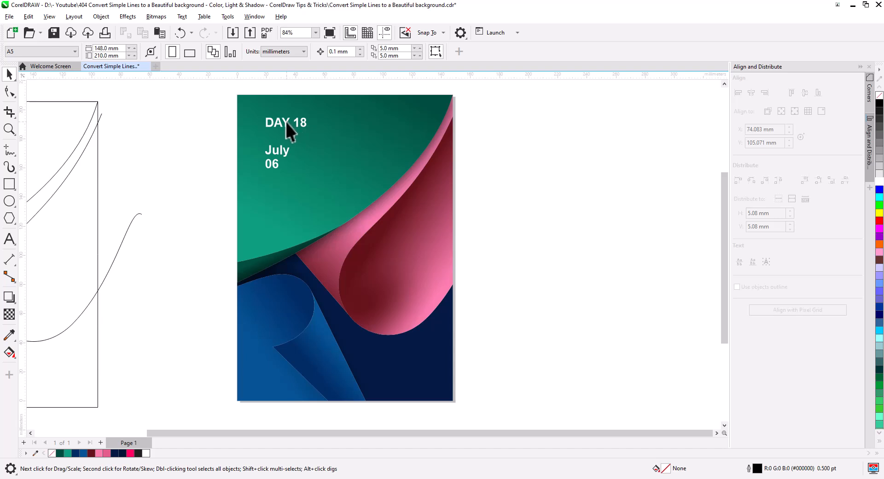
{"action": "left_click", "coordinate": [286, 123]}
{"action": "left_click_drag", "start_coordinate": [286, 123], "coordinate": [266, 110]}
Center-align "July" and "06" with each other and place them in the page's lower-right corner without bold.
{"action": "left_click_drag", "start_coordinate": [207, 136], "coordinate": [300, 175]}
{"action": "left_click", "coordinate": [751, 93]}
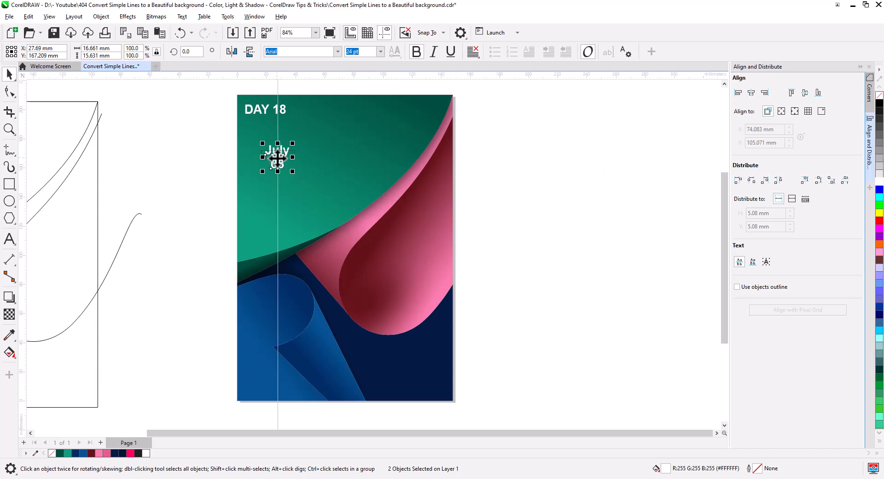
{"action": "left_click_drag", "start_coordinate": [278, 157], "coordinate": [432, 379]}
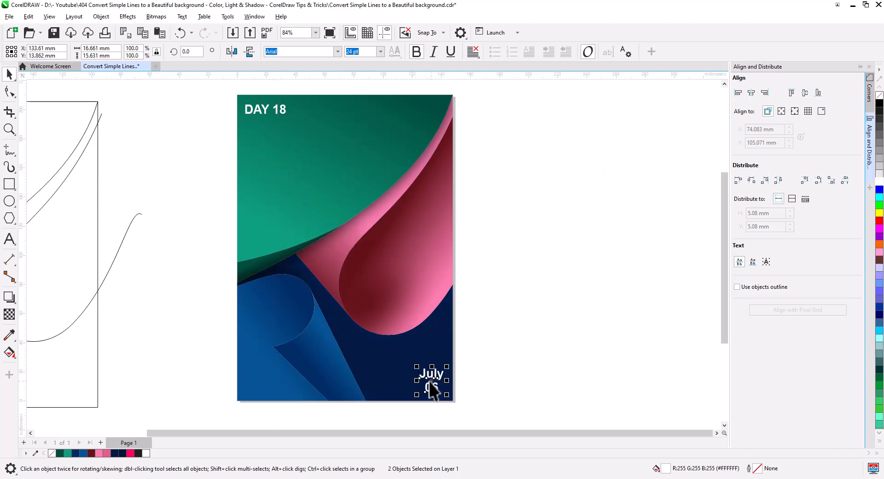
{"action": "left_click", "coordinate": [417, 52]}
{"action": "left_click", "coordinate": [532, 365]}
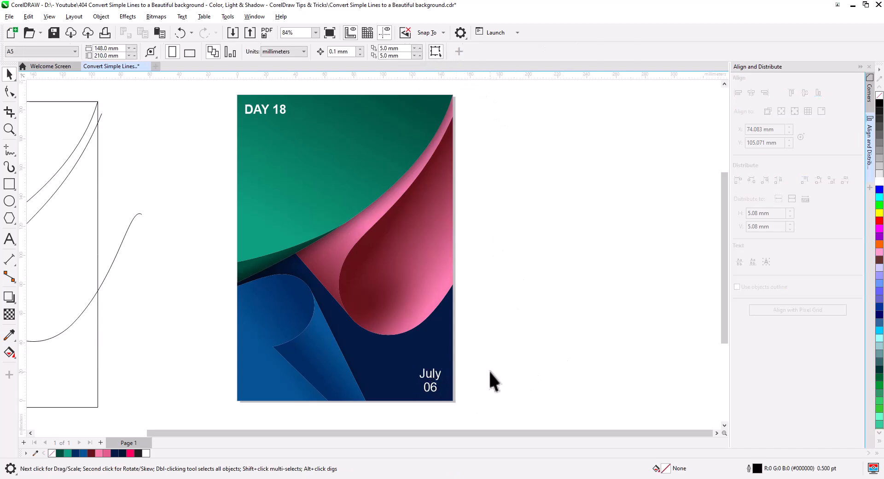
Duplicate the complete design with its texts beside the page as an editable copy.
{"action": "left_click_drag", "start_coordinate": [488, 369], "coordinate": [514, 369]}
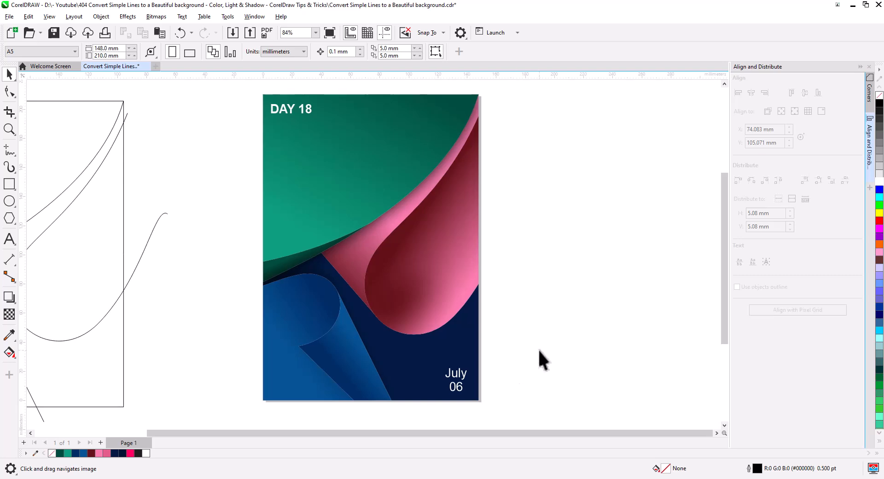
{"action": "left_click_drag", "start_coordinate": [248, 87], "coordinate": [534, 422]}
{"action": "left_click_drag", "start_coordinate": [382, 318], "coordinate": [608, 300]}
{"action": "left_click", "coordinate": [633, 322]}
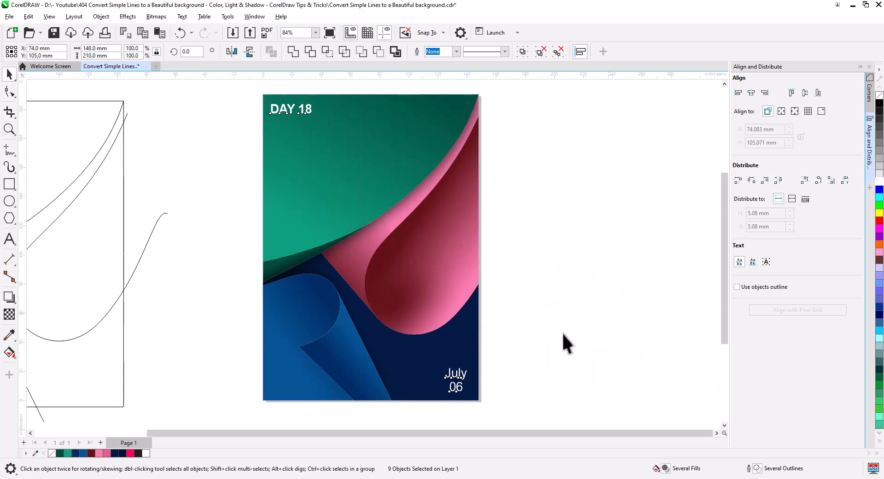
Select the background shapes without the texts and convert them to a 300 dpi RGB bitmap with transparent background.
{"action": "left_click", "coordinate": [454, 386]}
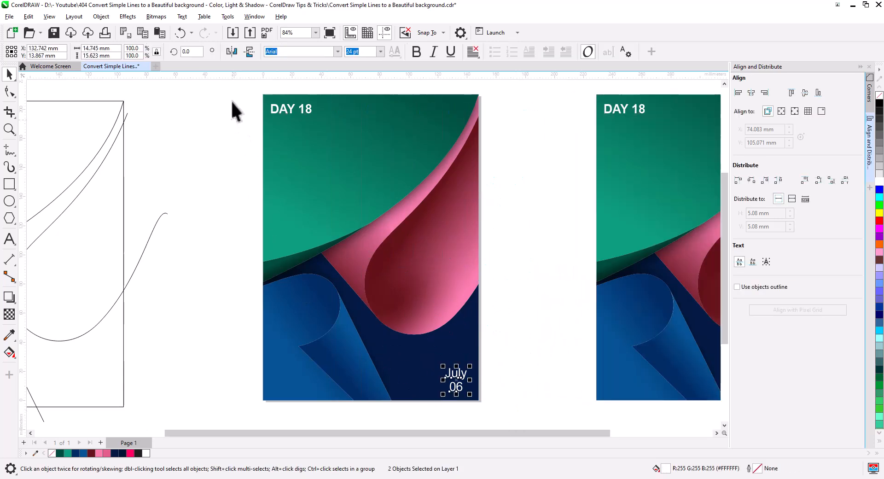
{"action": "left_click", "coordinate": [294, 109], "text": "shift"}
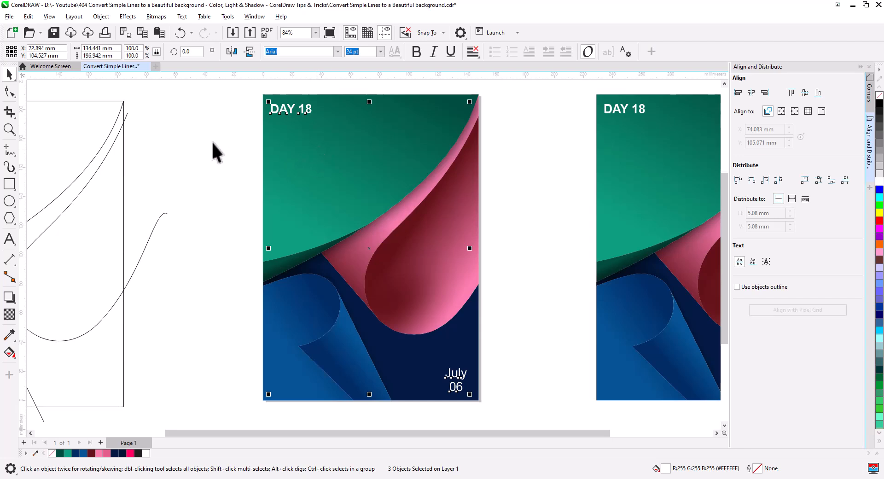
{"action": "left_click_drag", "start_coordinate": [250, 85], "coordinate": [292, 114]}
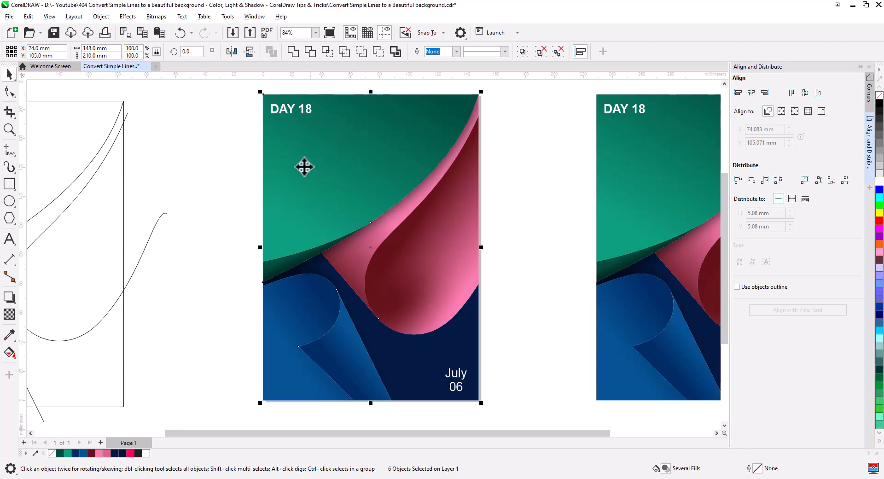
{"action": "left_click", "coordinate": [156, 17]}
{"action": "left_click", "coordinate": [173, 33]}
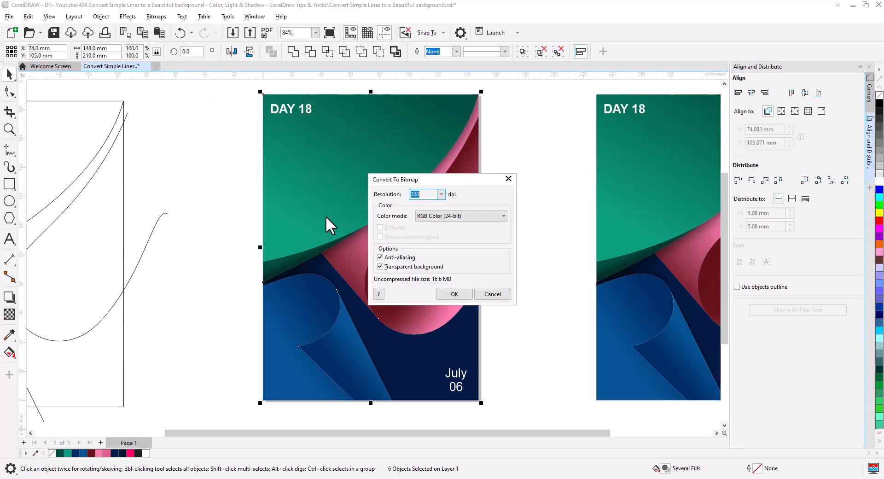
{"action": "left_click", "coordinate": [454, 294]}
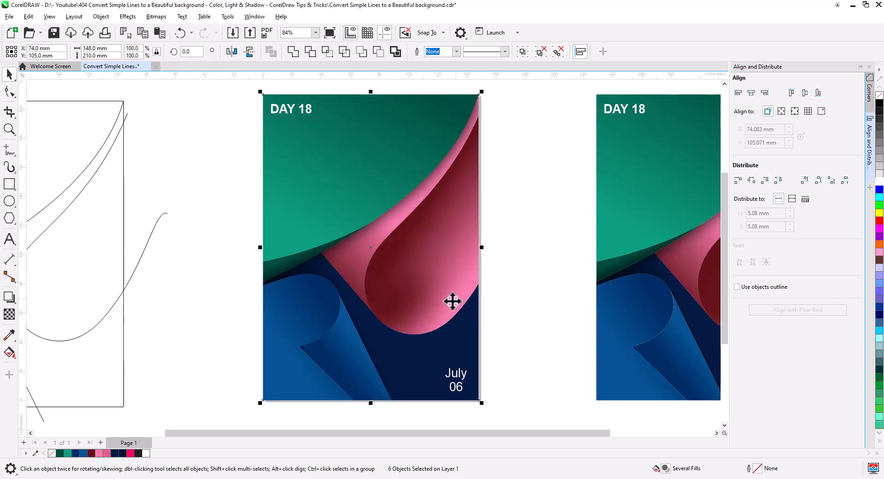
Add Gaussian noise to the background bitmap with density 18 and the Intensity color mode.
{"action": "left_click", "coordinate": [128, 16]}
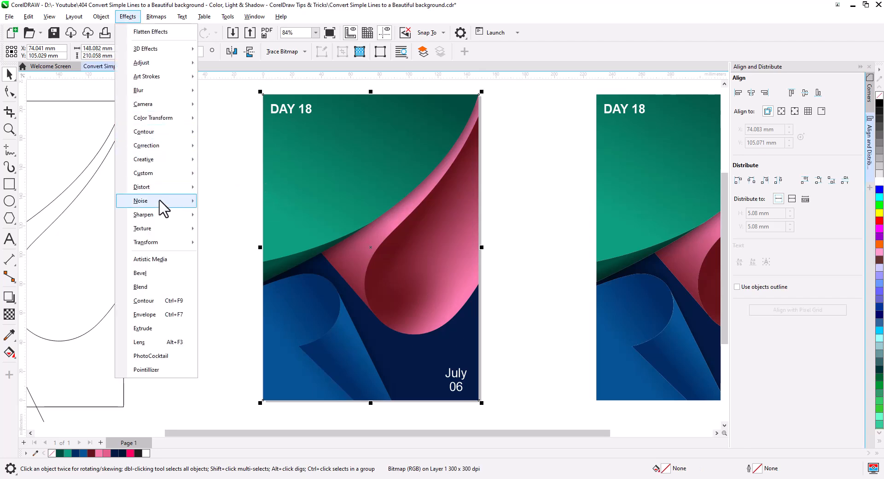
{"action": "mouse_move", "coordinate": [164, 202]}
{"action": "left_click", "coordinate": [228, 219]}
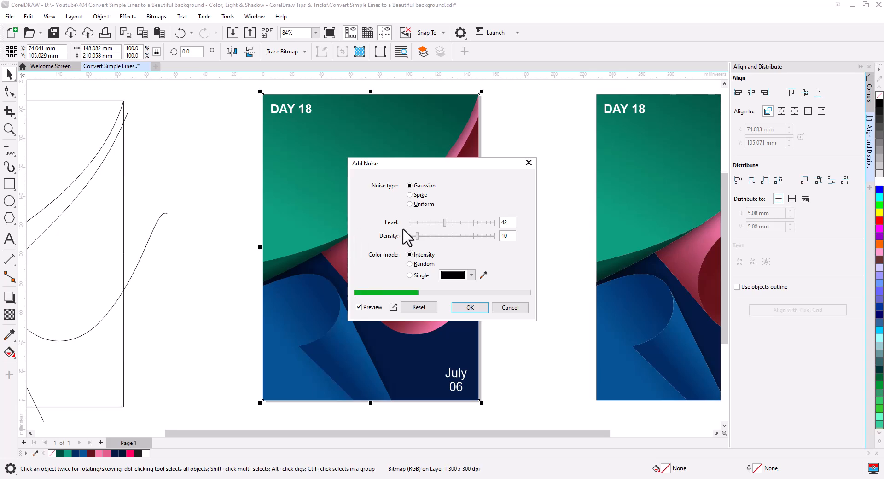
{"action": "scroll", "coordinate": [323, 261], "scroll_direction": "up", "scroll_amount": 5}
{"action": "left_click_drag", "start_coordinate": [325, 282], "coordinate": [182, 234]}
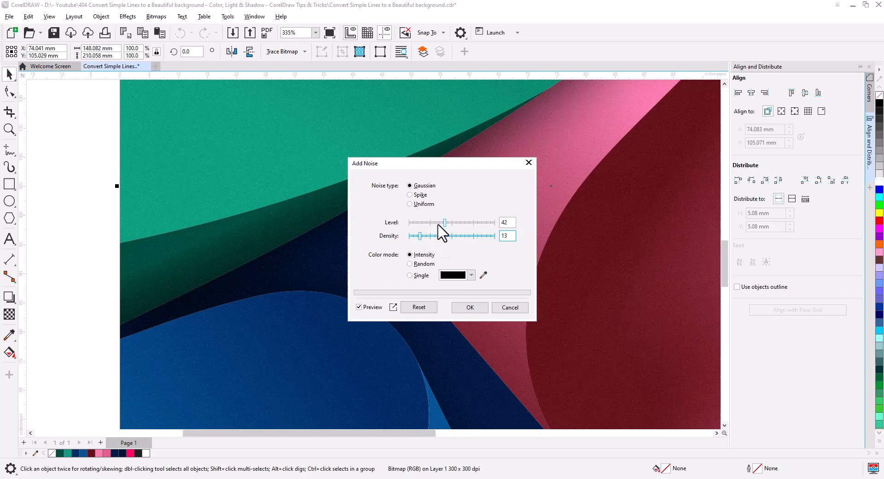
{"action": "left_click_drag", "start_coordinate": [445, 222], "coordinate": [434, 224]}
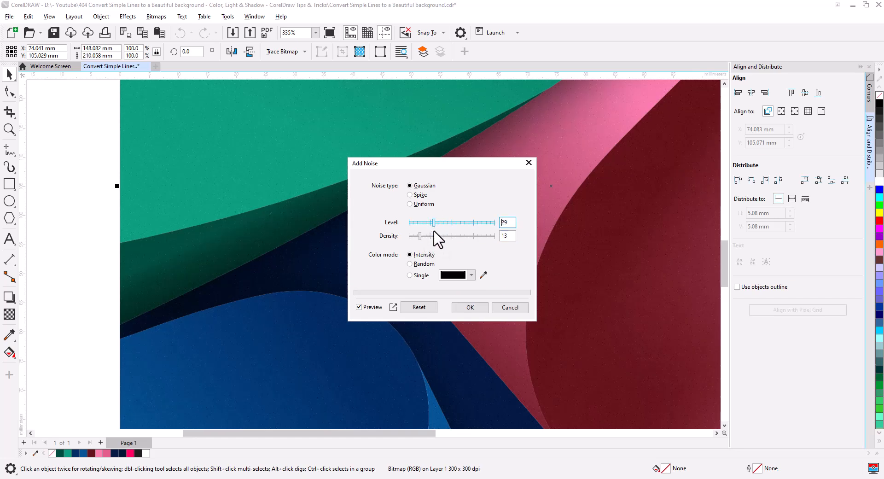
{"action": "left_click", "coordinate": [427, 236]}
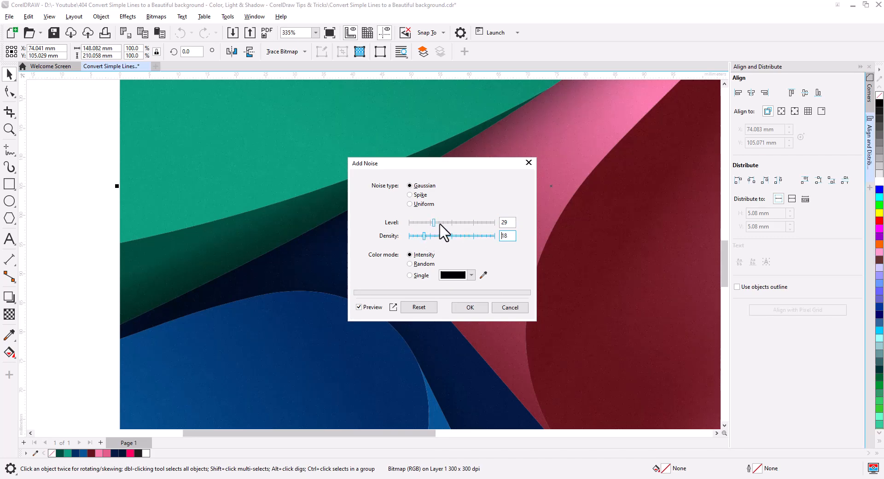
{"action": "left_click", "coordinate": [441, 223]}
{"action": "left_click", "coordinate": [477, 307]}
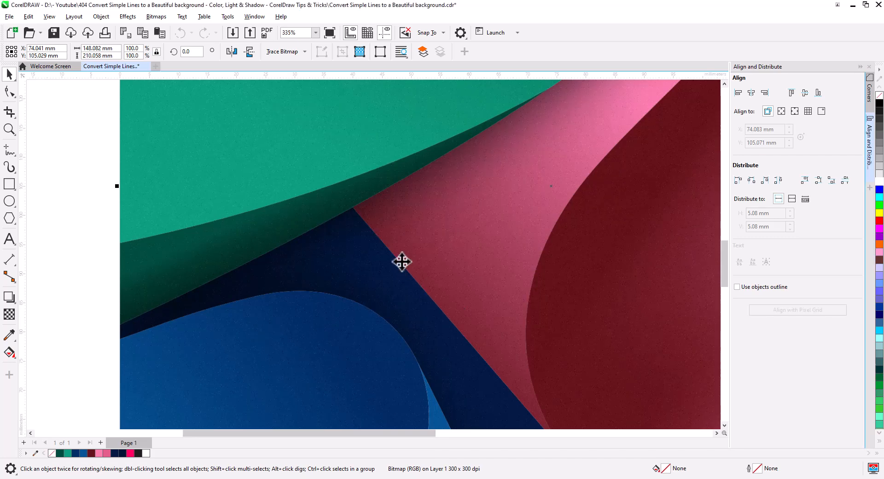
{"action": "scroll", "coordinate": [401, 262], "scroll_direction": "down", "scroll_amount": 4}
{"action": "scroll", "coordinate": [415, 257], "scroll_direction": "down", "scroll_amount": 2}
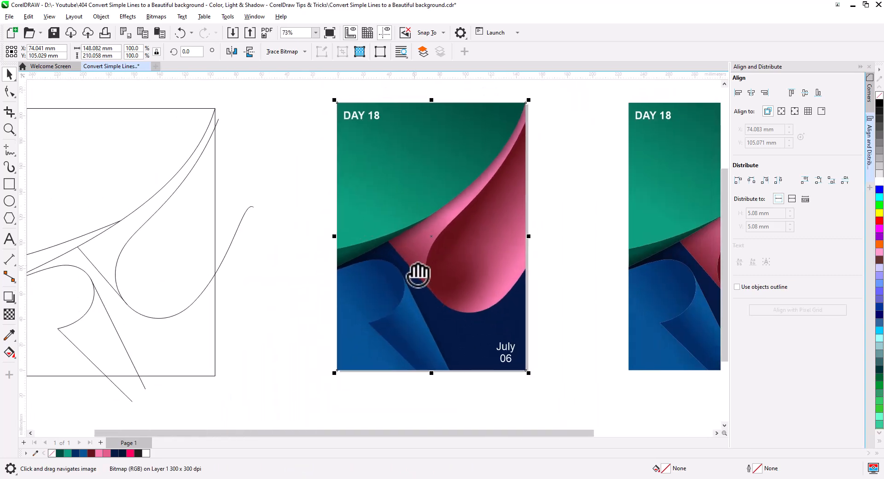
{"action": "left_click", "coordinate": [292, 175]}
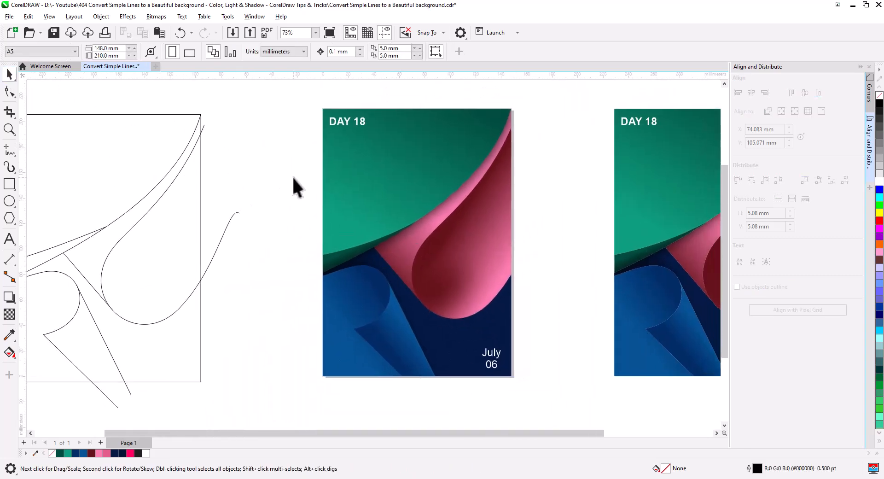
{"action": "scroll", "coordinate": [426, 247], "scroll_direction": "up", "scroll_amount": 2}
{"action": "left_click_drag", "start_coordinate": [455, 257], "coordinate": [448, 271]}
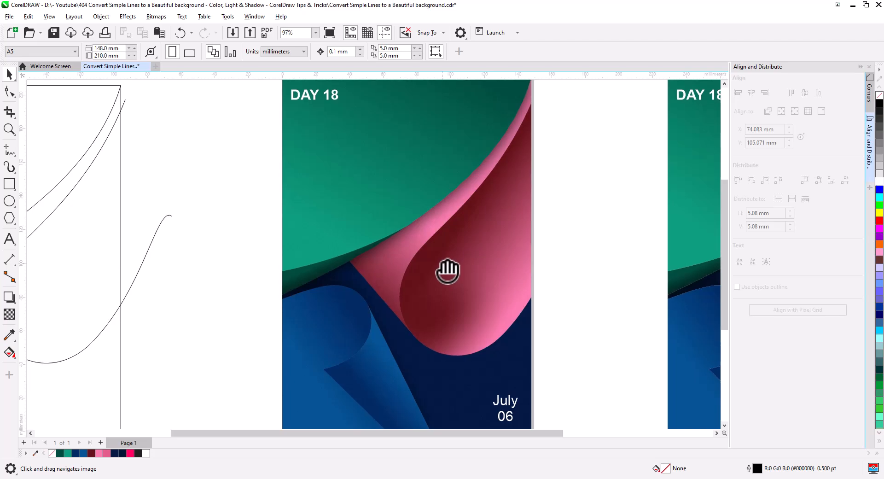